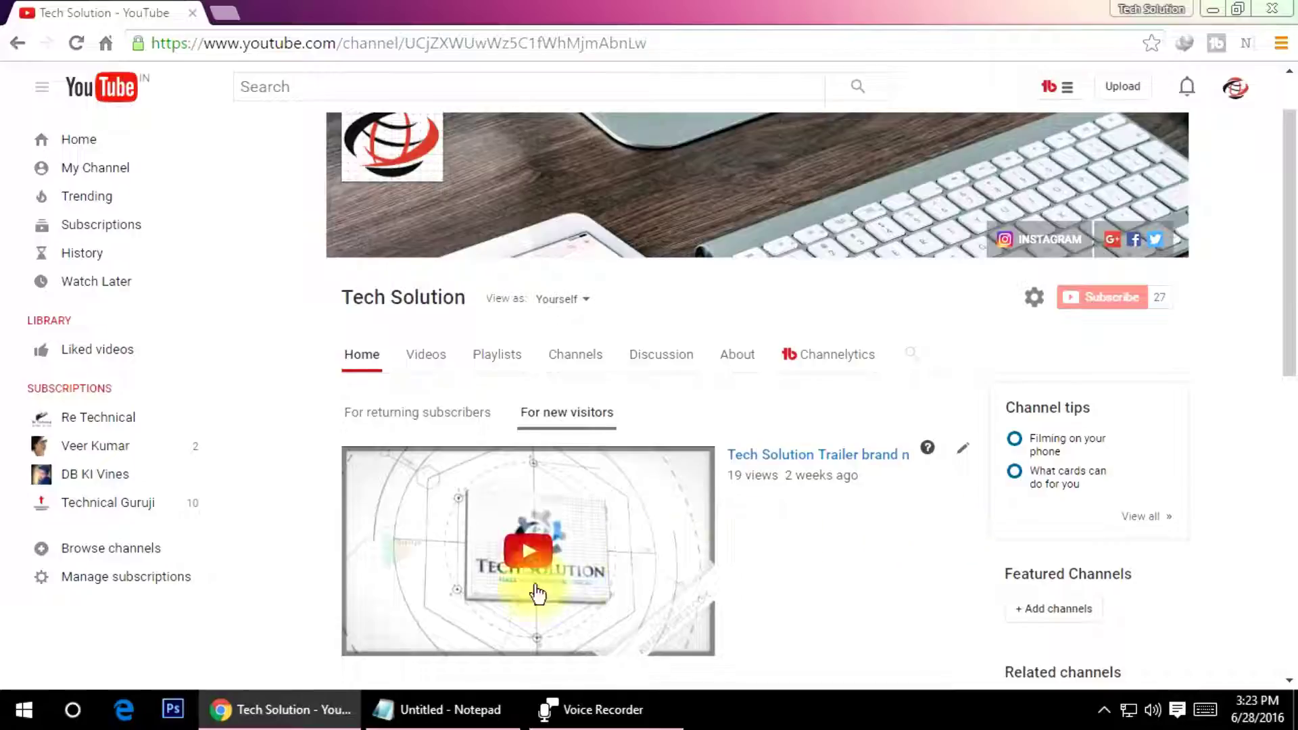
click(474, 710)
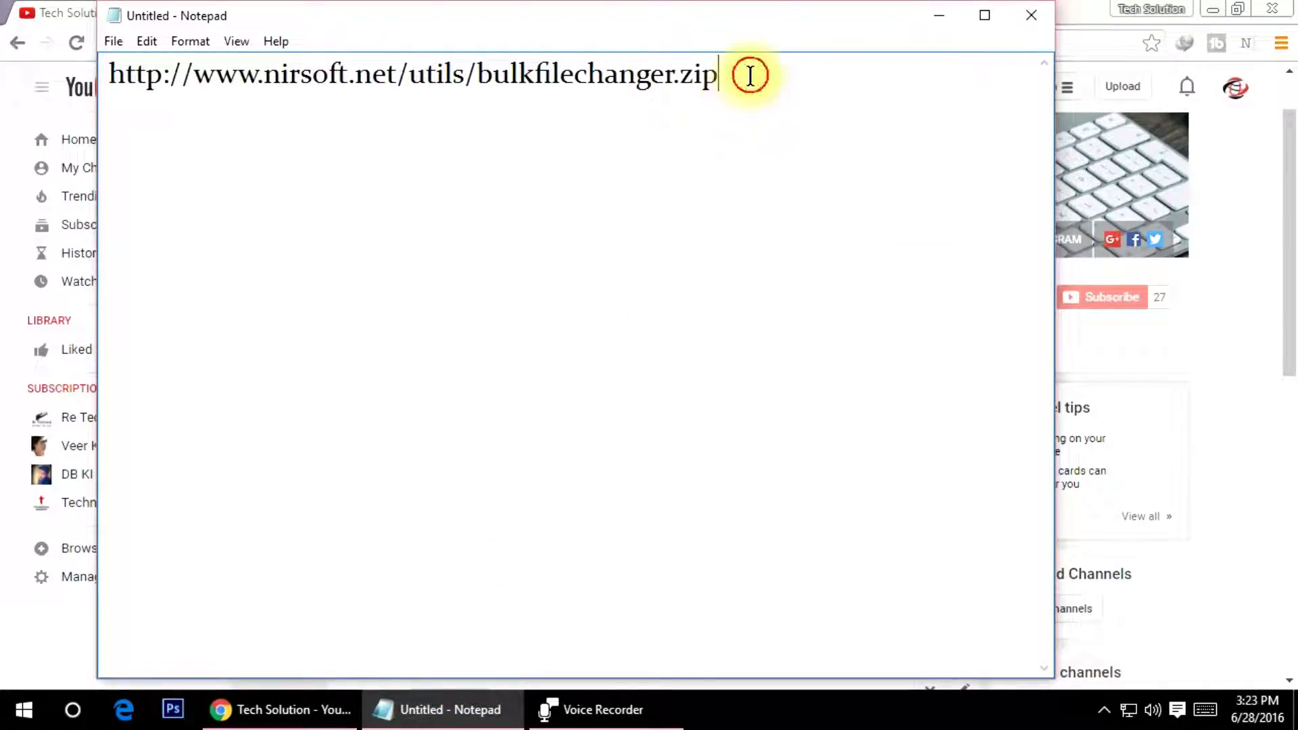
drag(751, 75, 111, 87)
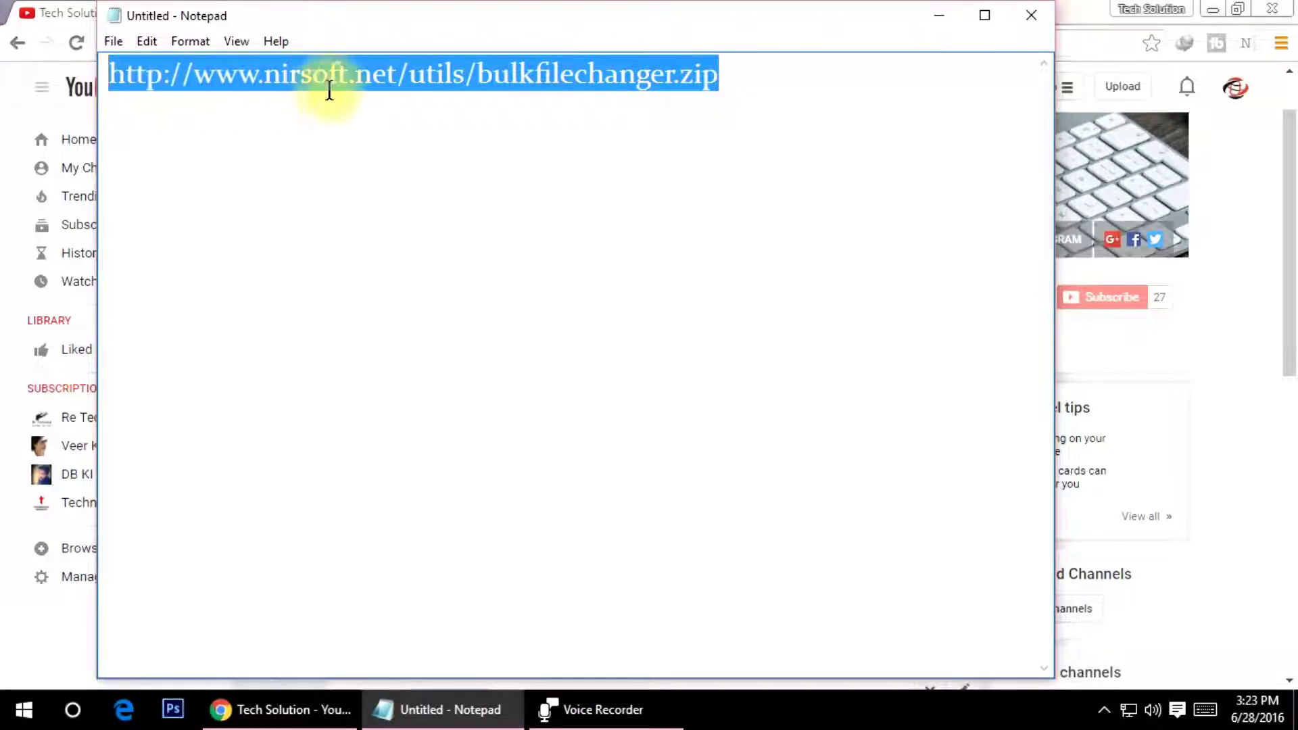
right_click(362, 77)
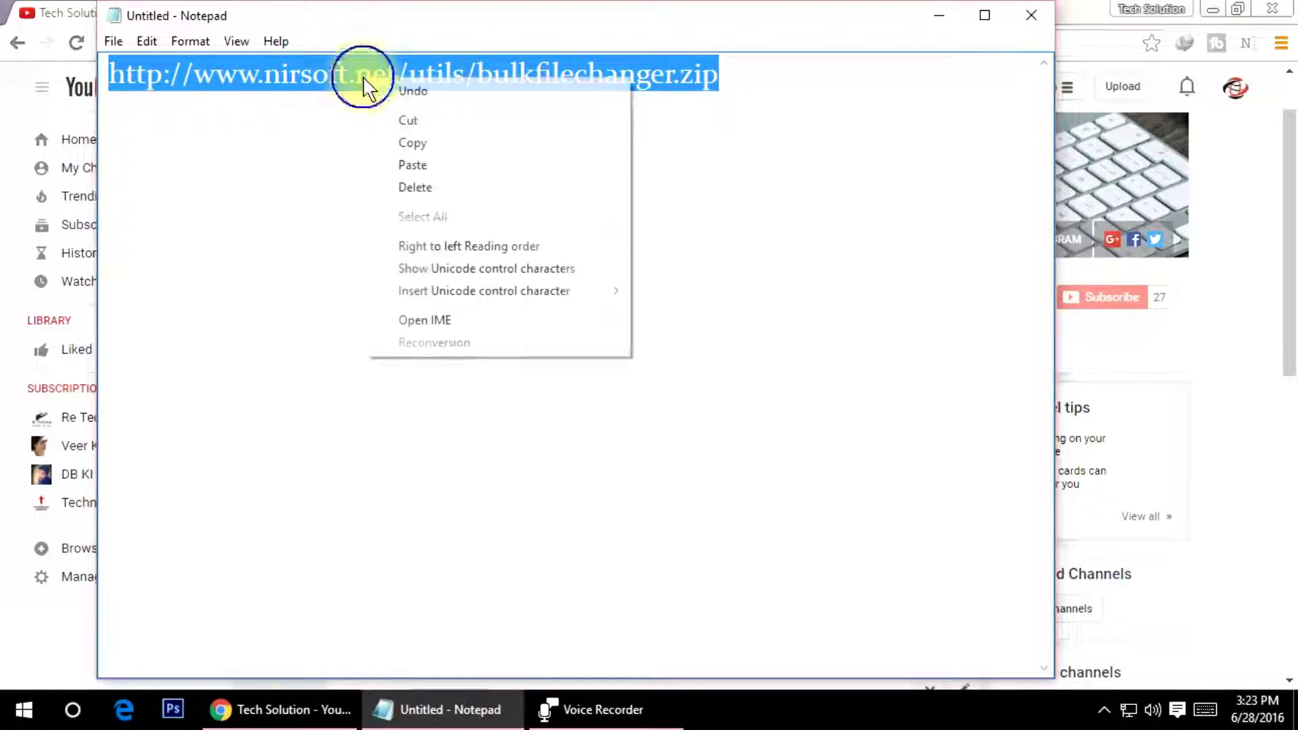
click(401, 140)
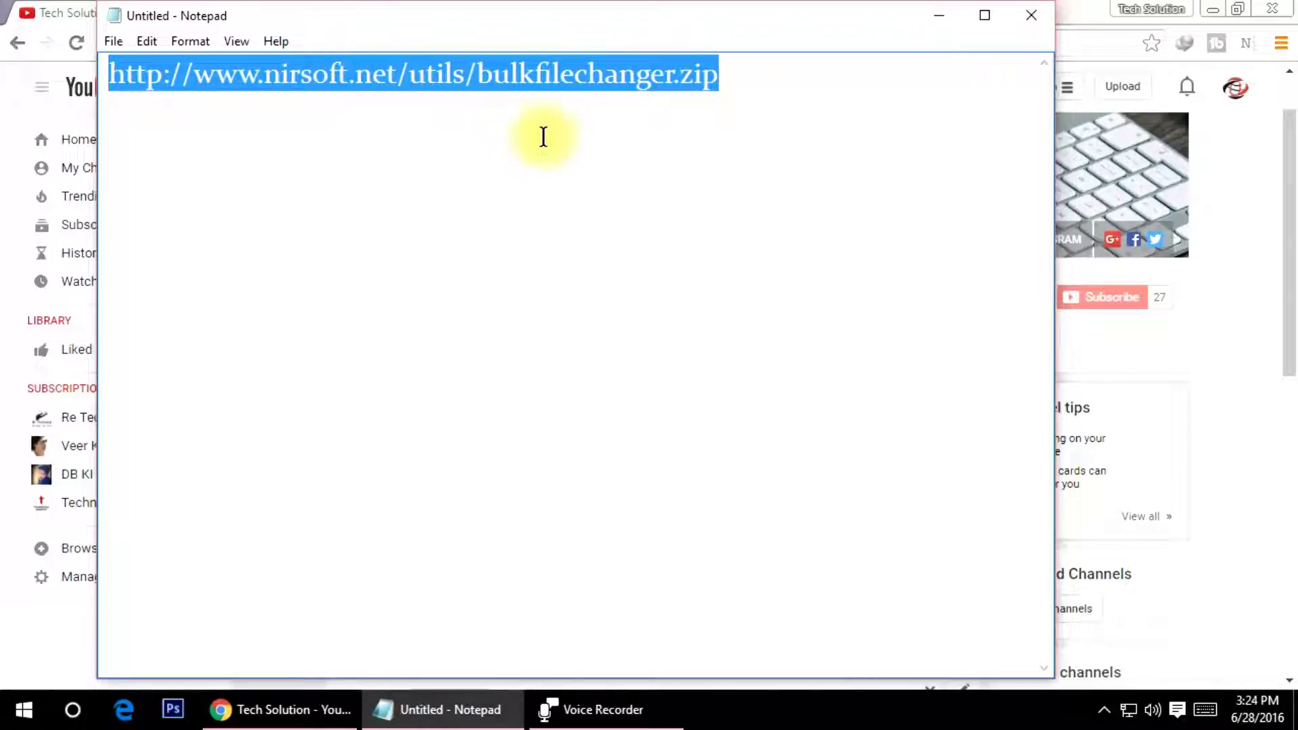
right_click(586, 80)
click(639, 146)
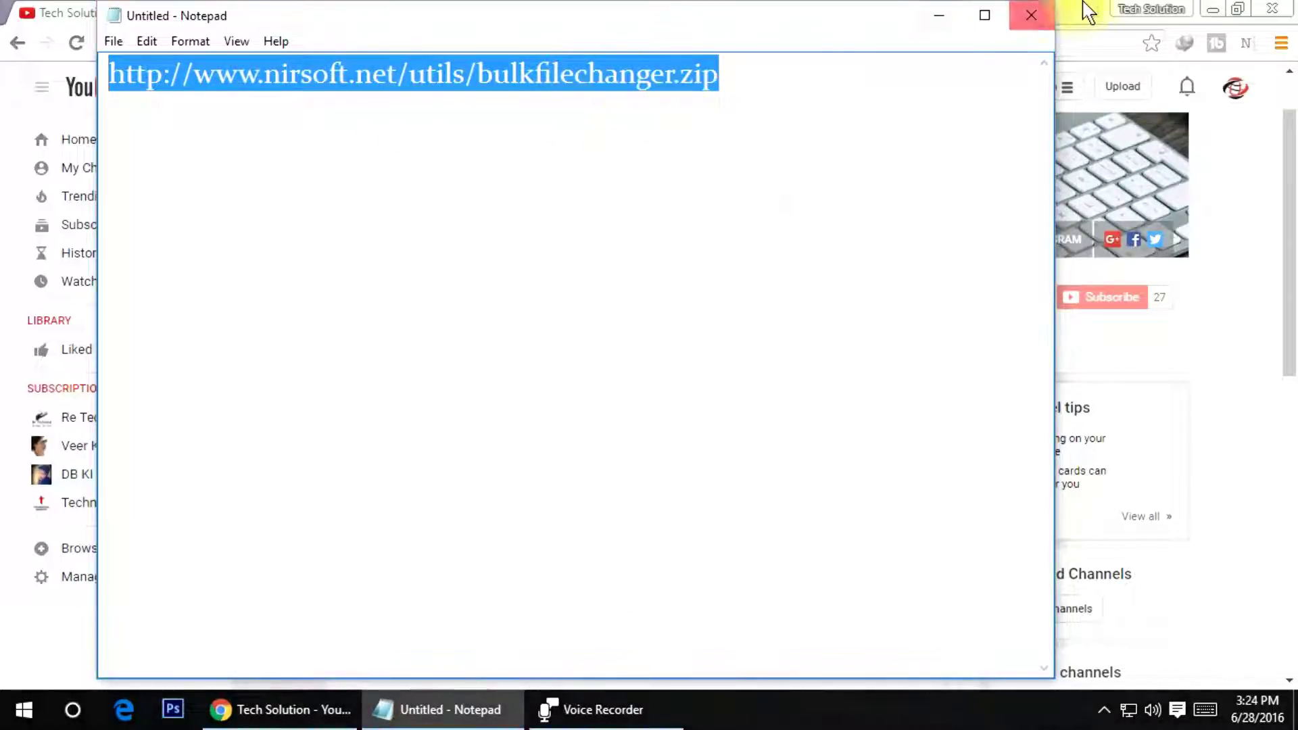
- Switch to Chrome and load the copied bulkfilechanger.zip address in a new tab
click(1081, 10)
click(221, 18)
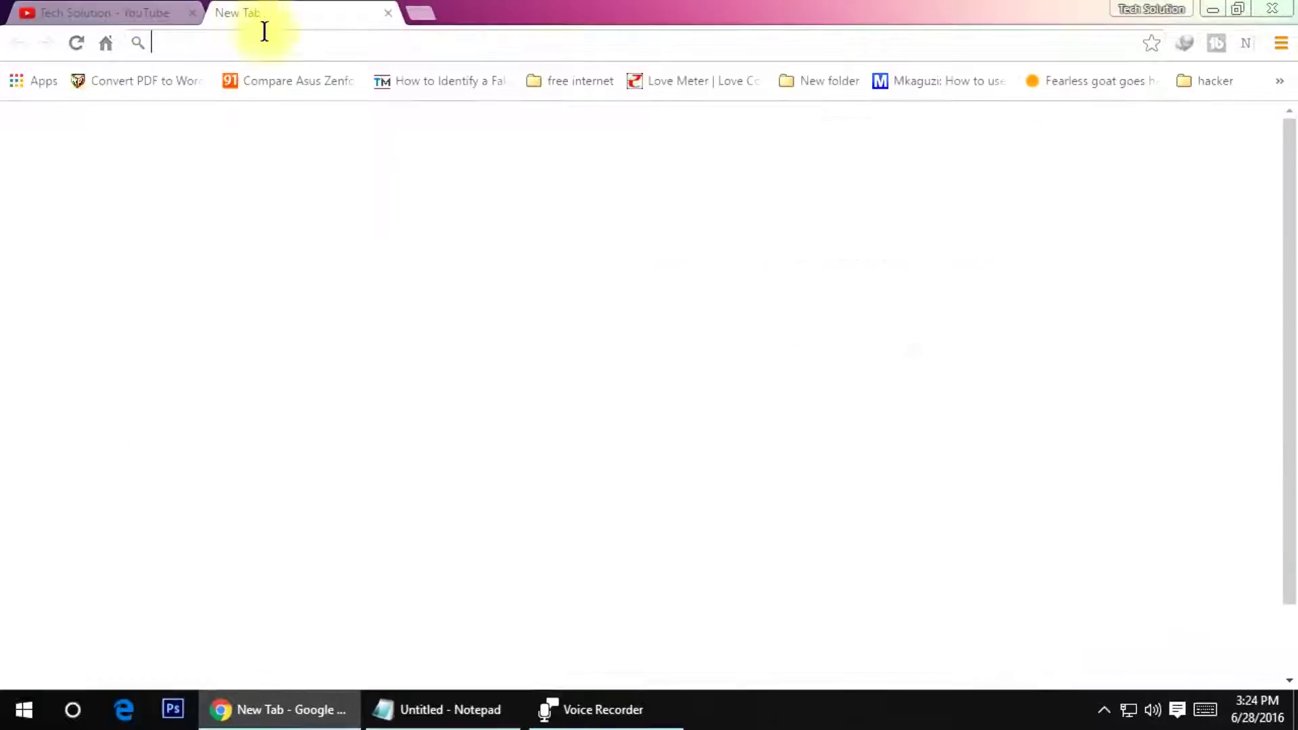
right_click(269, 47)
click(320, 146)
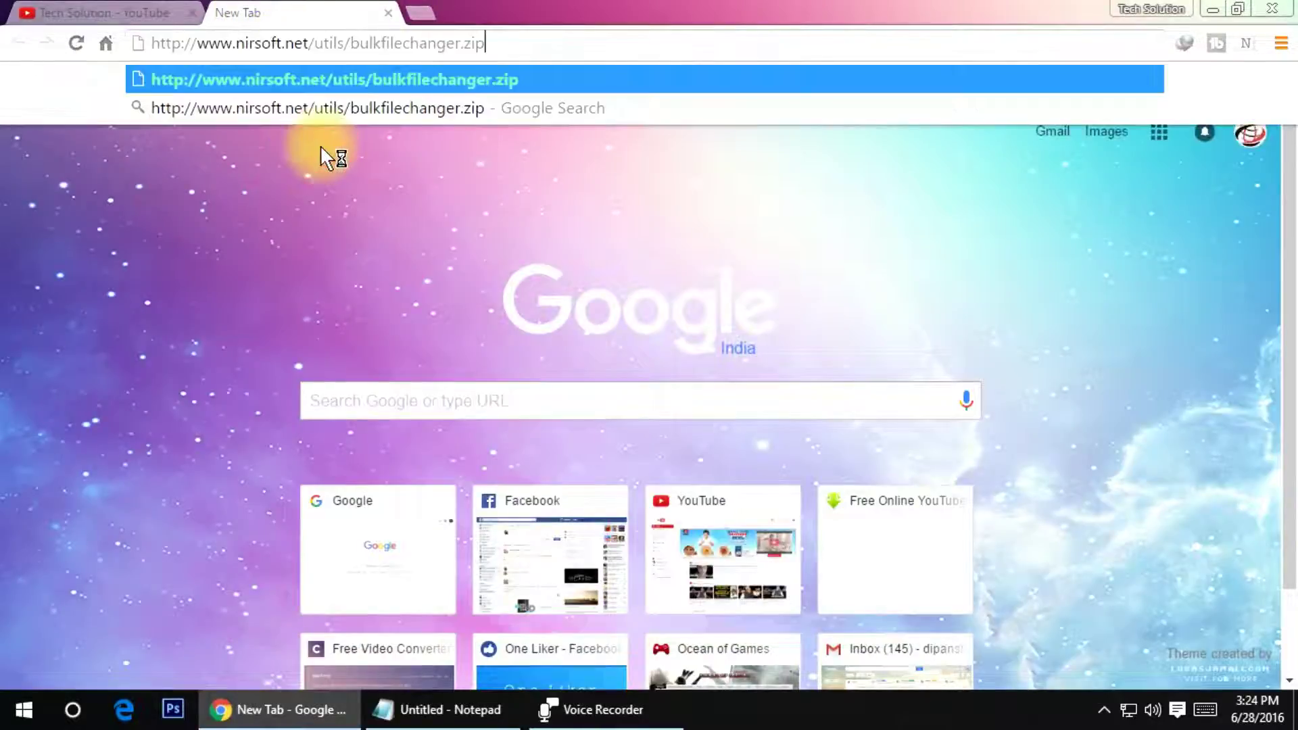
key(Return)
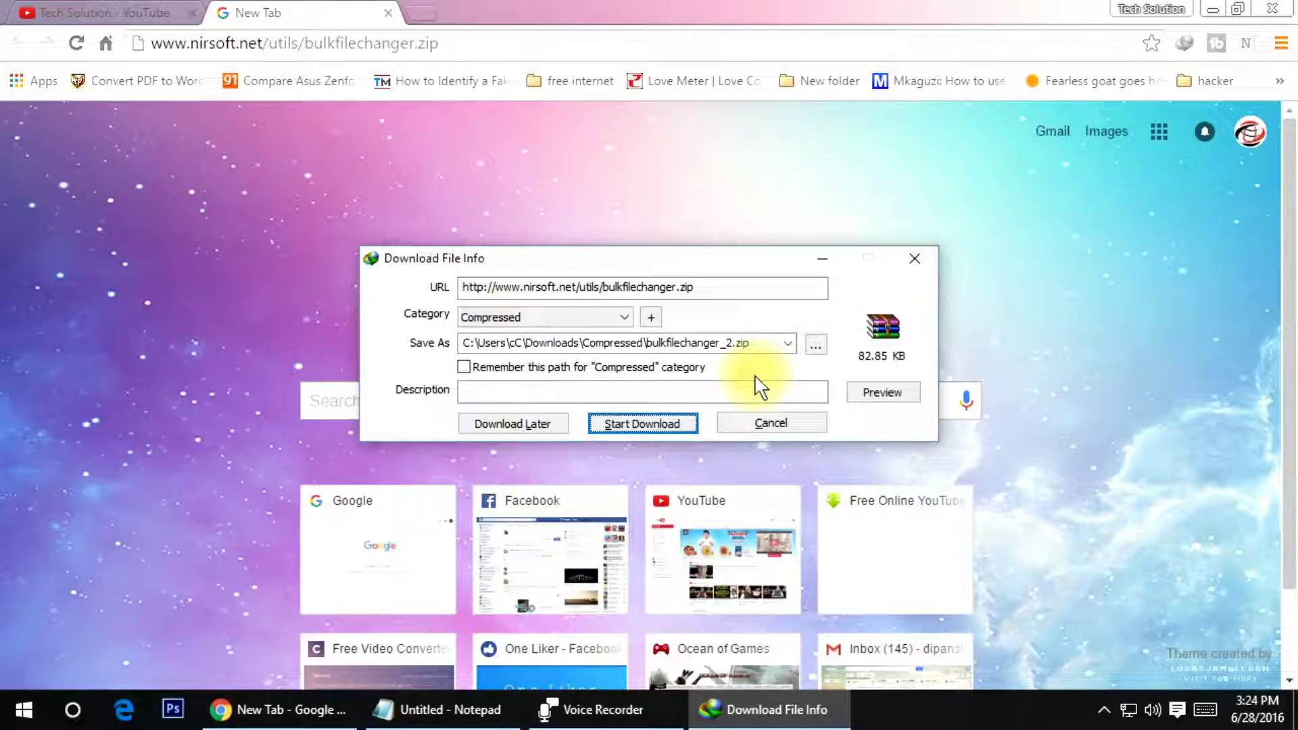
- Download the file as bulkfilechanger_2.zip and open the finished archive in WinRAR
click(679, 426)
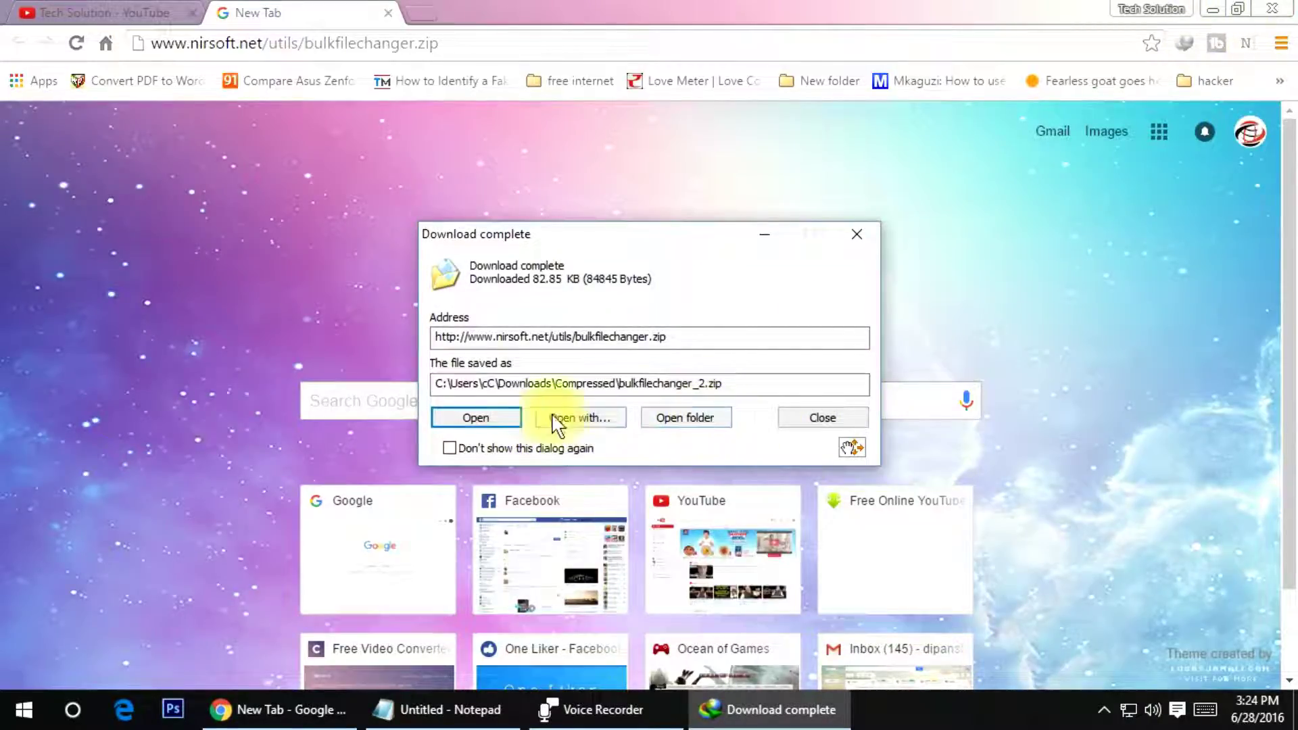
click(485, 420)
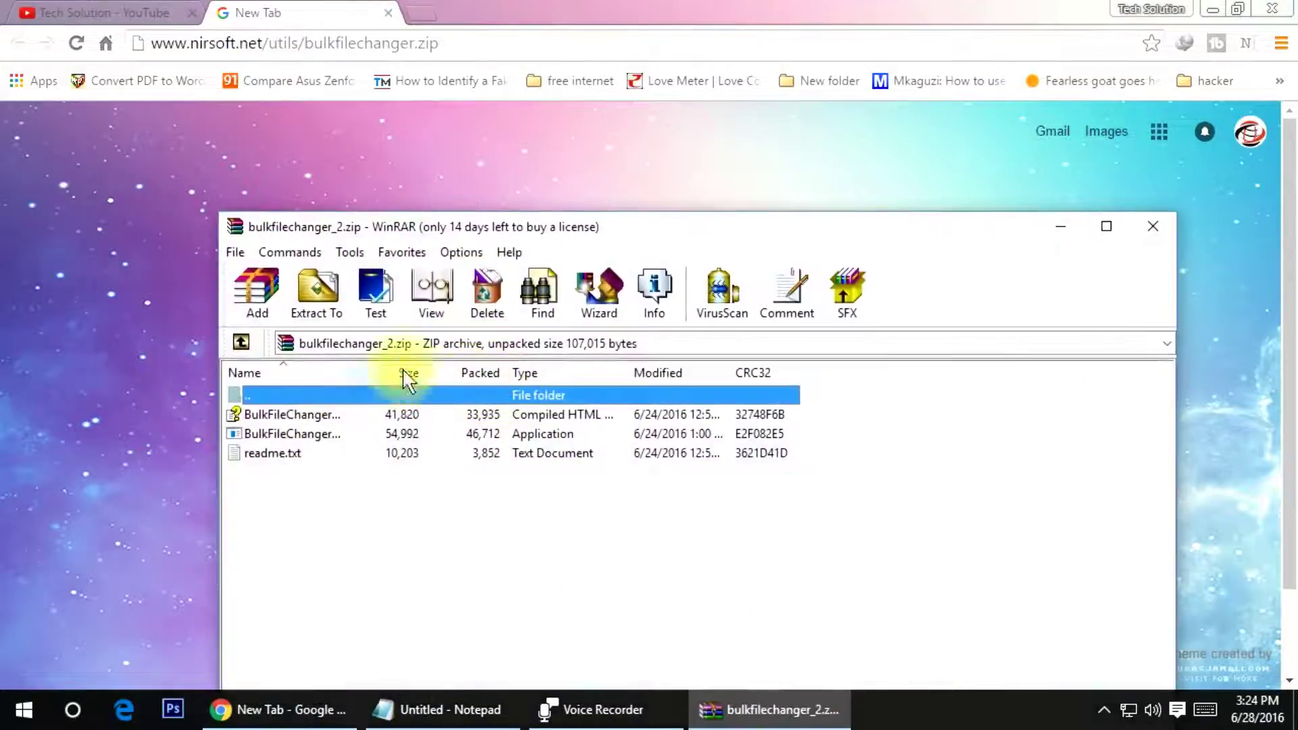
drag(544, 236, 536, 26)
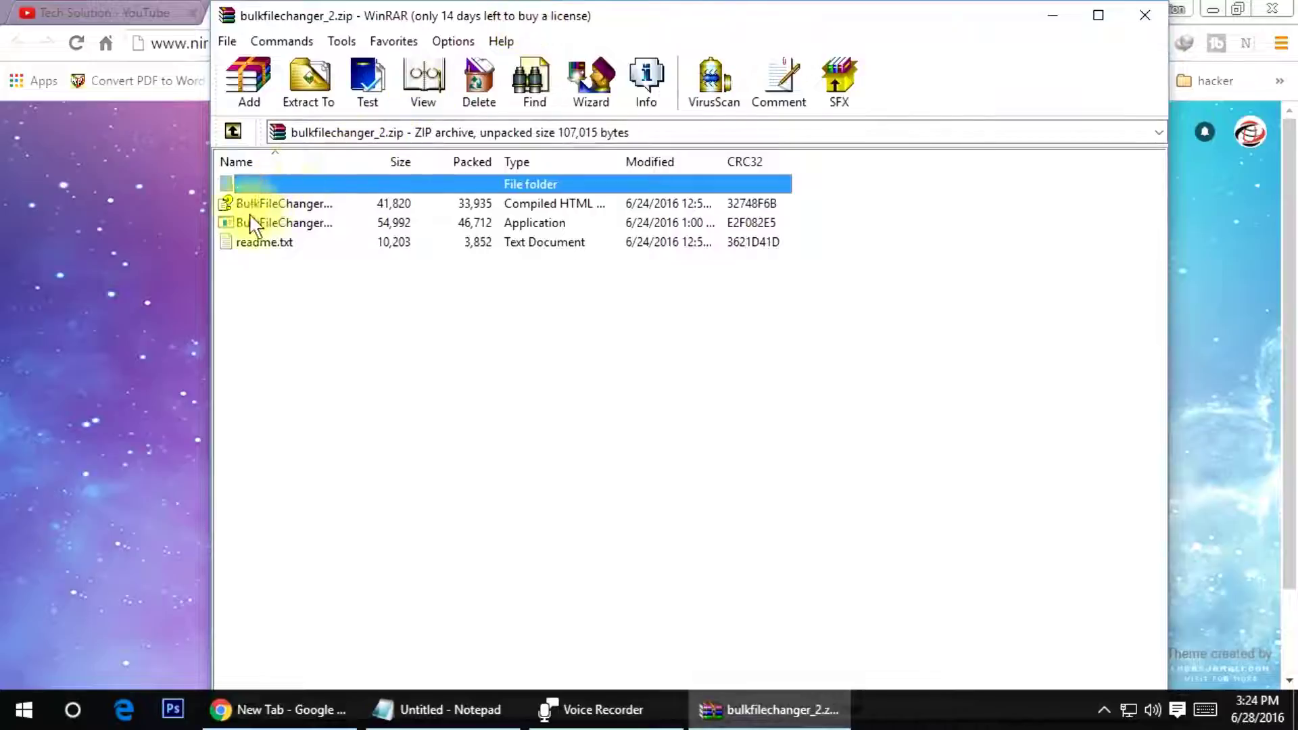
double_click(499, 10)
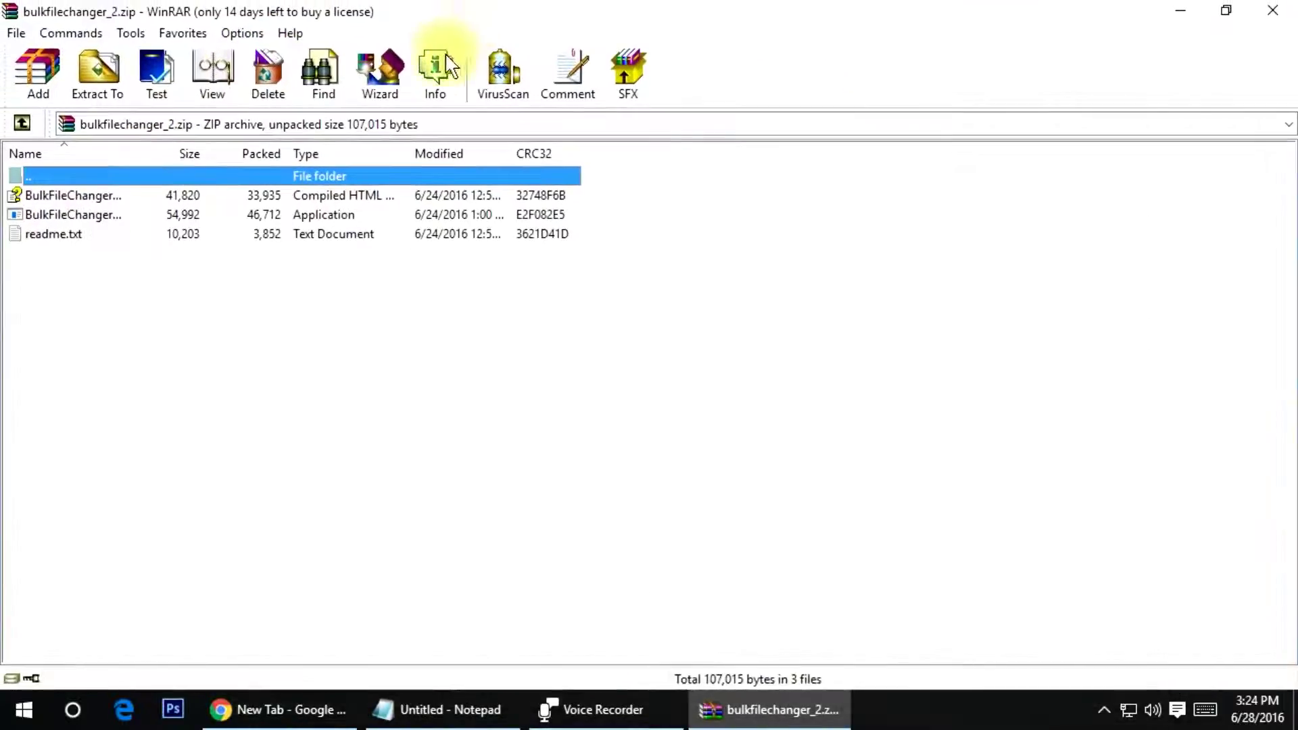
click(1223, 10)
drag(248, 304, 281, 289)
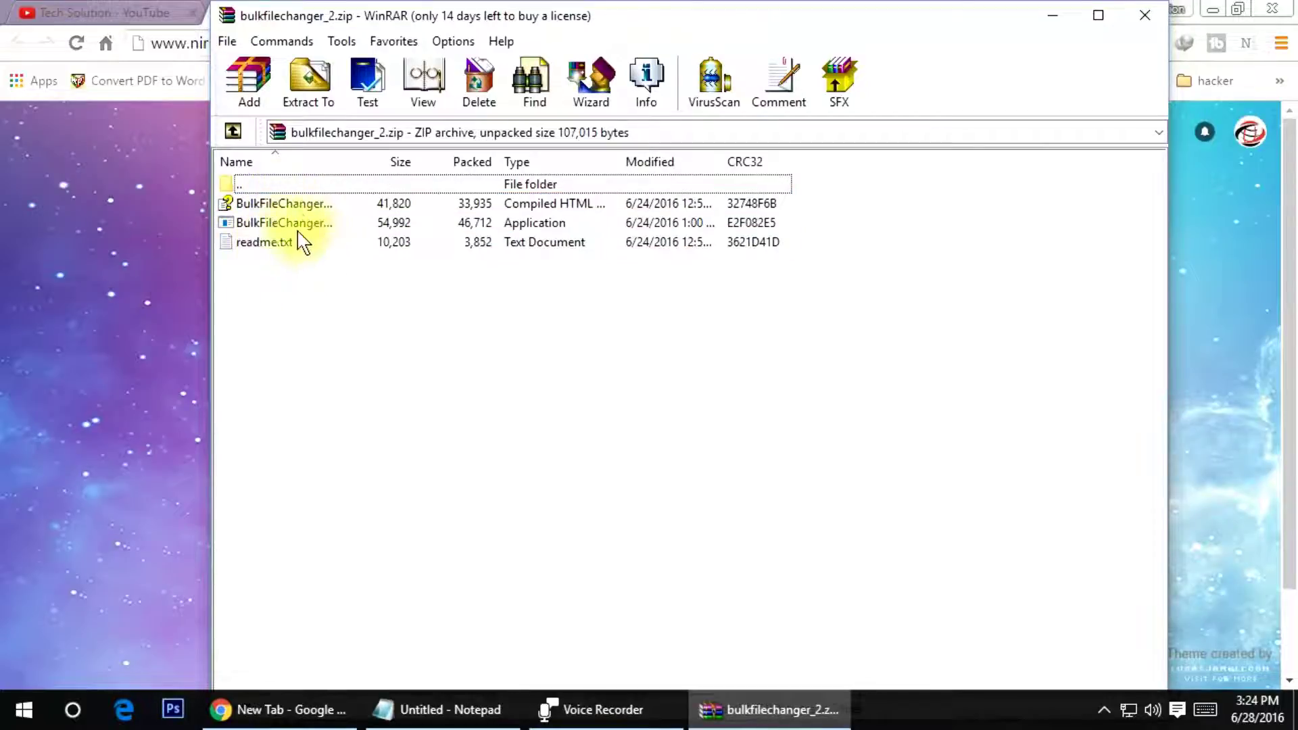
- Run BulkFileChanger.exe from the archive, then close the archive window and move the program window nearer the screen's centre
click(301, 208)
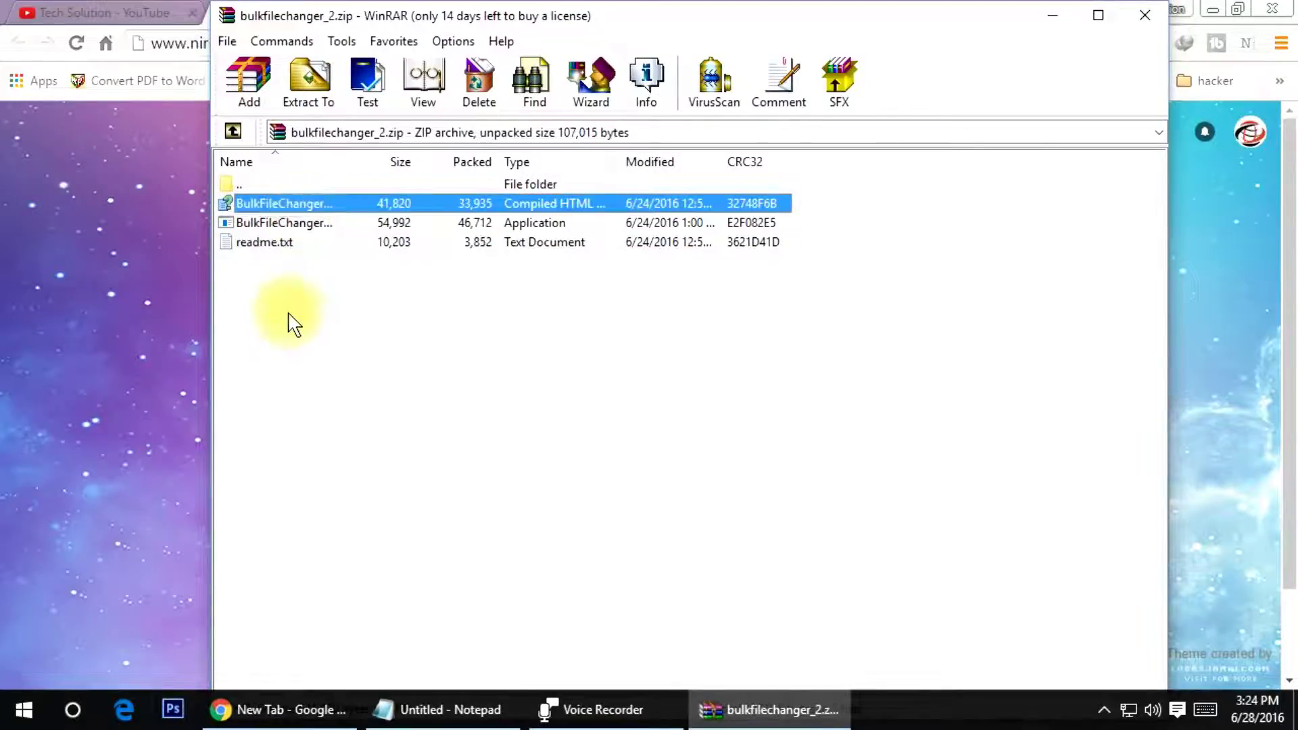
click(283, 224)
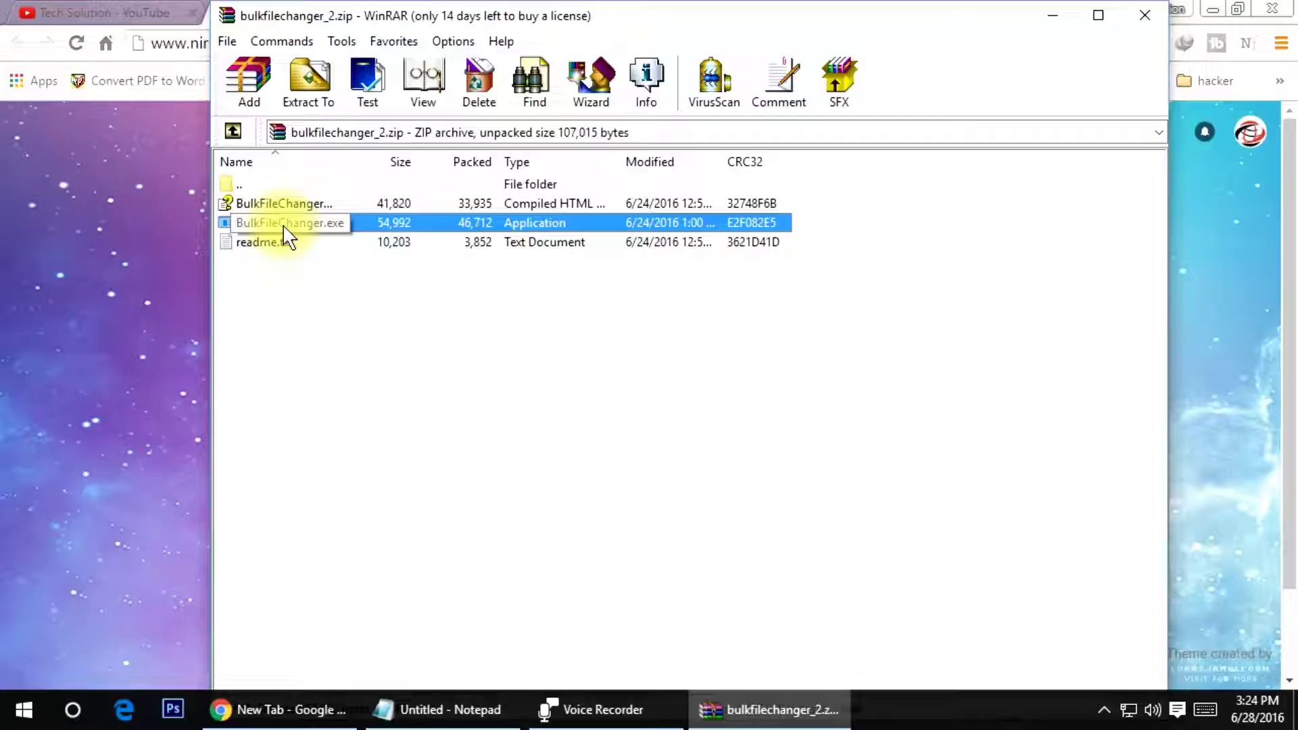
double_click(284, 228)
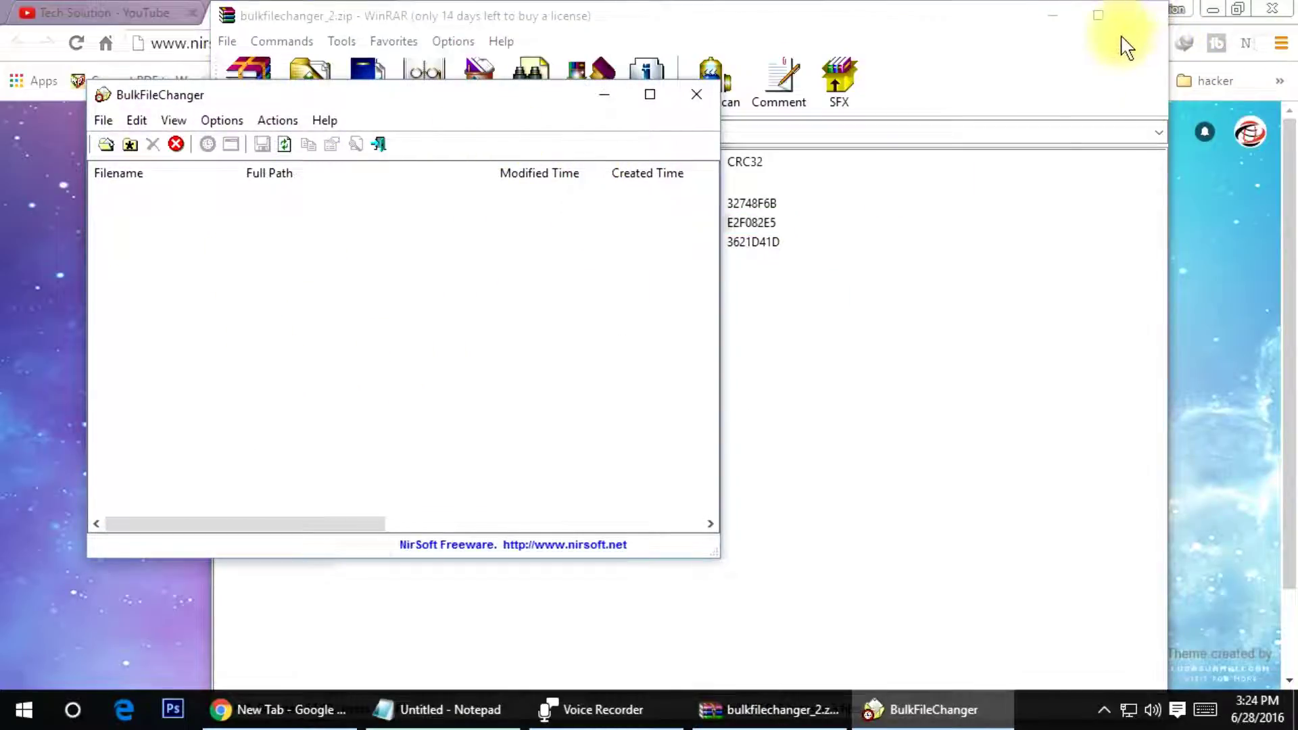
click(1093, 64)
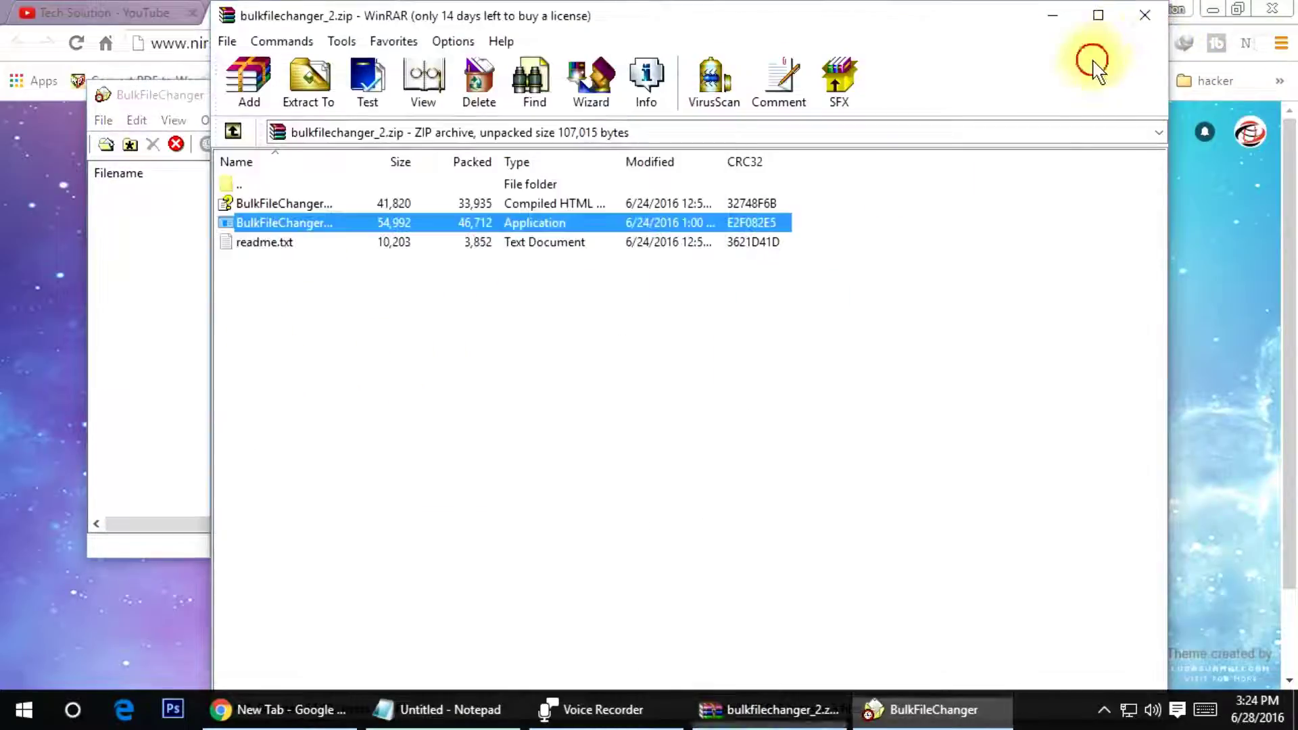
click(1136, 19)
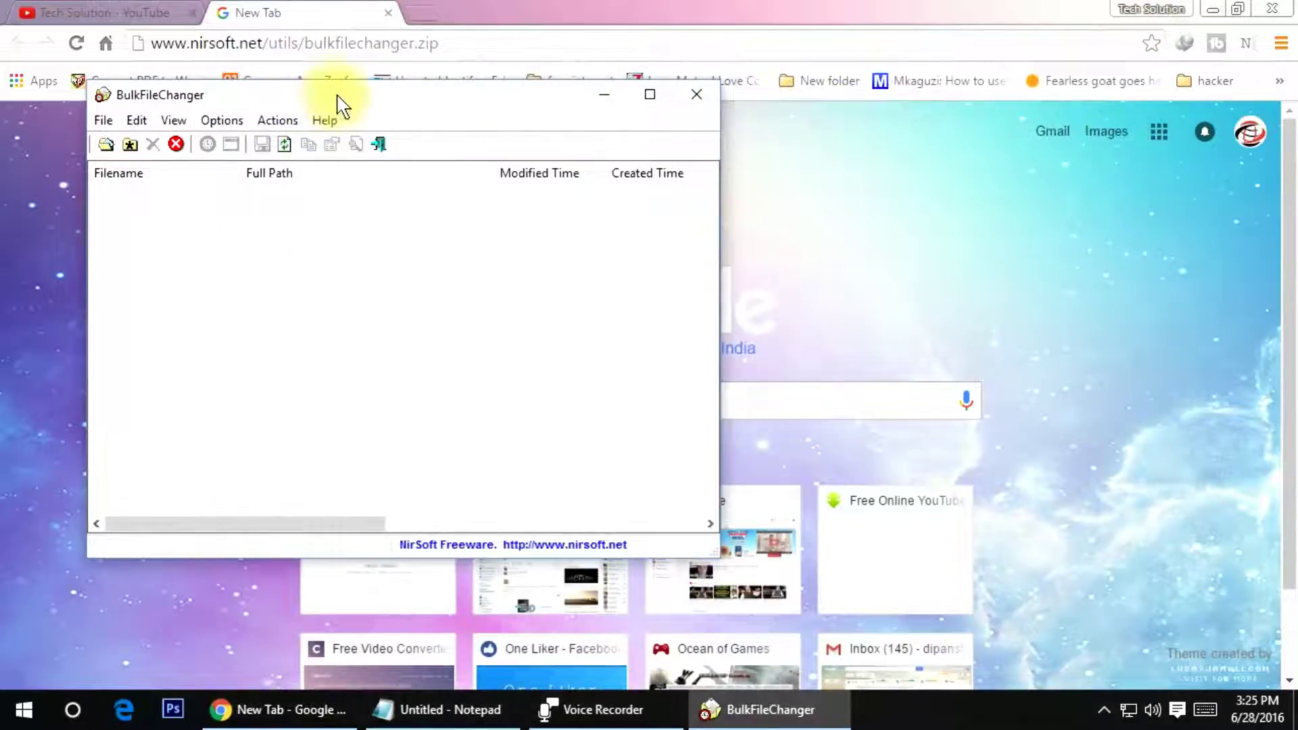
drag(334, 102, 574, 139)
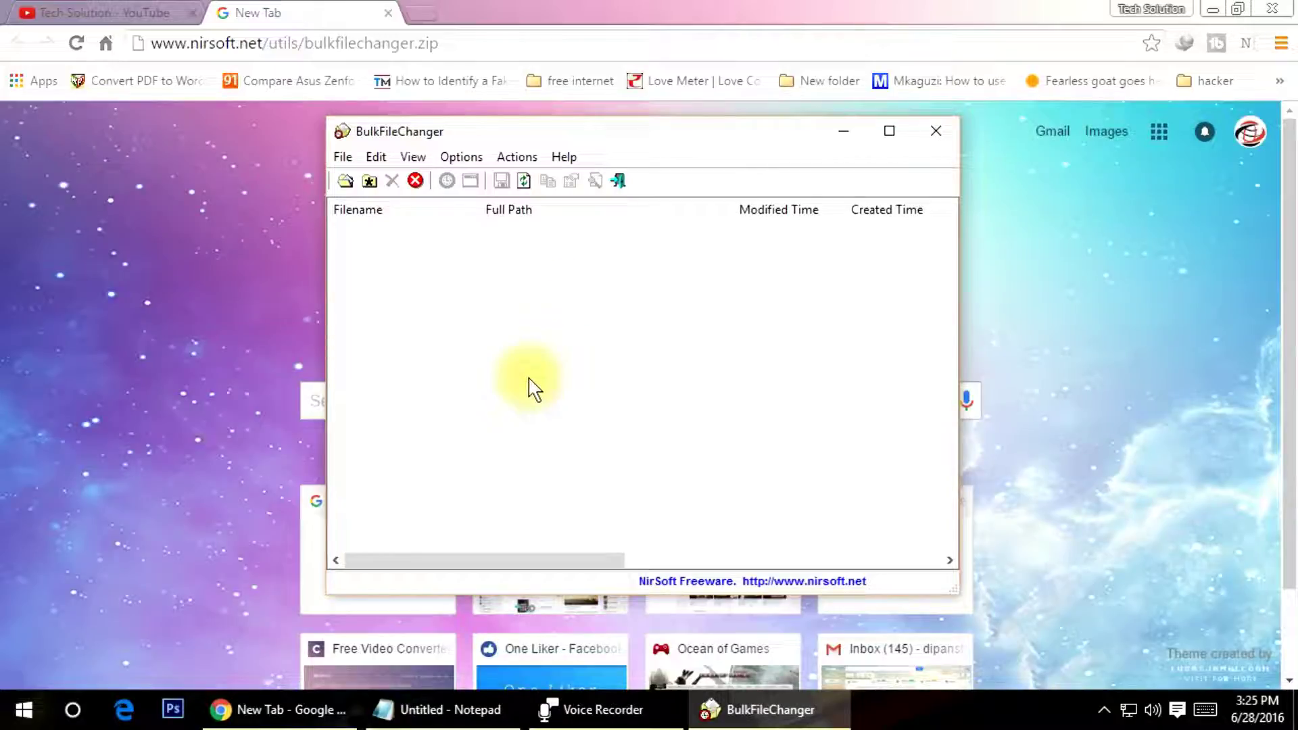
- Open the Documents folder in File Explorer and display the properties of the Custom Office Templates folder
key(super+e)
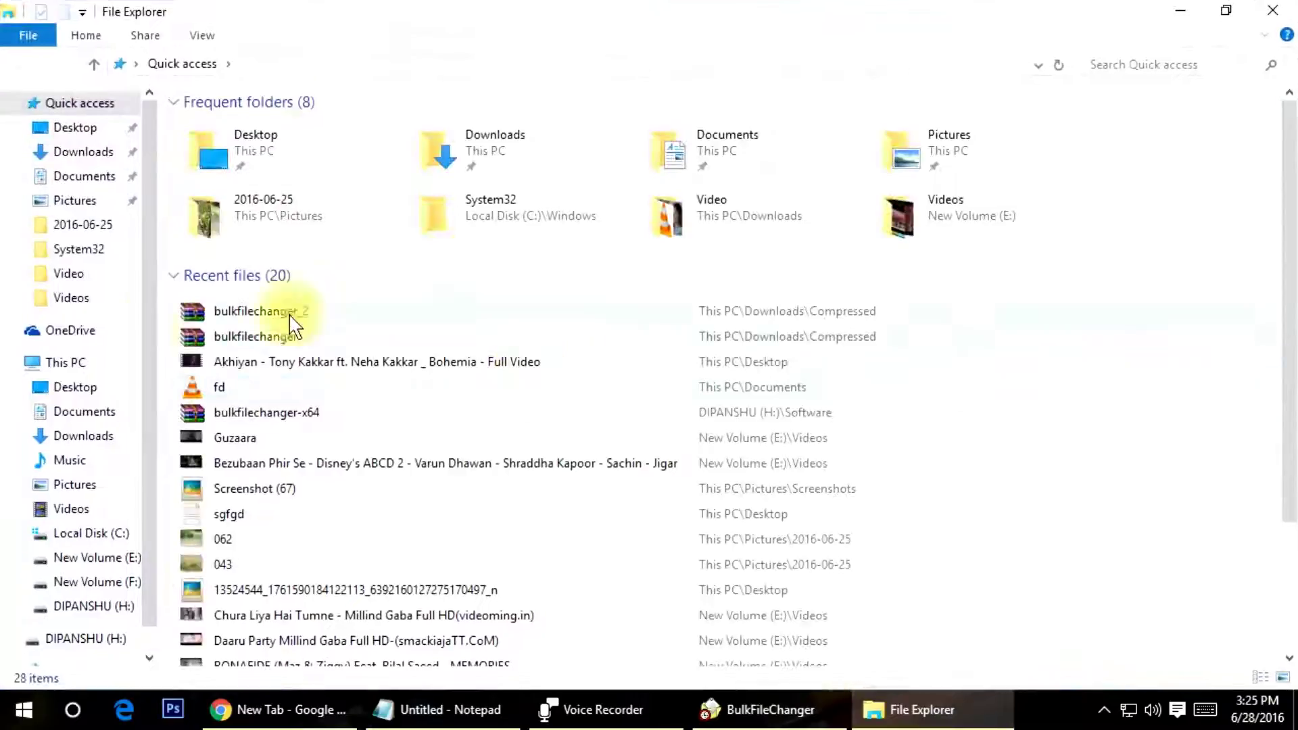
click(96, 412)
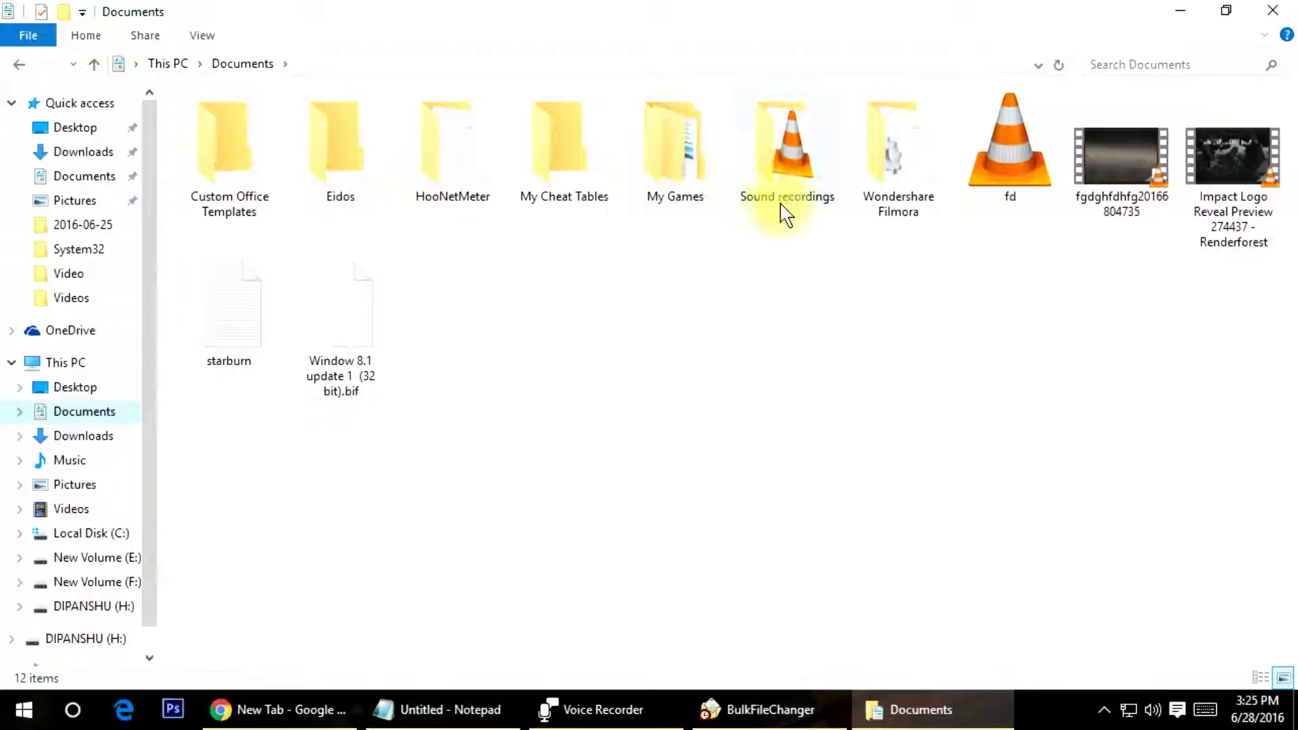
click(213, 160)
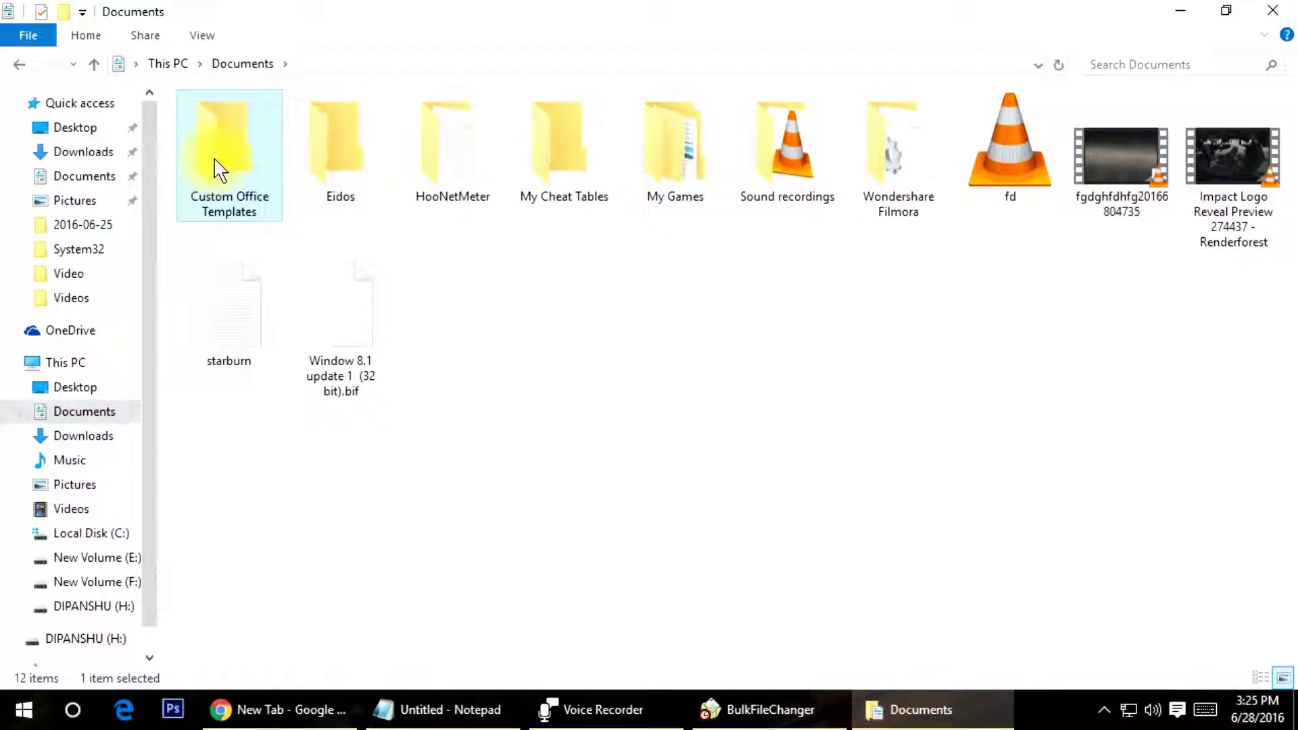
right_click(213, 160)
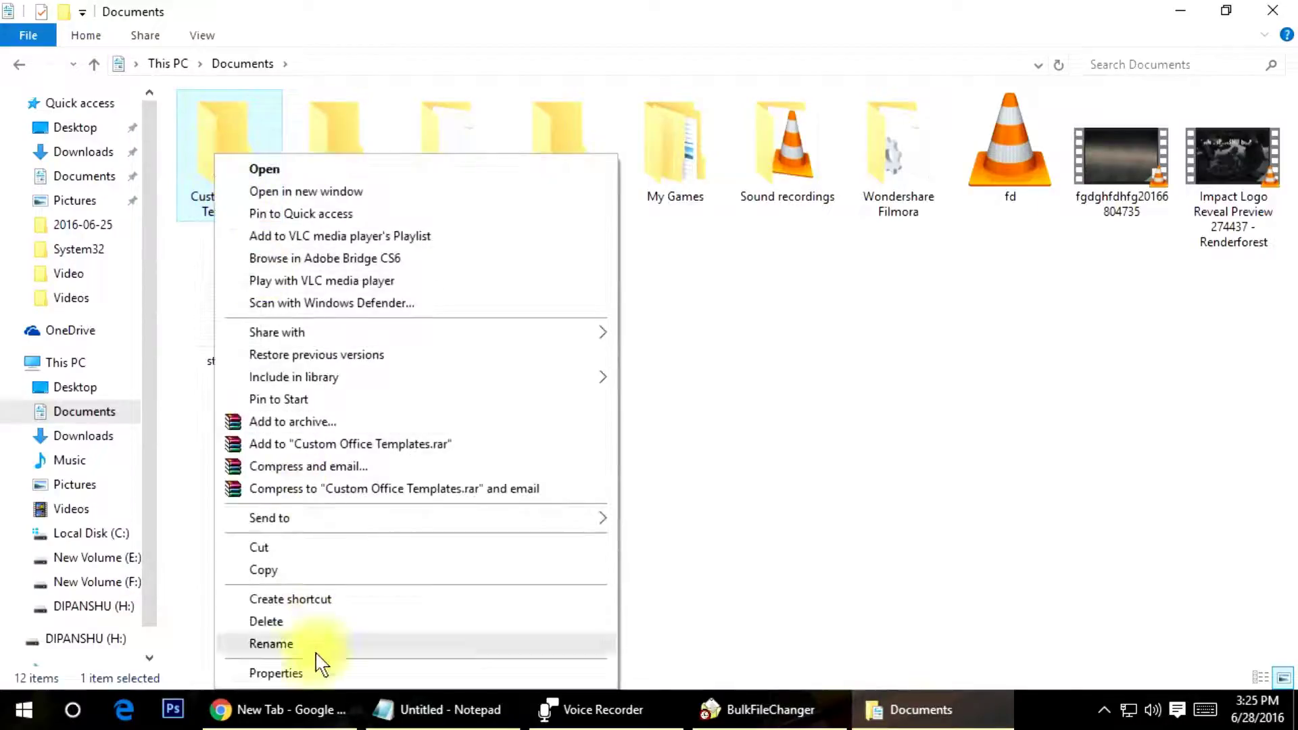
click(323, 666)
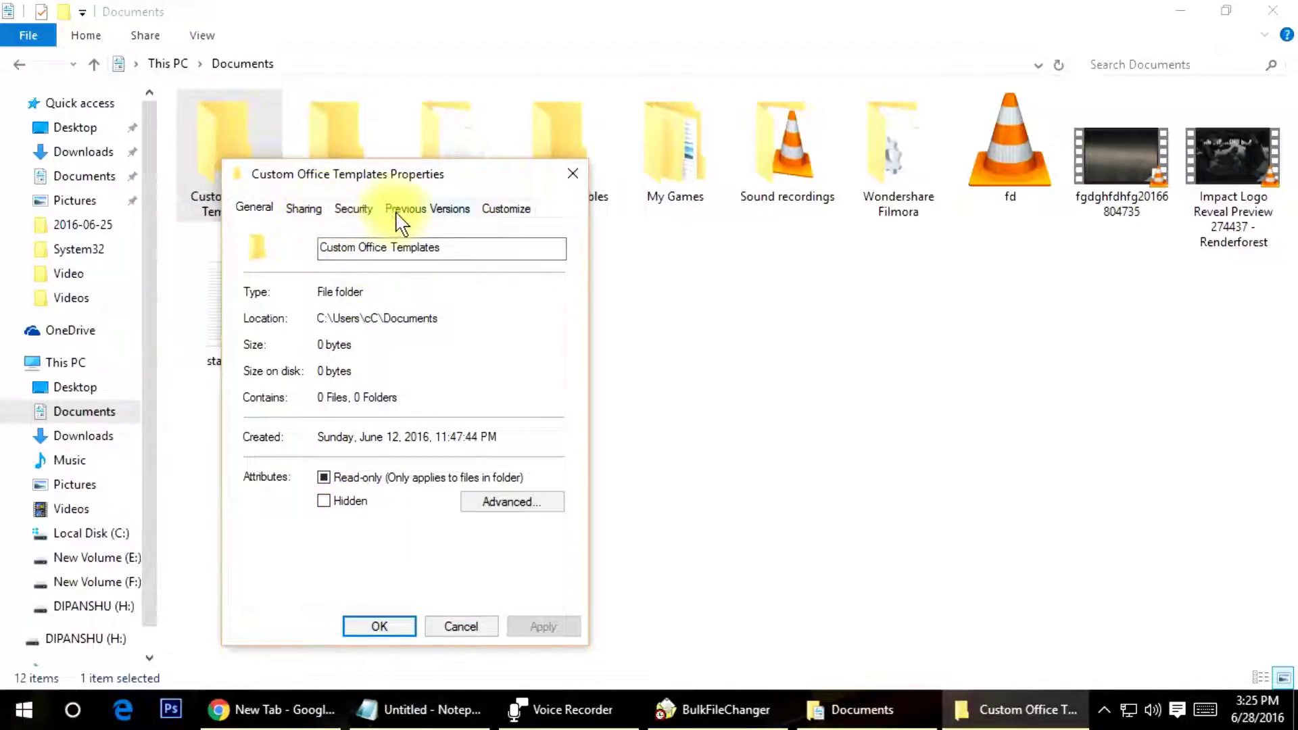
- Examine the Custom Office Templates folder's property pages, especially its creation date and time, and close the properties
click(433, 205)
click(503, 207)
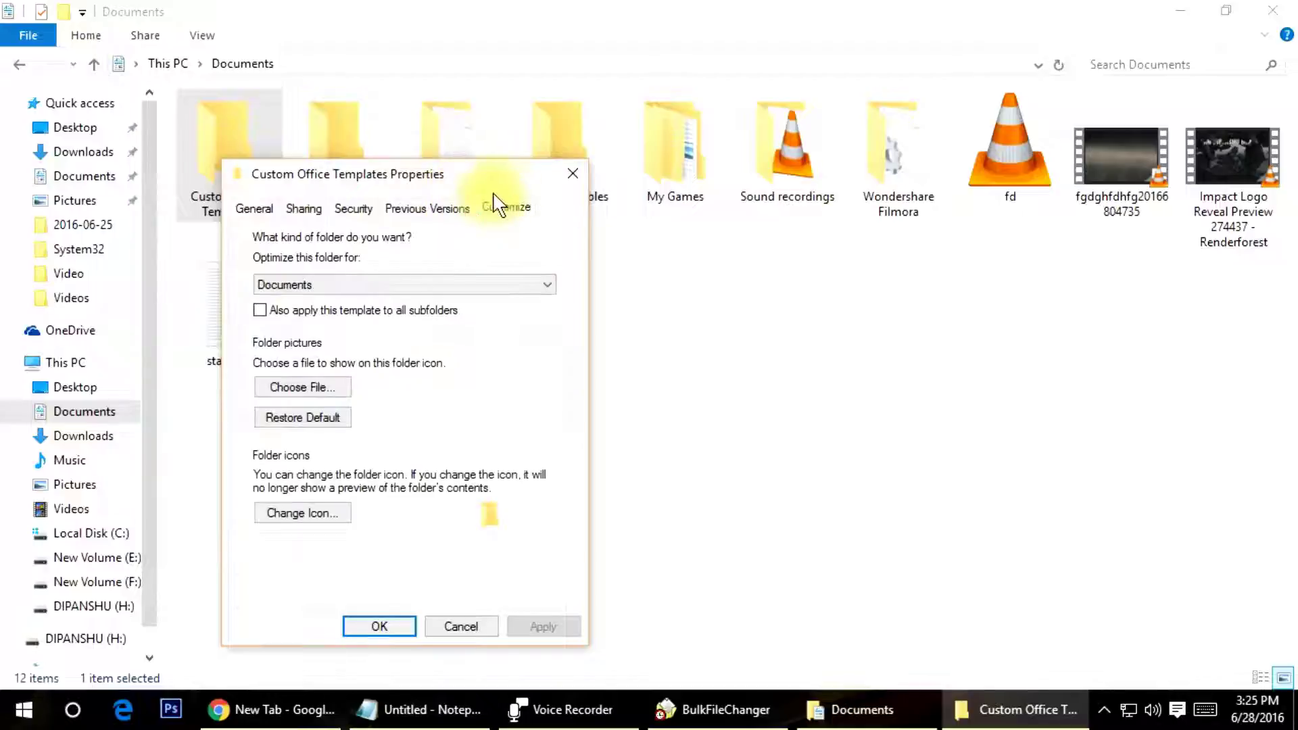
click(296, 207)
click(256, 211)
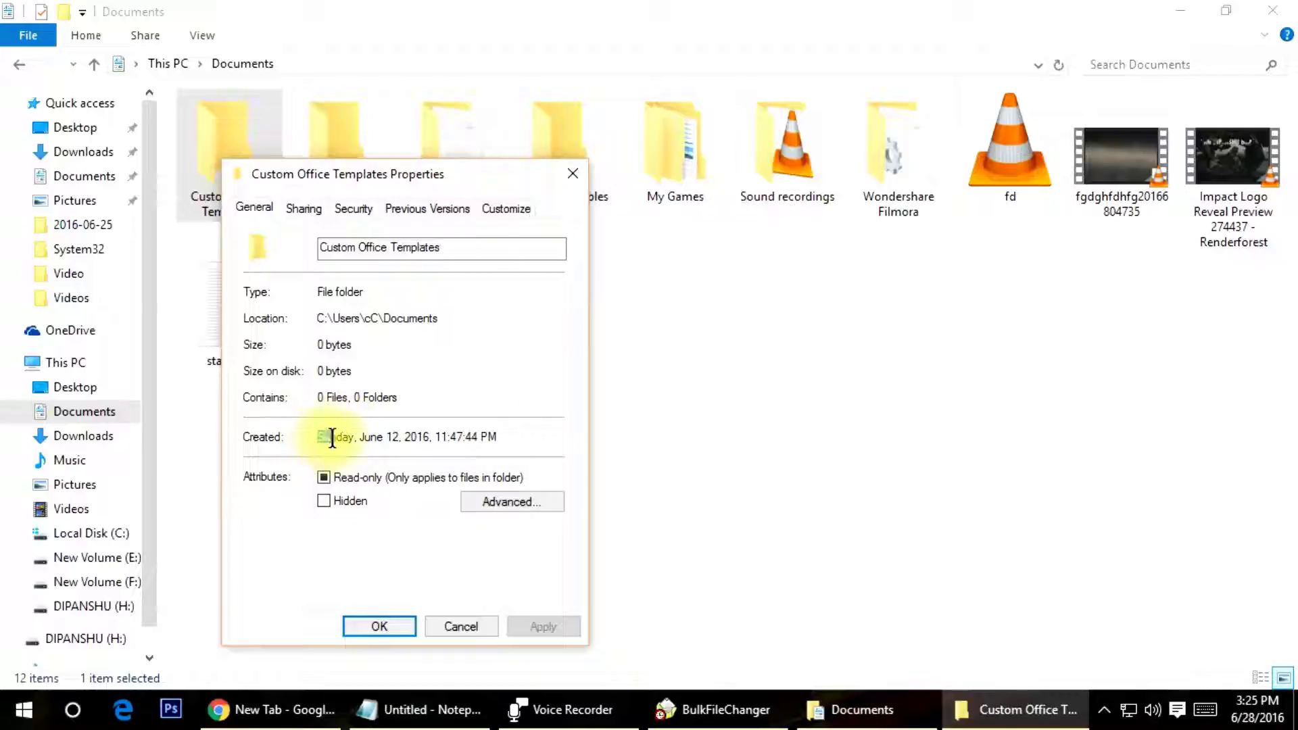
drag(355, 437, 499, 441)
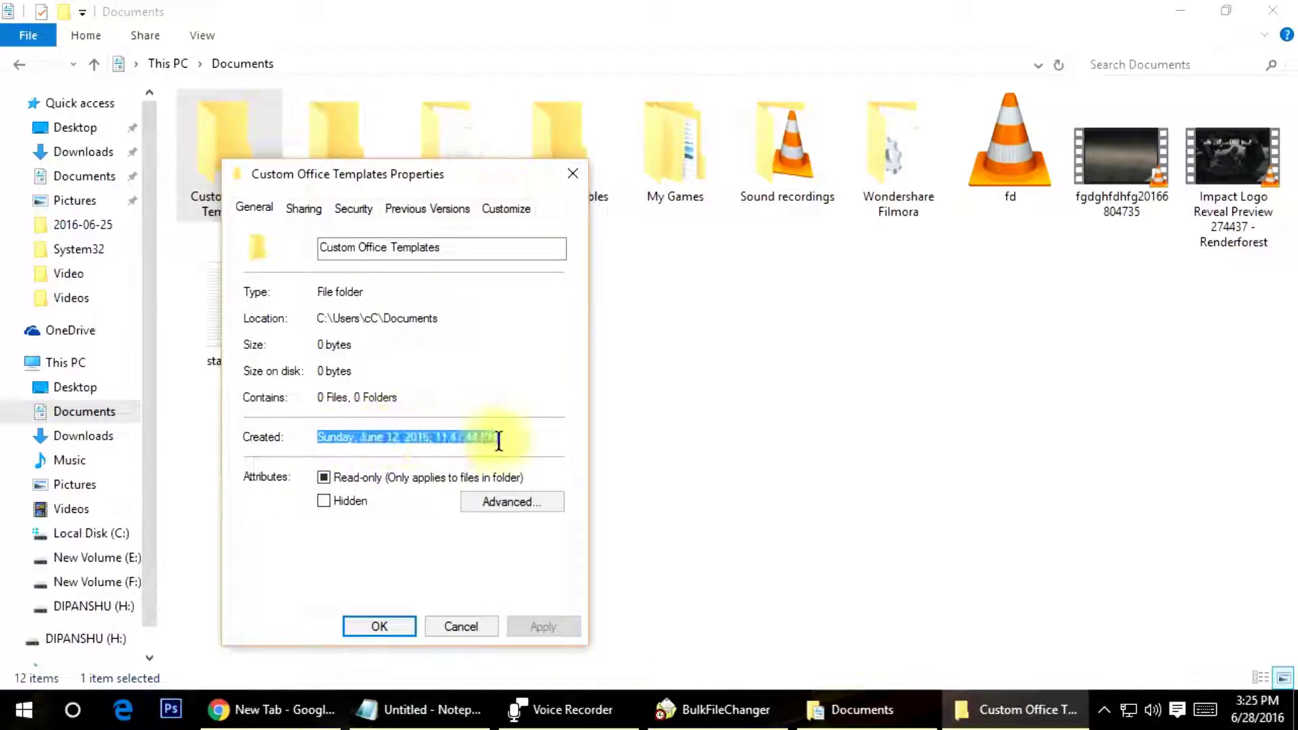
click(341, 437)
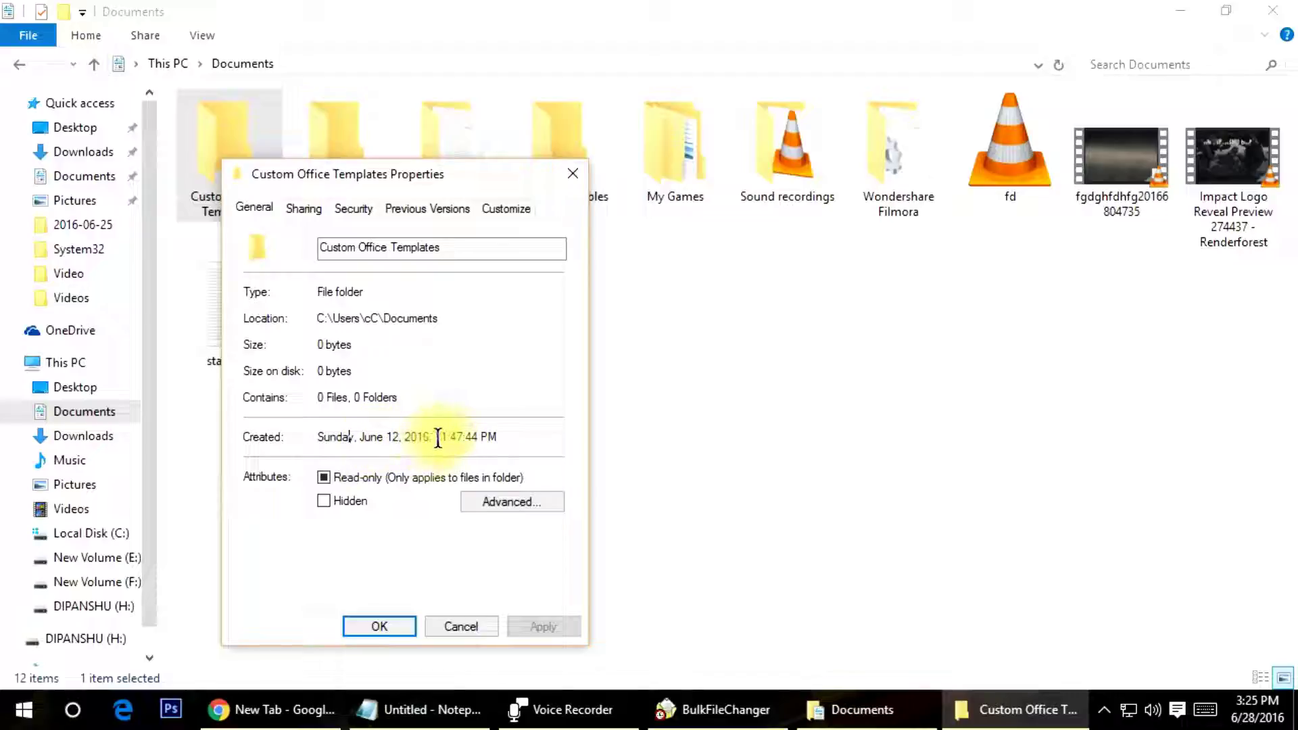
drag(439, 437, 474, 436)
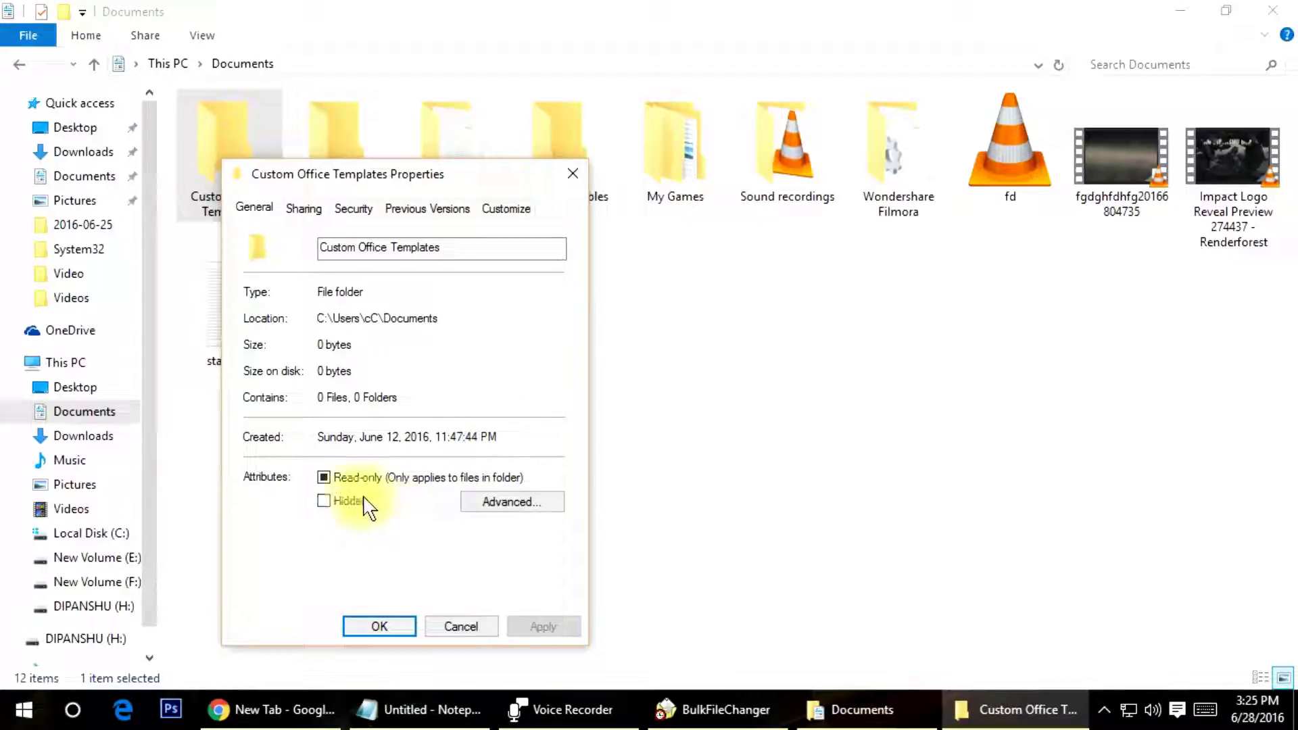
click(398, 629)
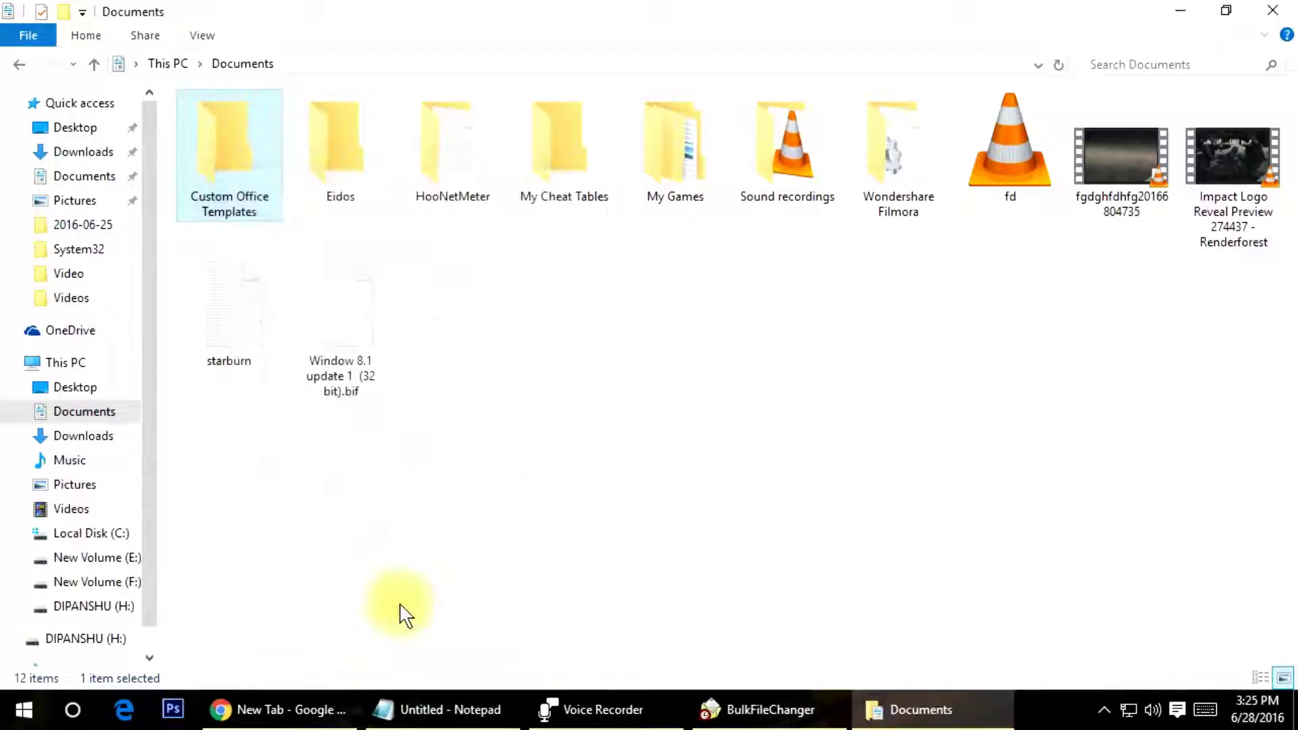
- Switch to BulkFileChanger and open the dialog for adding files to its list
click(759, 720)
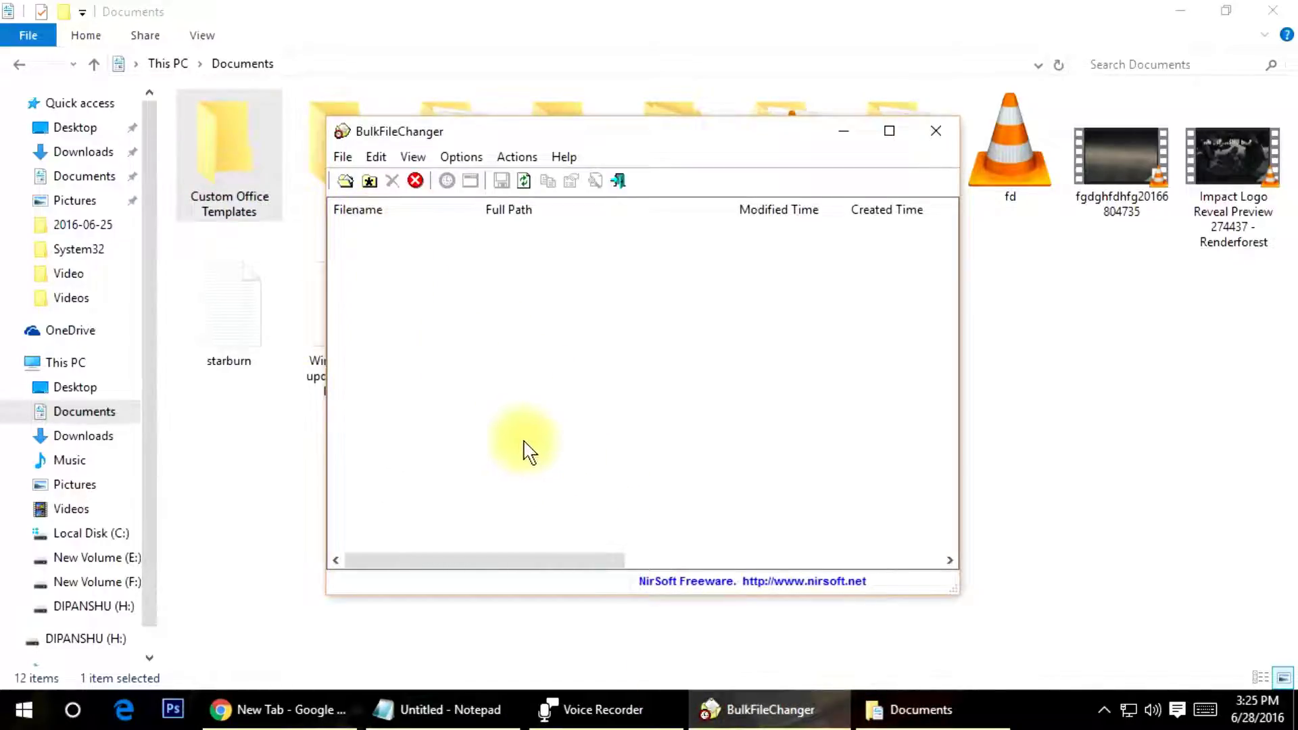
click(345, 181)
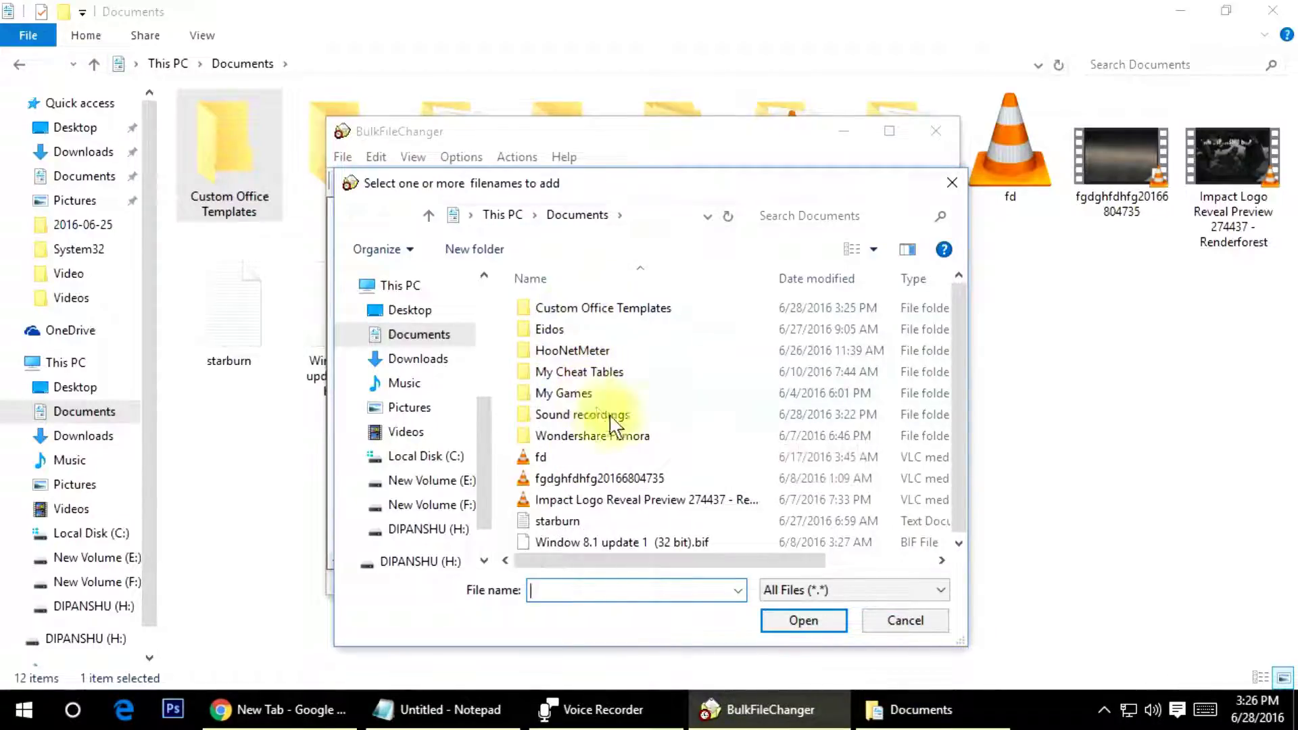
- Try to add the Custom Office Templates folder through the file selection dialog, and return to Documents
click(594, 313)
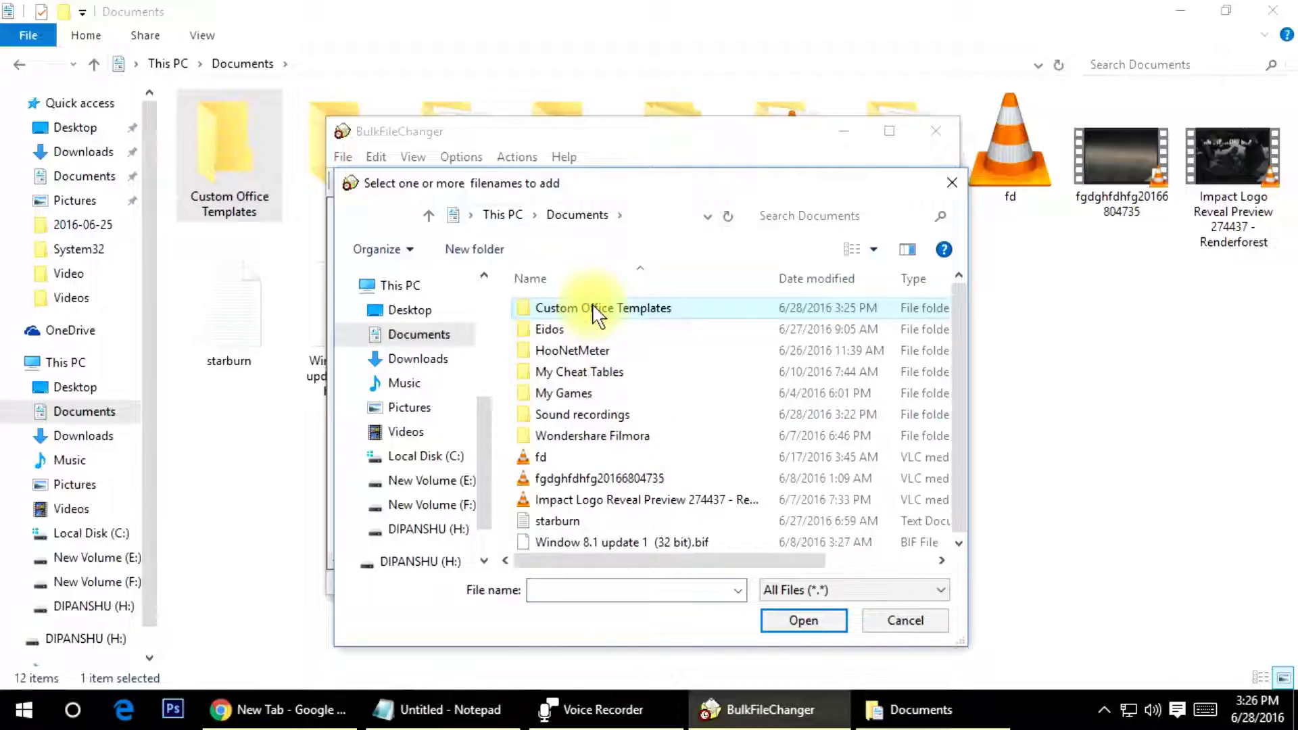
click(594, 312)
click(832, 622)
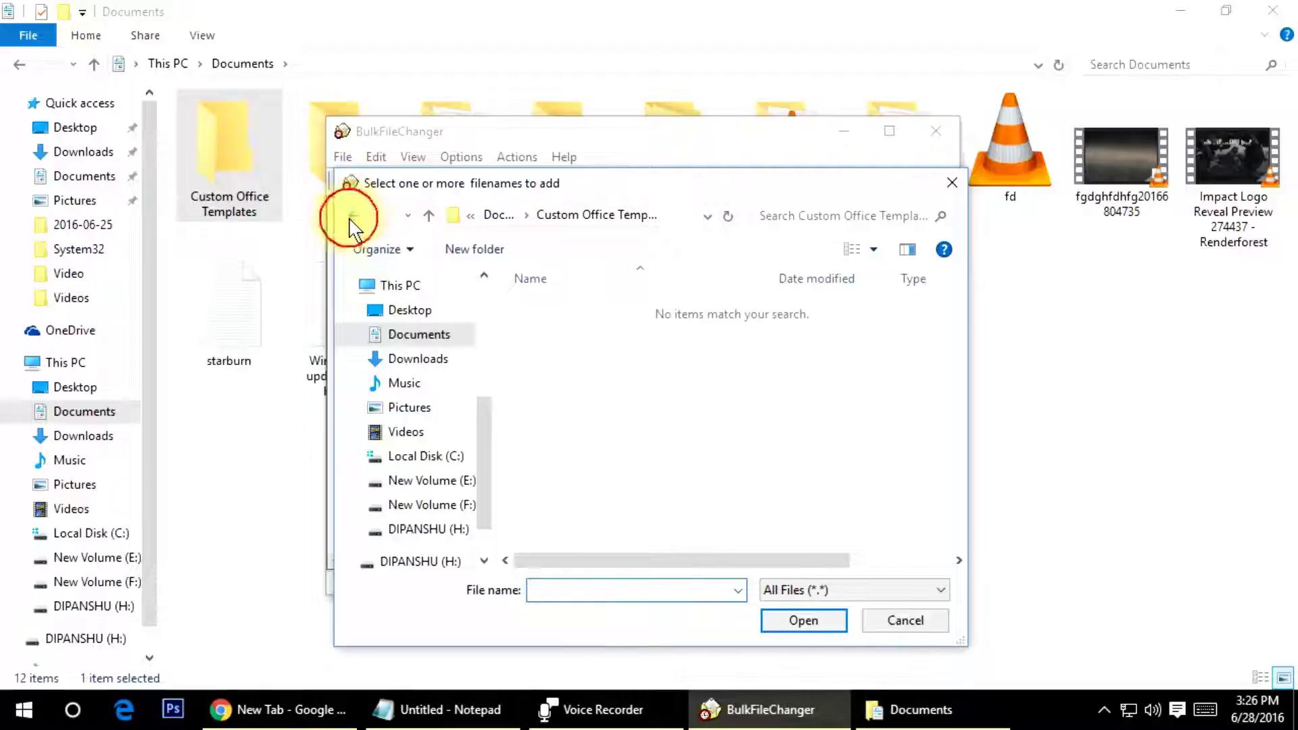
click(351, 223)
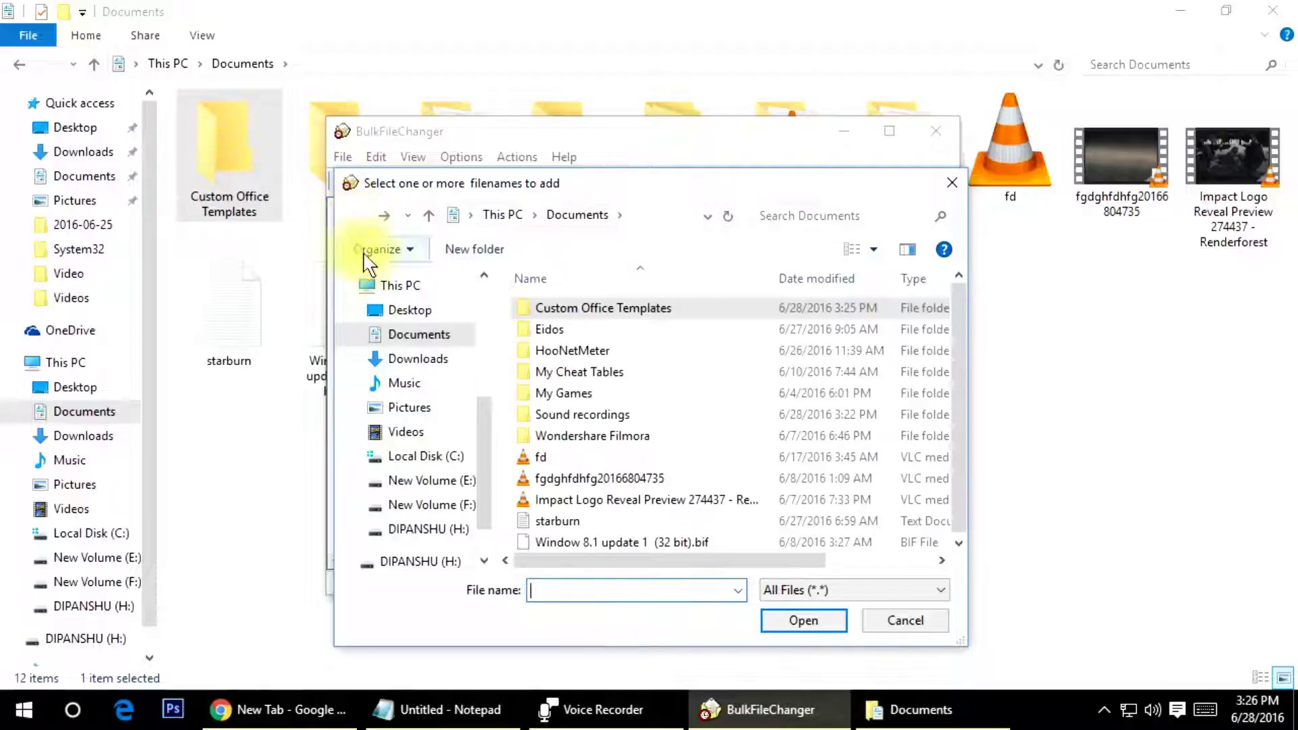
- Cancel adding files and minimize BulkFileChanger to return to the Documents folder
right_click(587, 308)
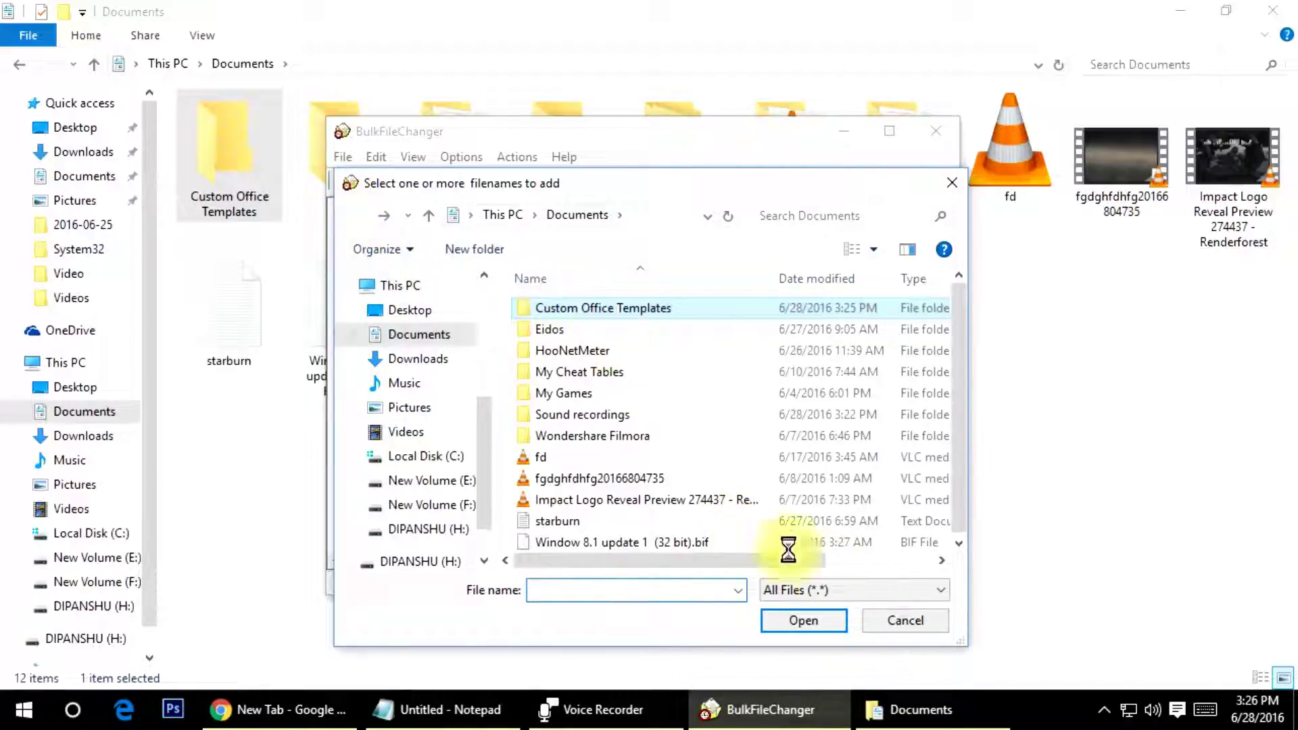
click(510, 608)
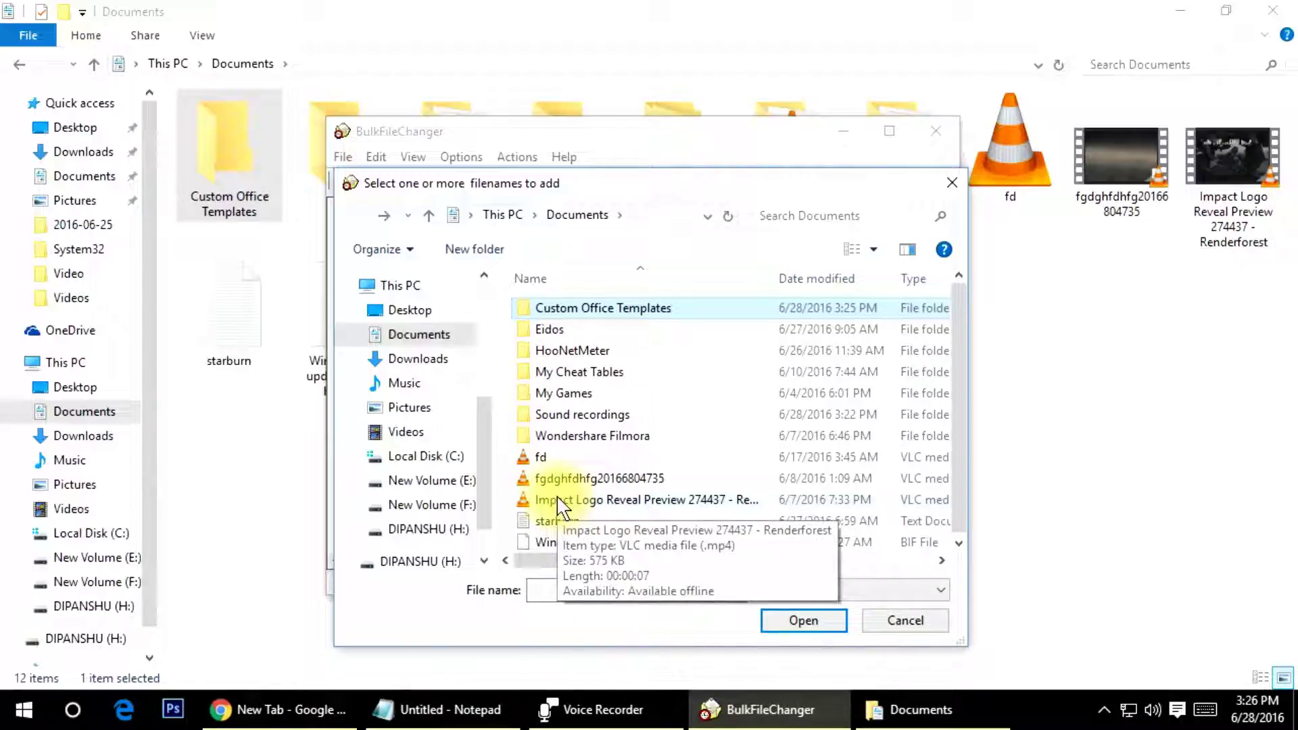
click(899, 623)
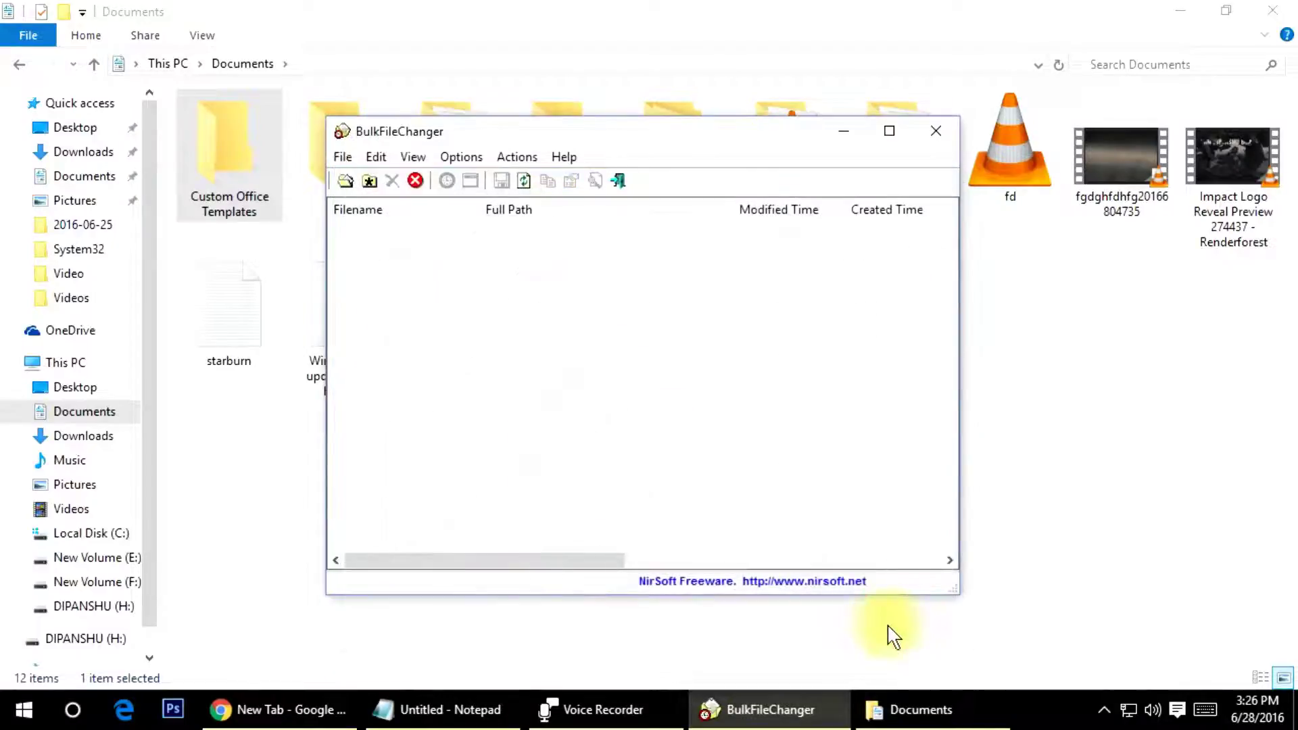
click(845, 132)
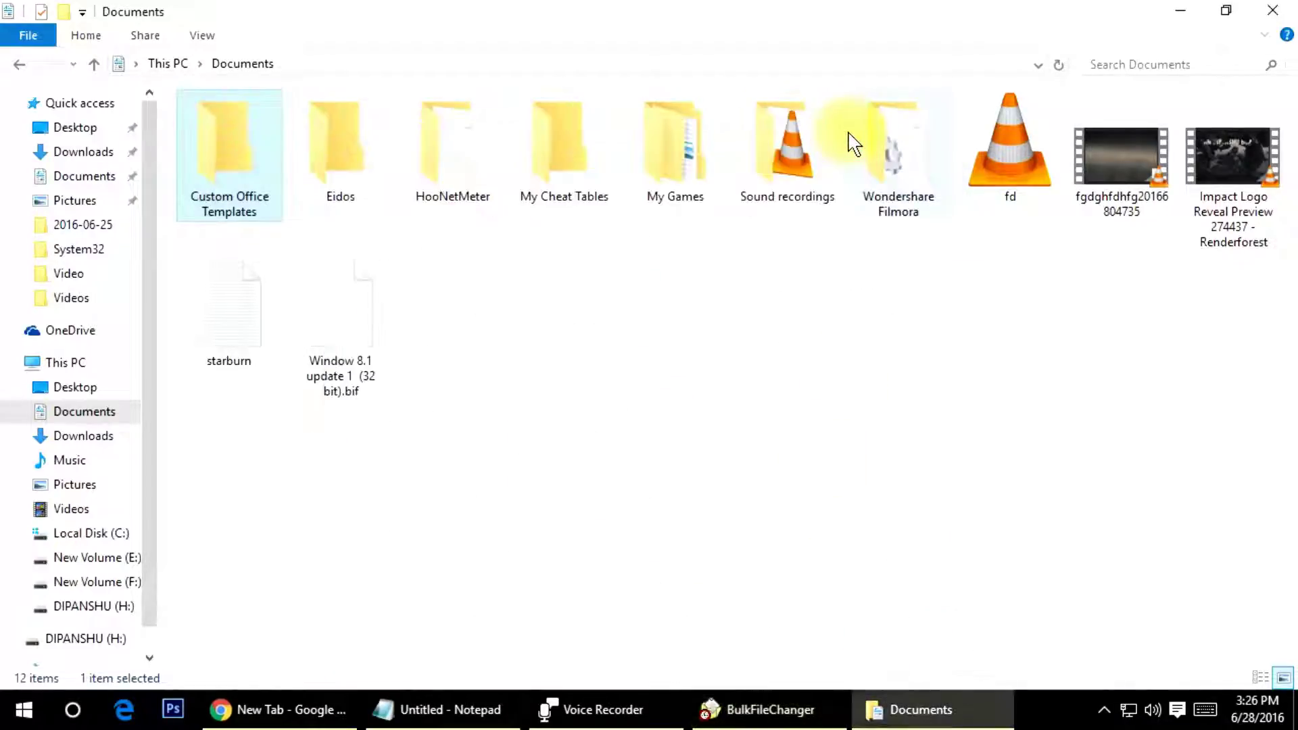
right_click(802, 282)
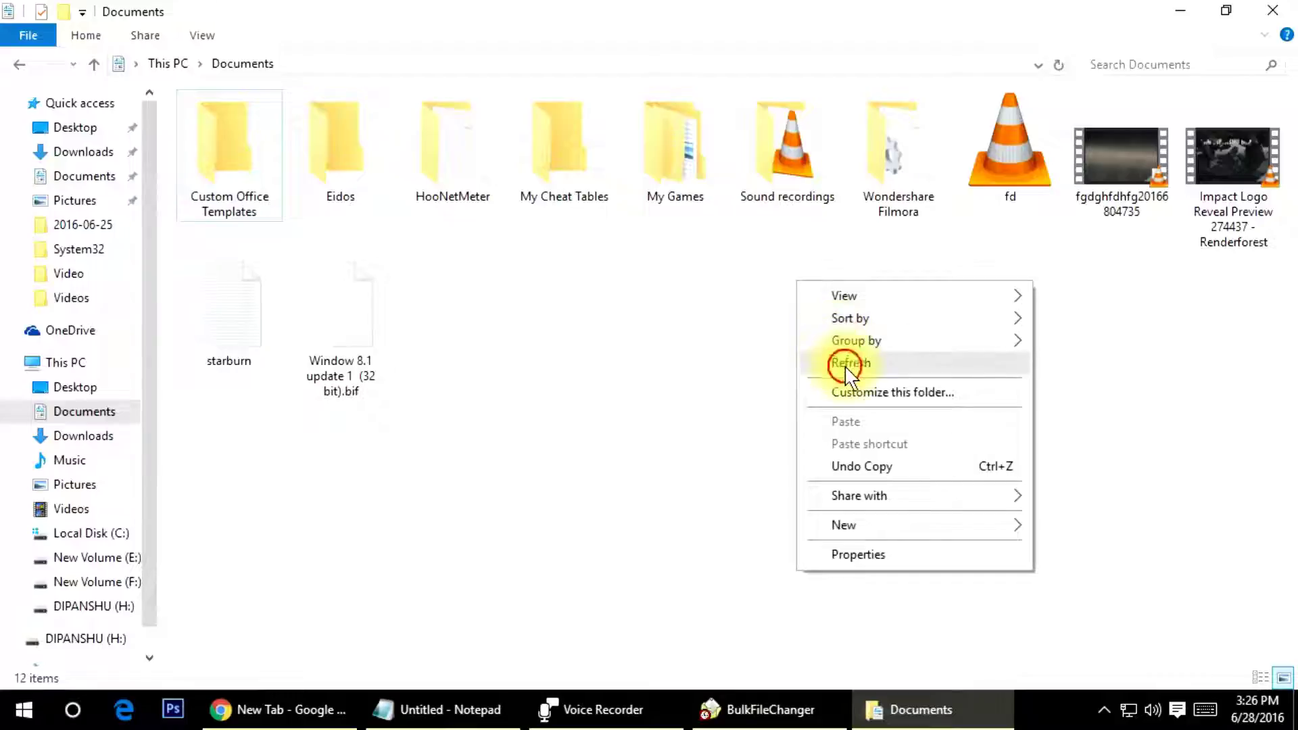
right_click(838, 313)
right_click(850, 358)
click(863, 399)
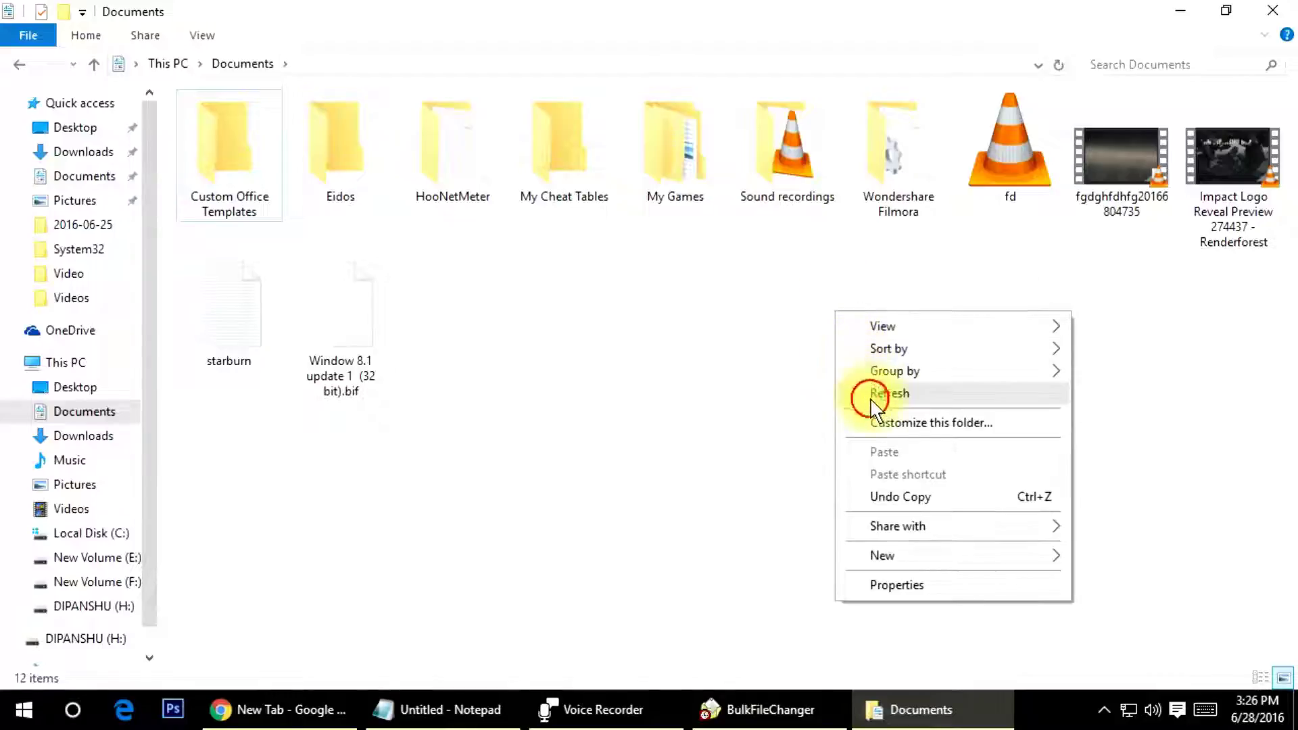
right_click(838, 319)
click(871, 403)
right_click(877, 331)
click(912, 410)
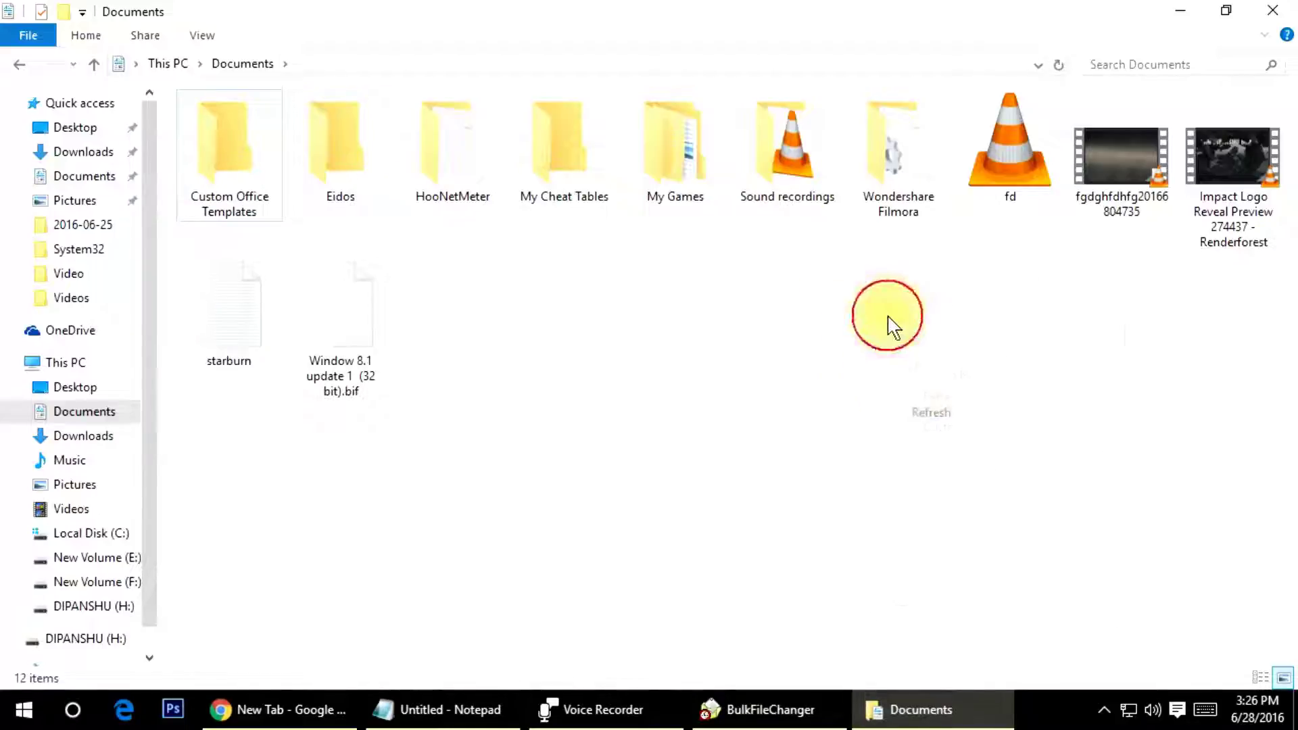
right_click(888, 320)
click(905, 398)
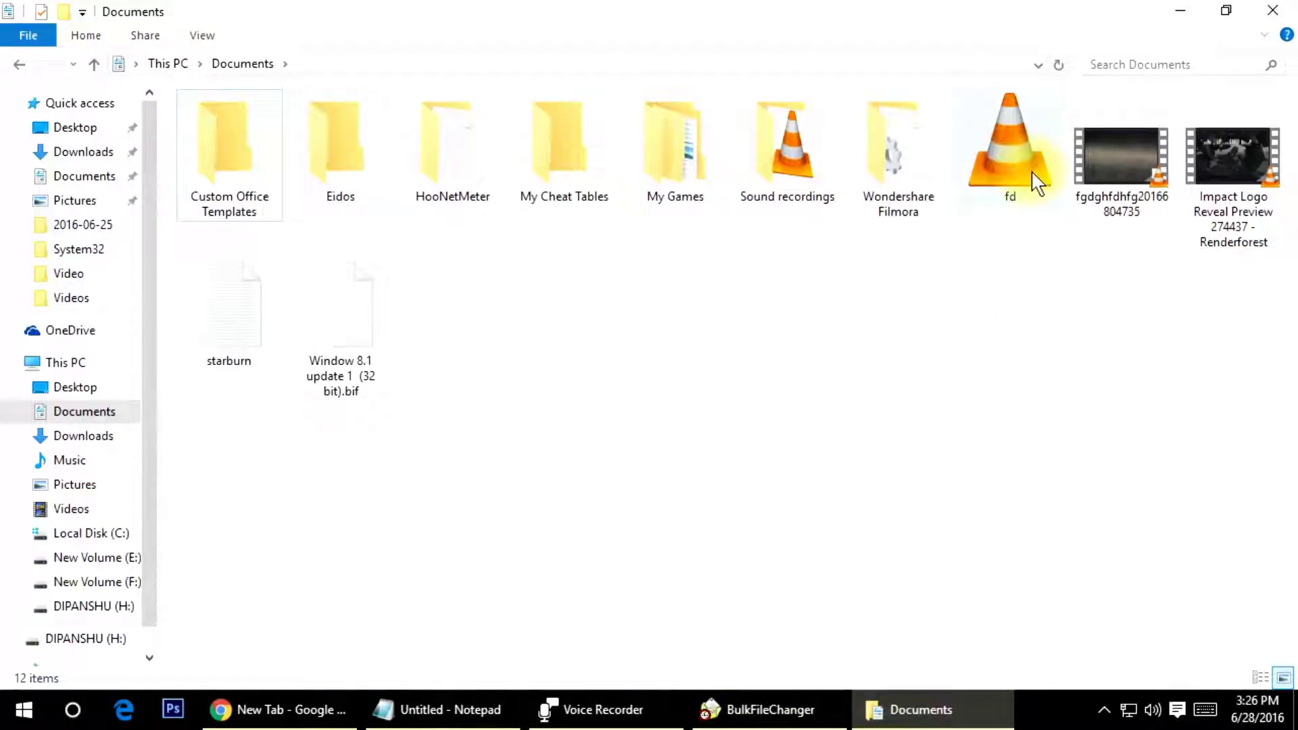
- Open the properties of the fd video file, examine its created, modified and accessed dates, and close them
click(1013, 156)
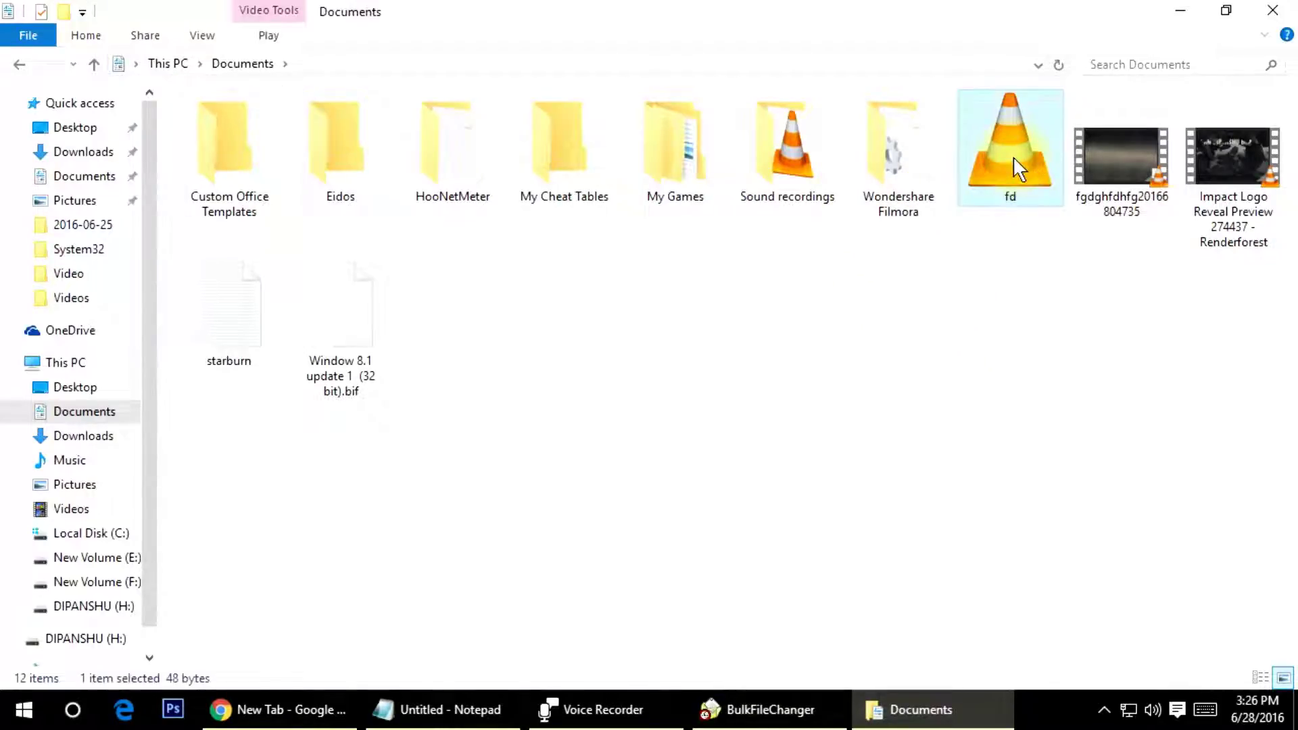
right_click(1012, 157)
click(1080, 598)
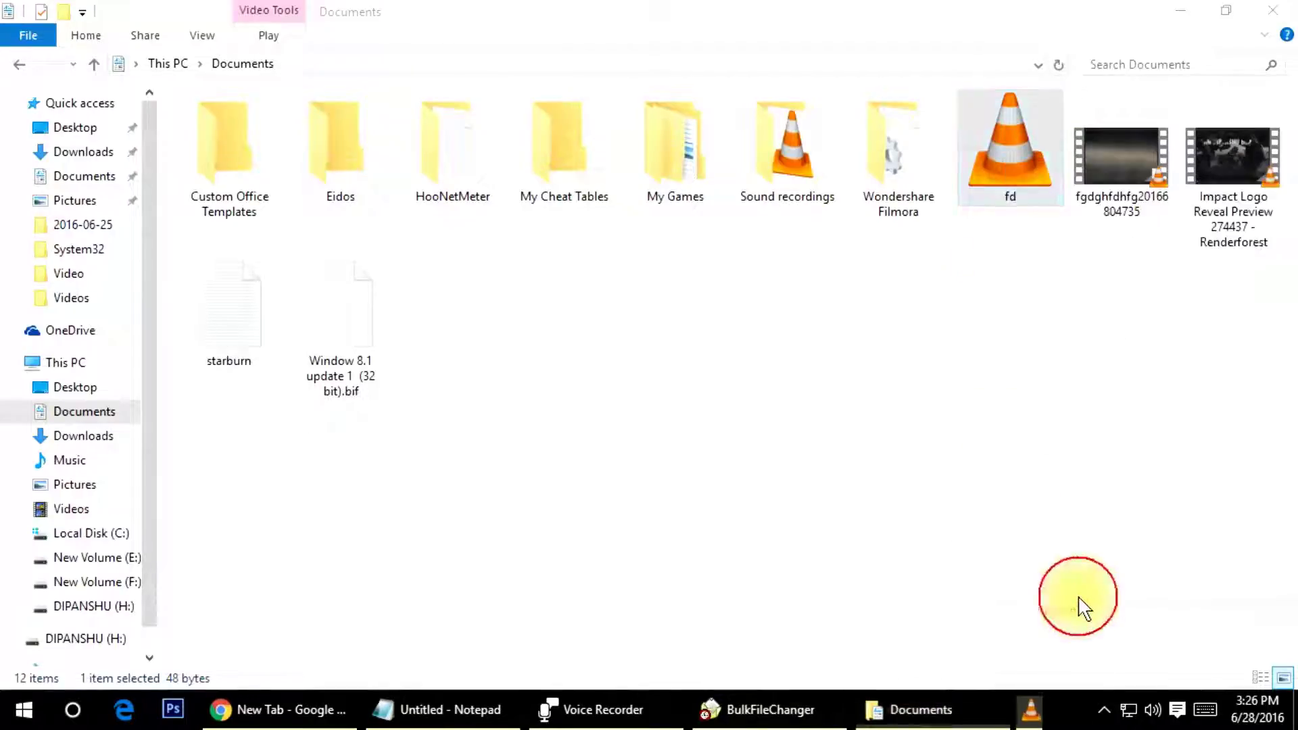
drag(1081, 168, 573, 100)
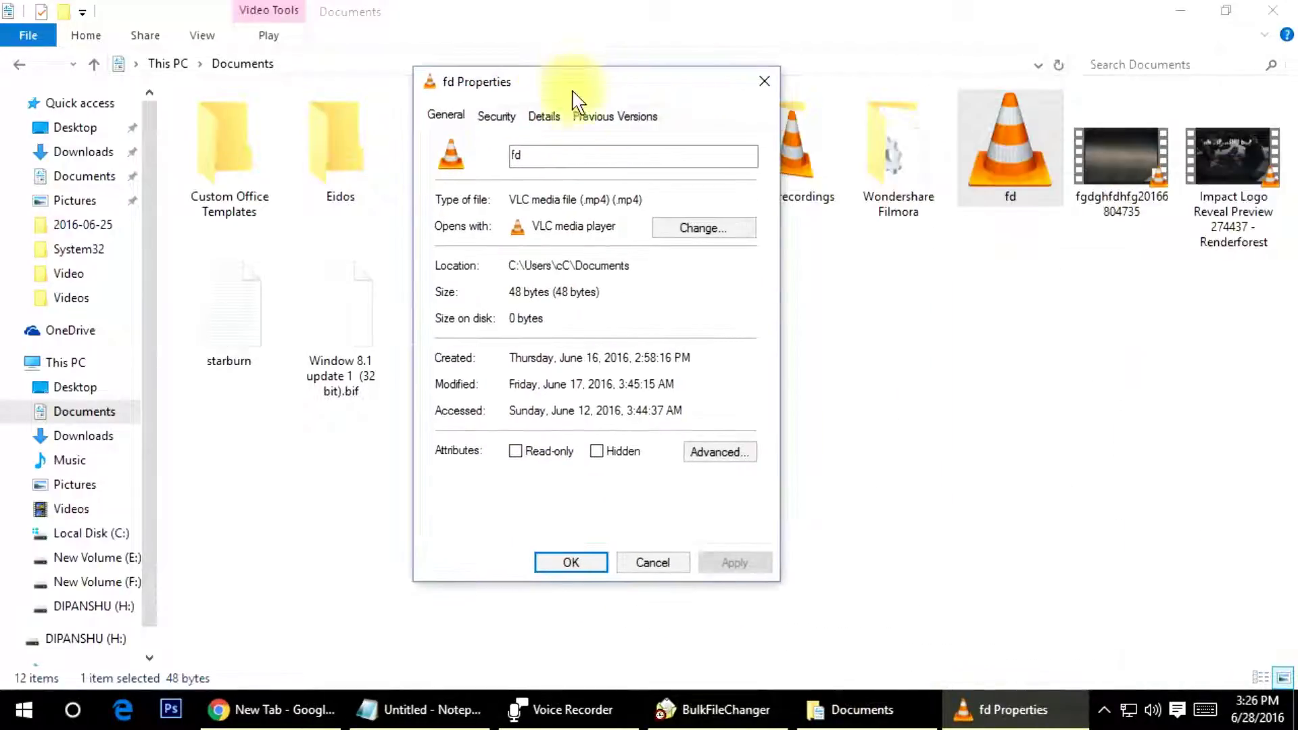
drag(542, 358, 649, 367)
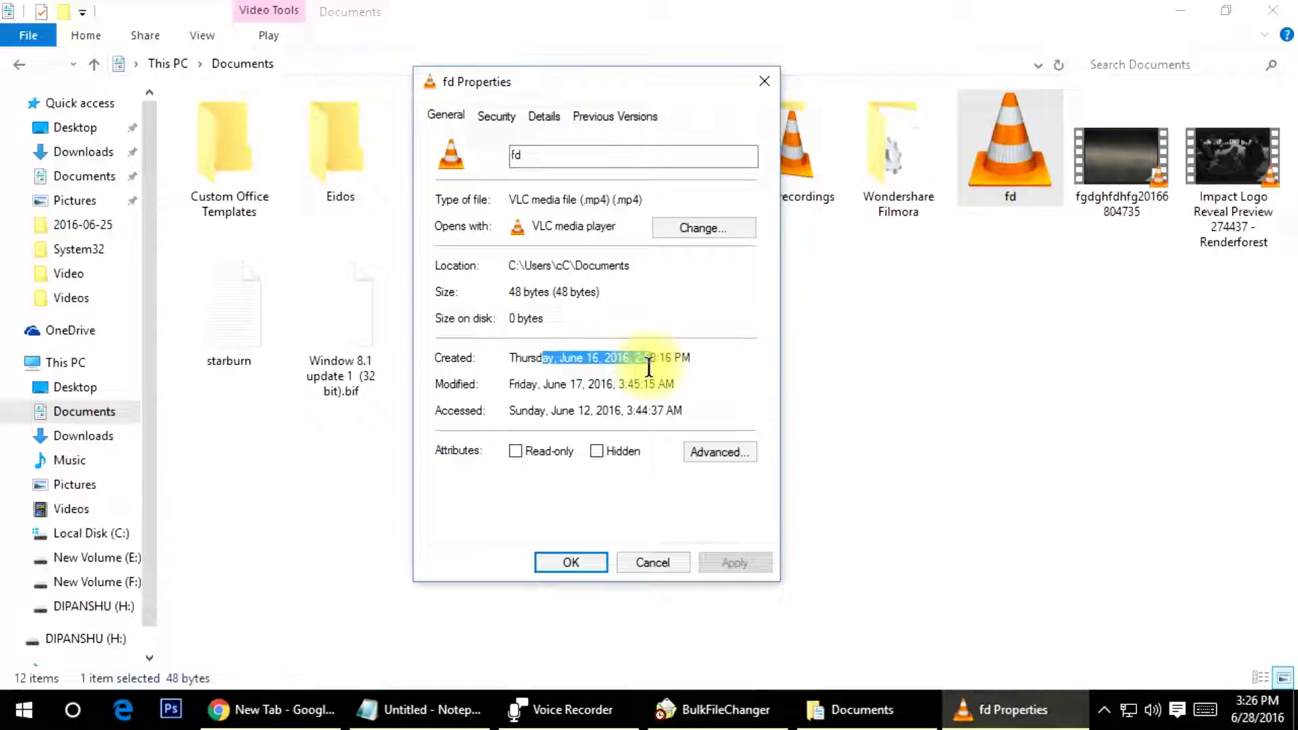
drag(542, 383, 615, 384)
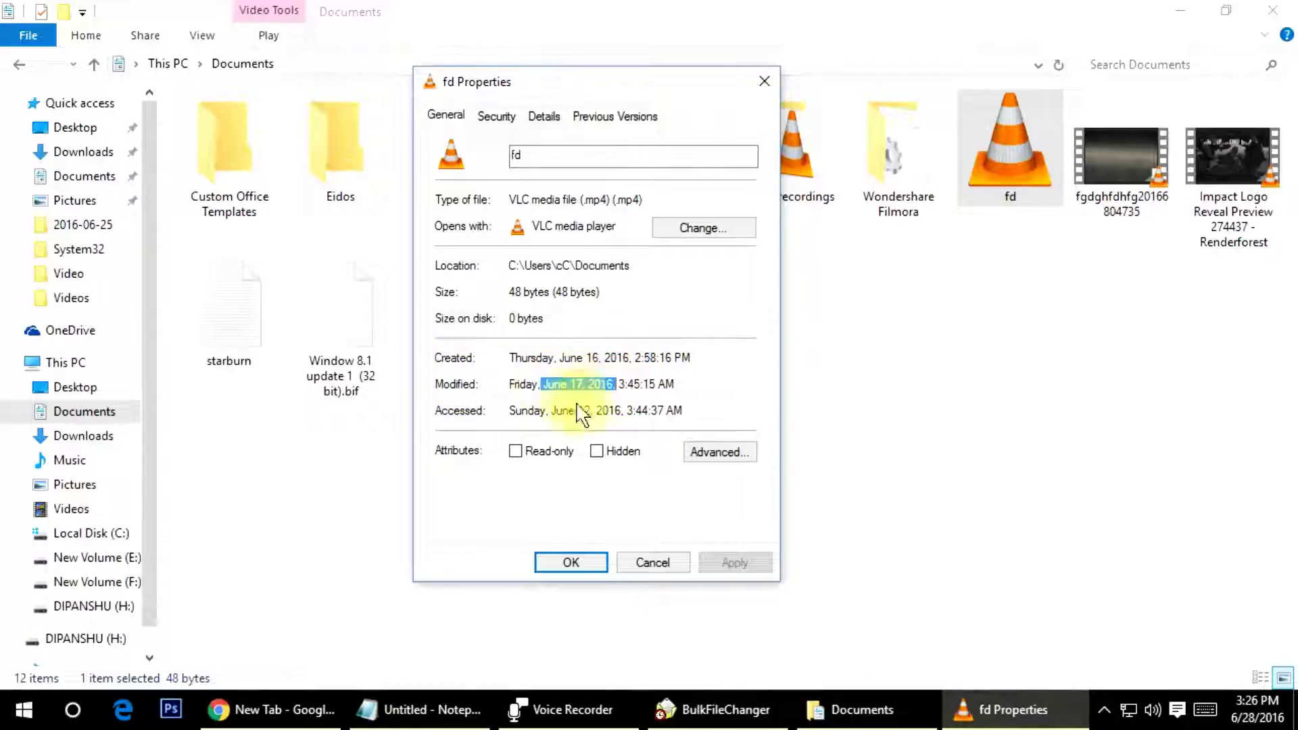
drag(548, 410, 632, 410)
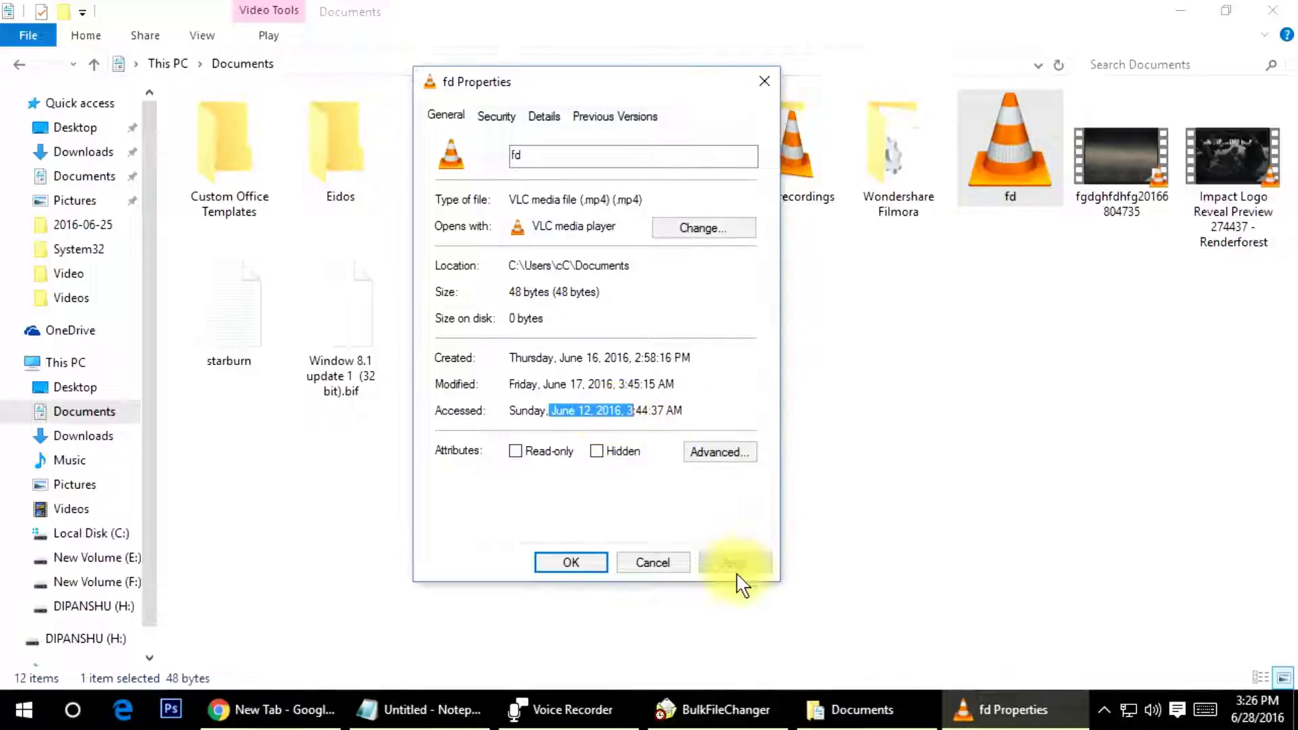
click(570, 563)
- Switch to BulkFileChanger and add the fd video file from Documents to its list
click(736, 719)
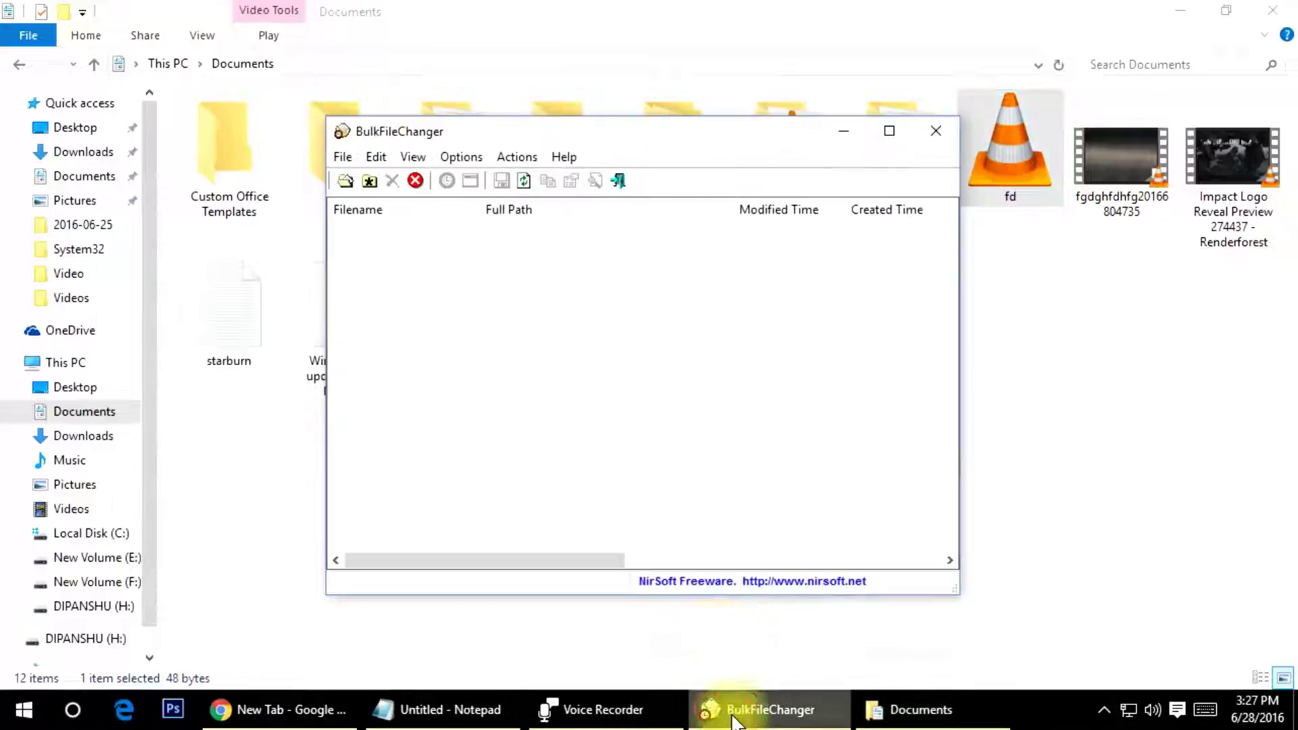
click(345, 181)
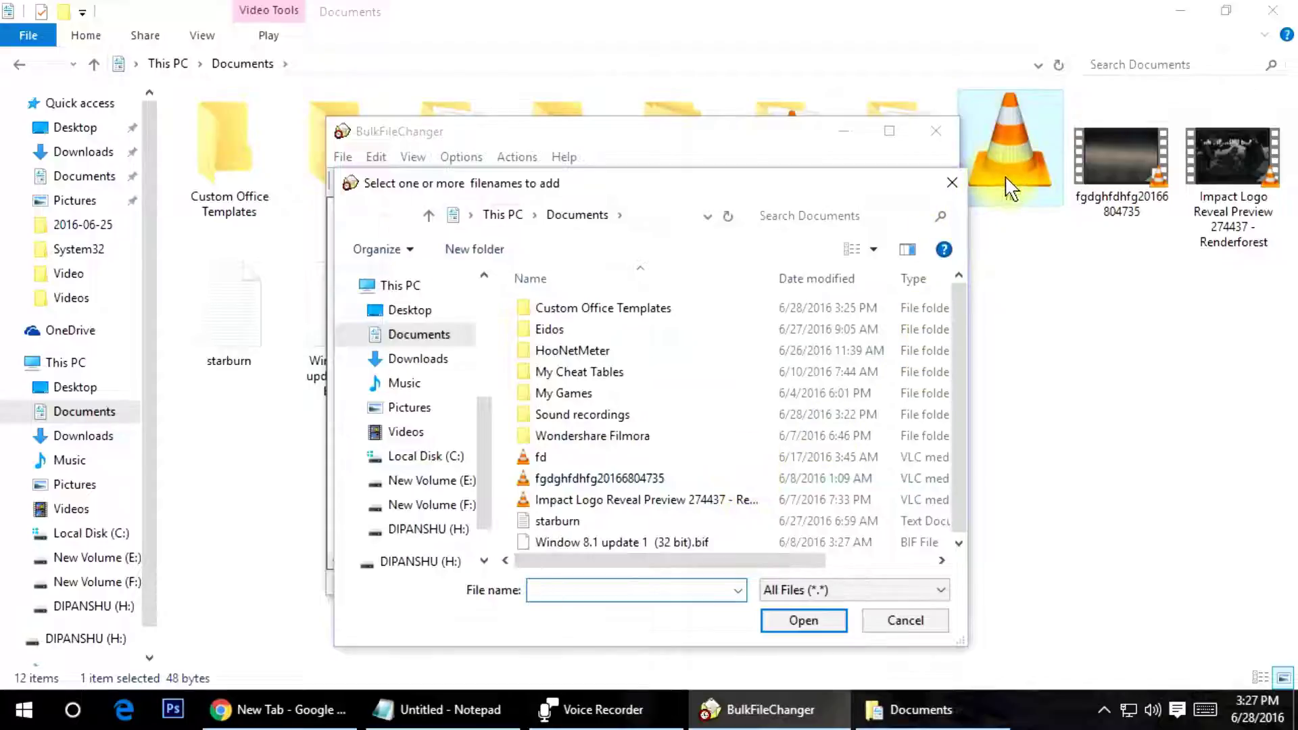
click(565, 457)
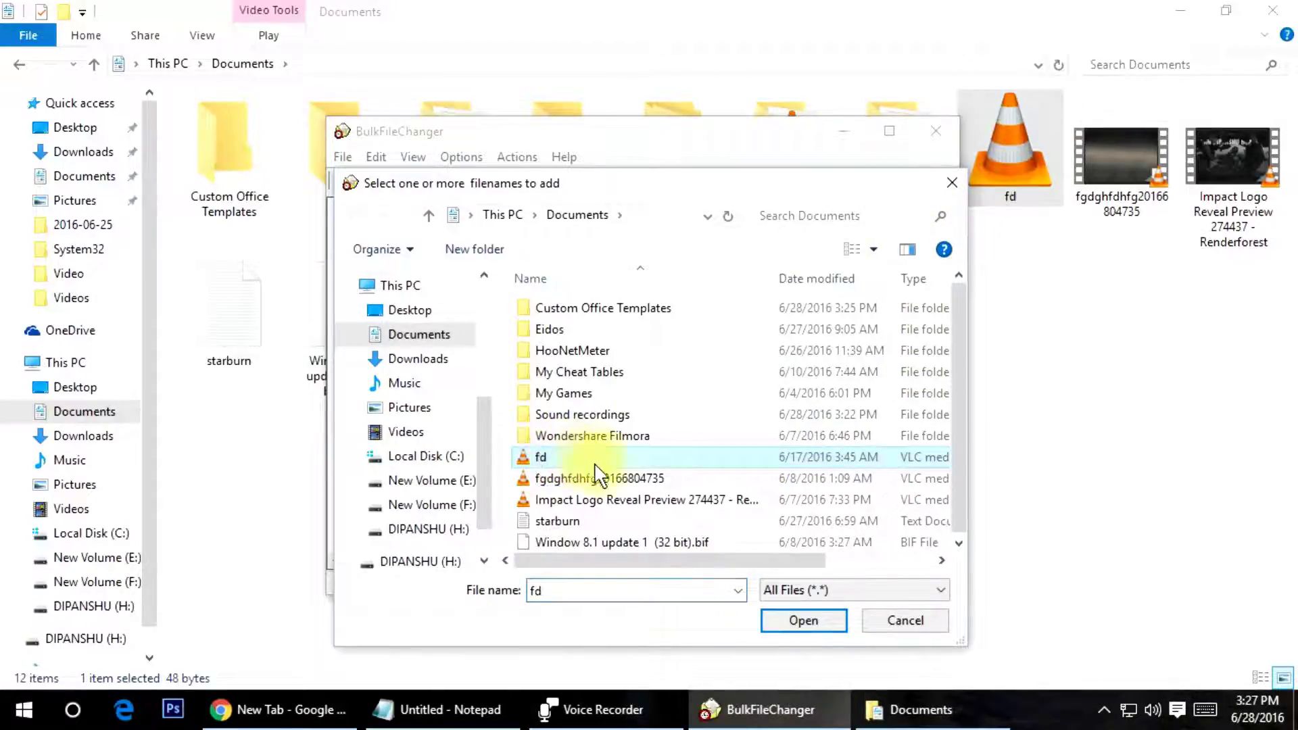
click(827, 620)
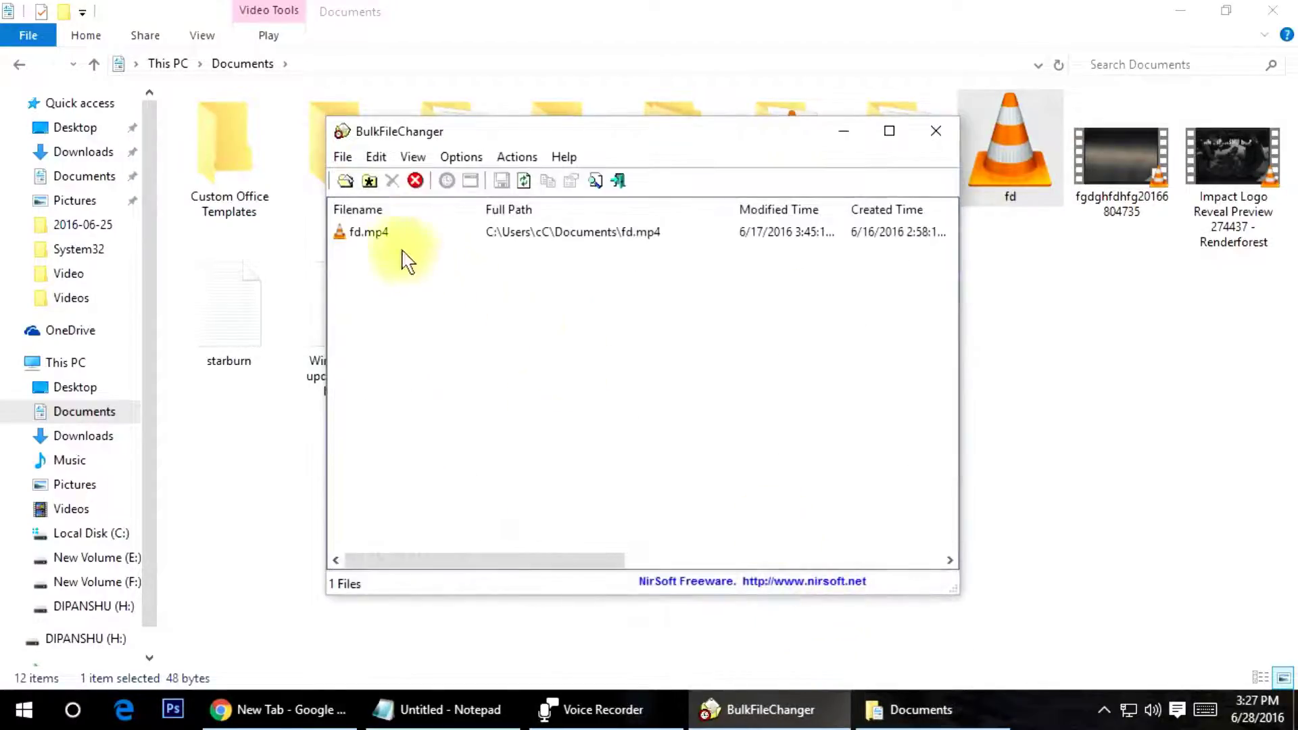
- Select fd.mp4 in the list and open the dialog for changing its file time and attributes
click(472, 232)
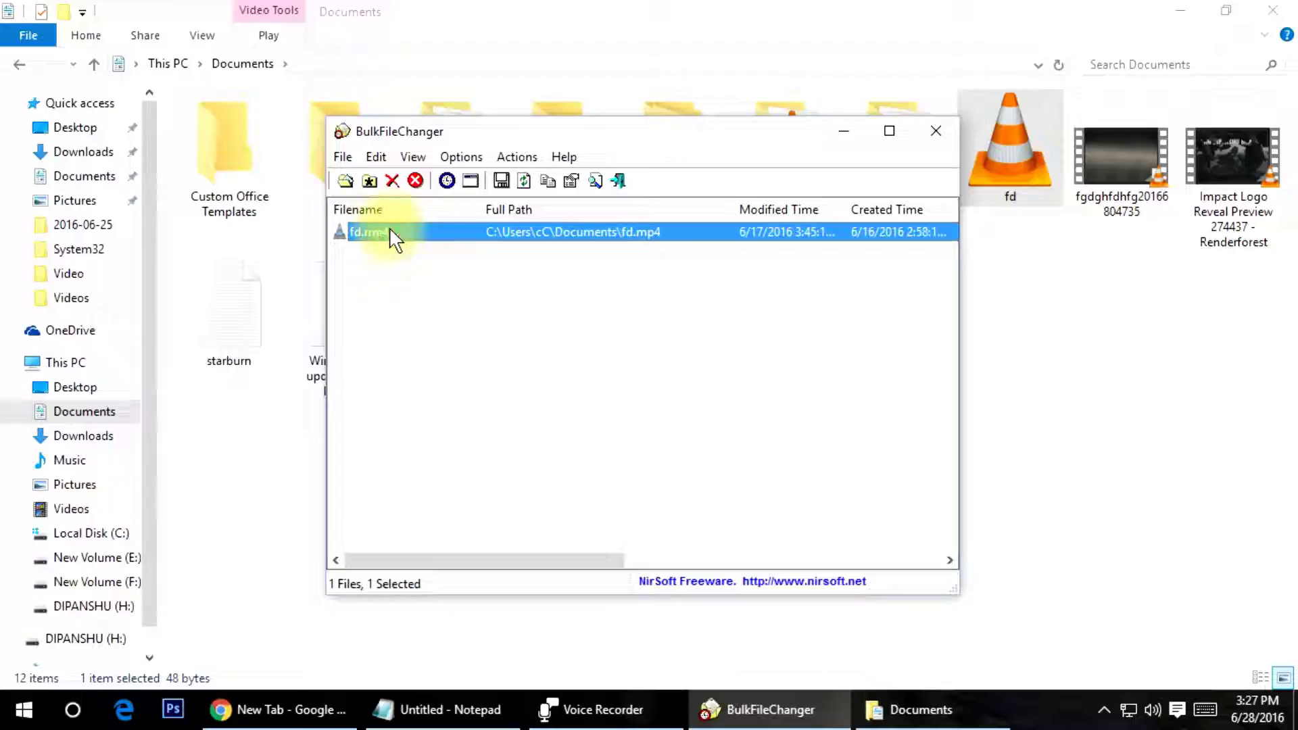
click(471, 181)
click(856, 436)
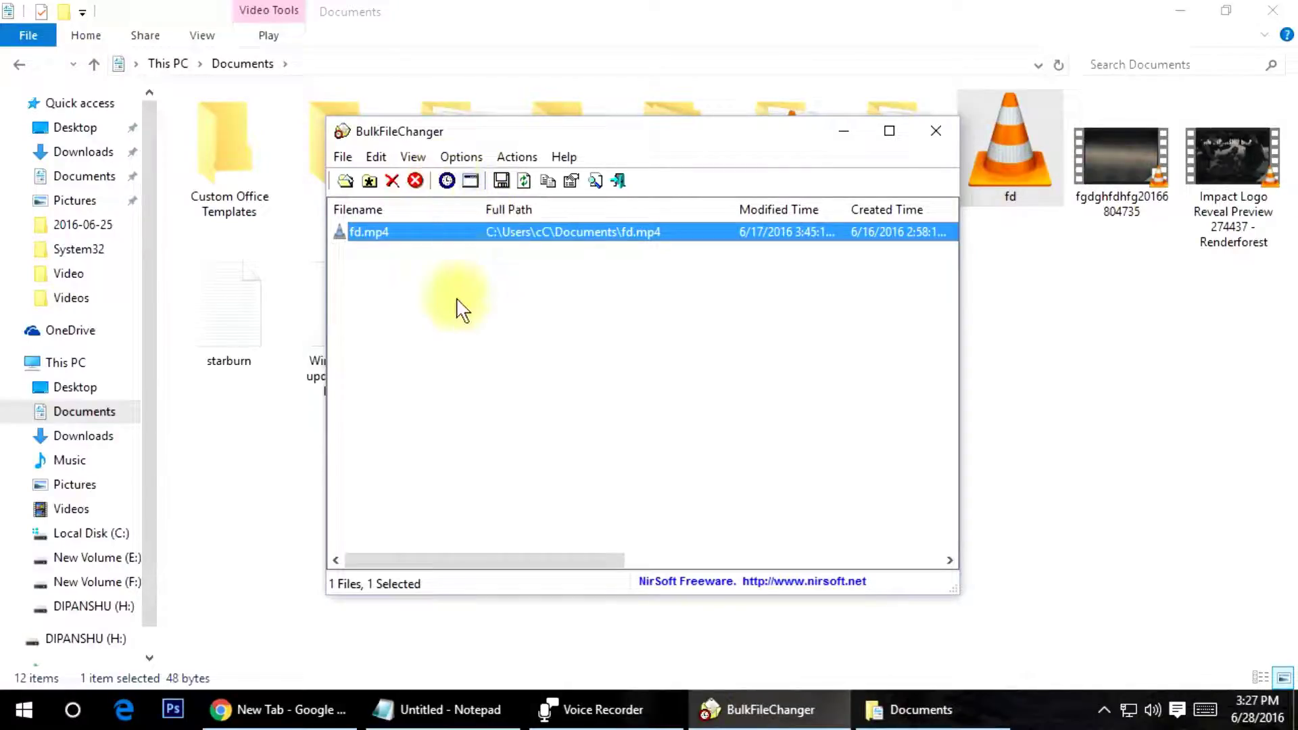
click(447, 186)
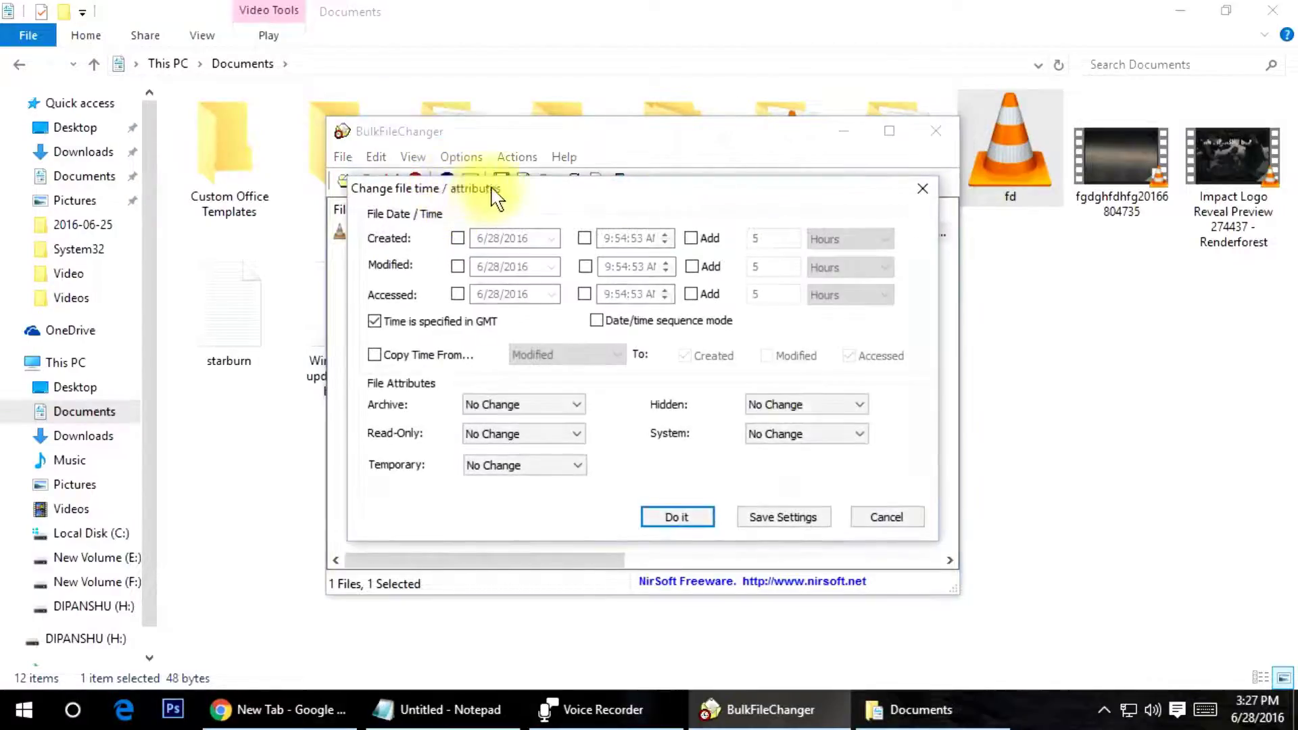
drag(520, 184, 540, 240)
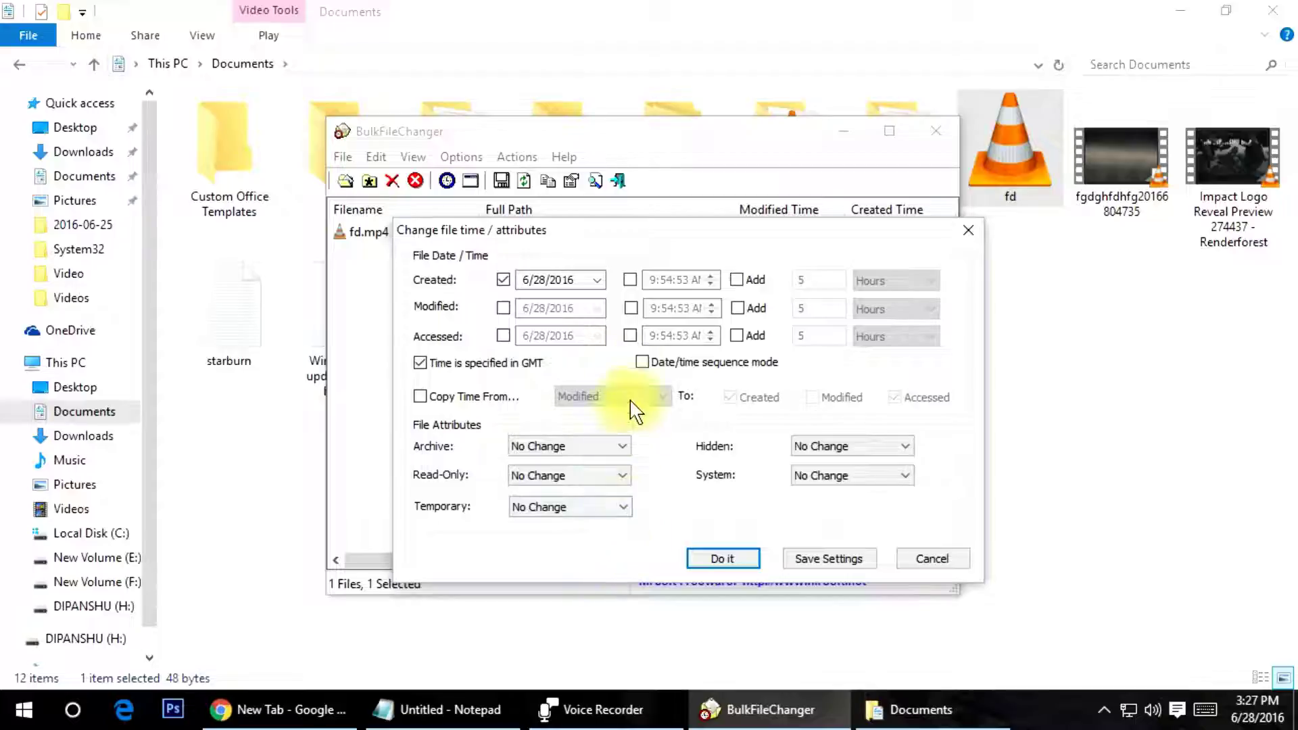
- Enable the created date and time for fd.mp4 and set them to 10/20/2016 and 2:54:53 PM
click(598, 281)
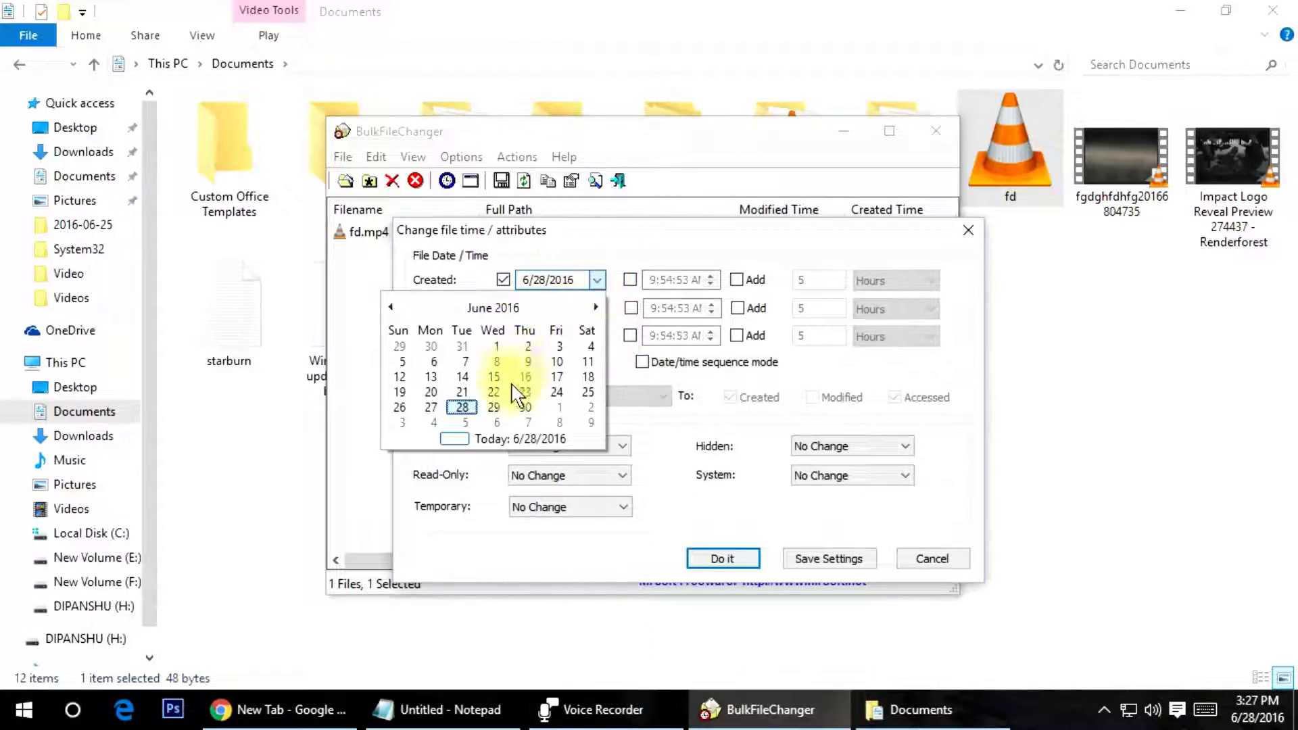
click(594, 307)
click(594, 307)
click(595, 307)
click(594, 307)
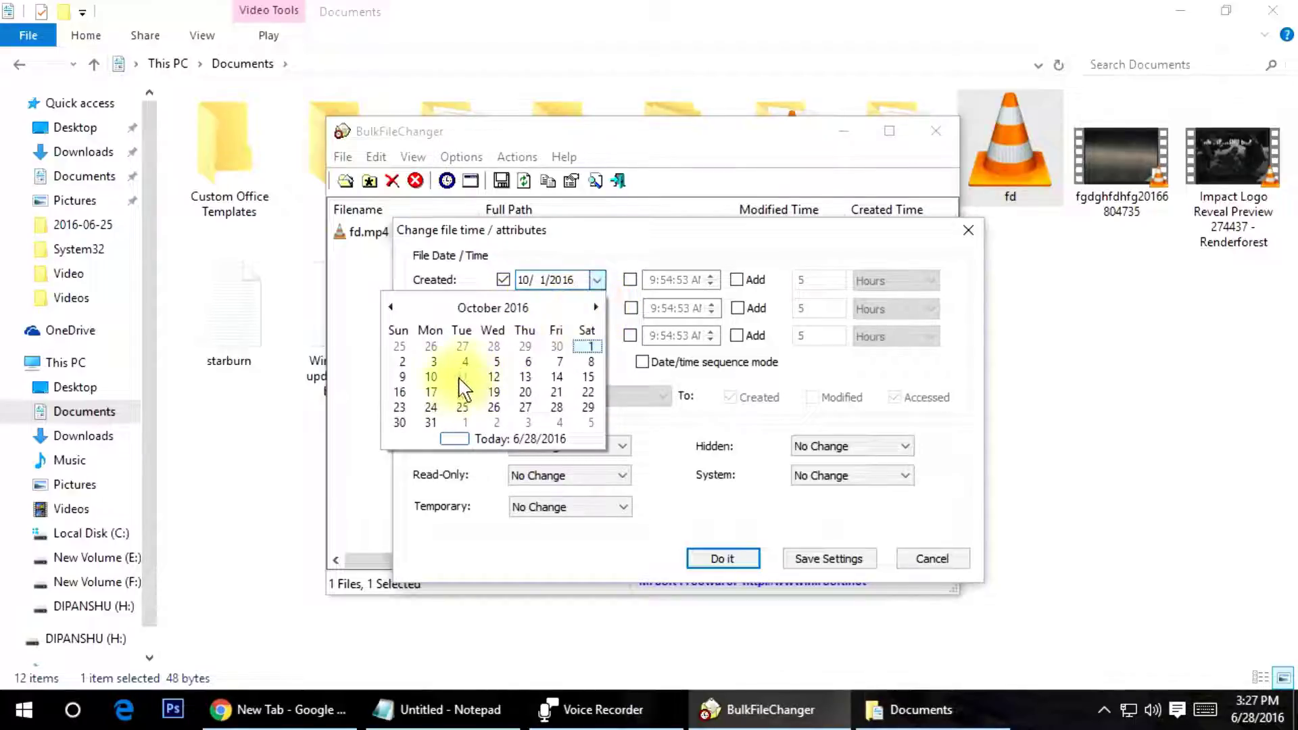
click(526, 392)
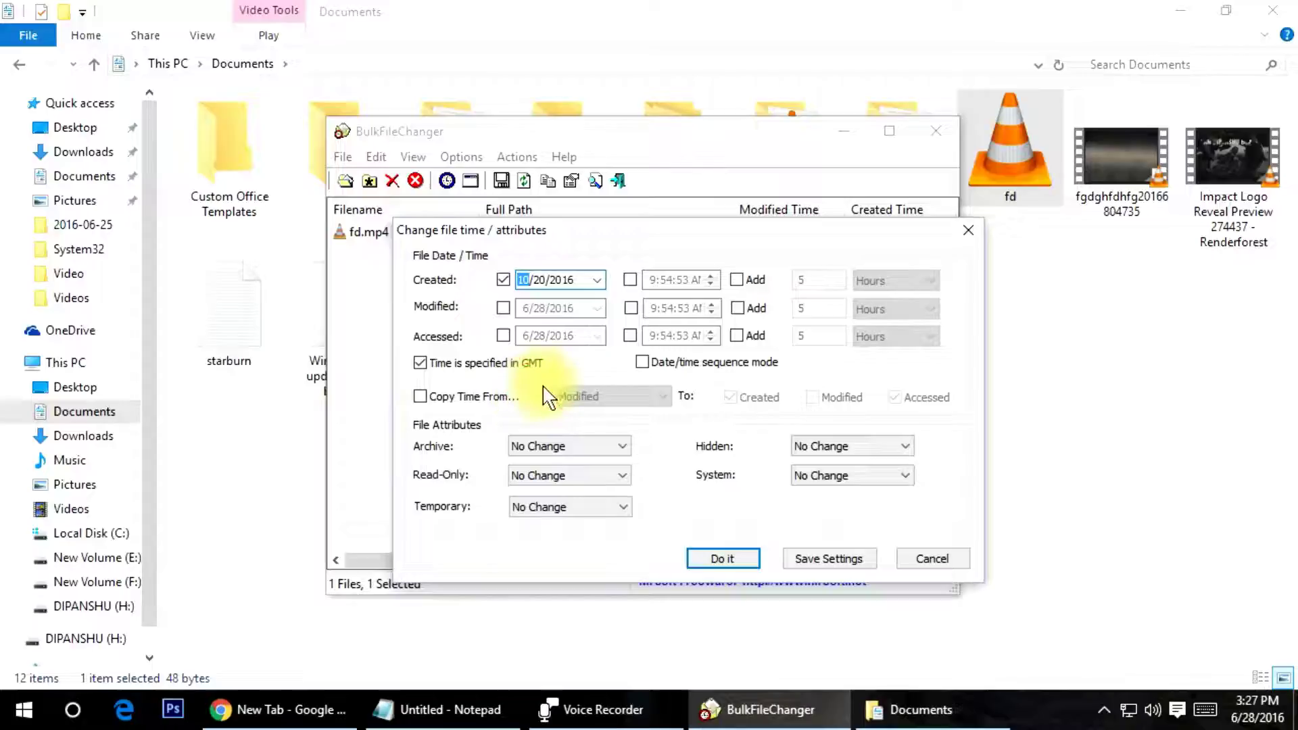
click(630, 280)
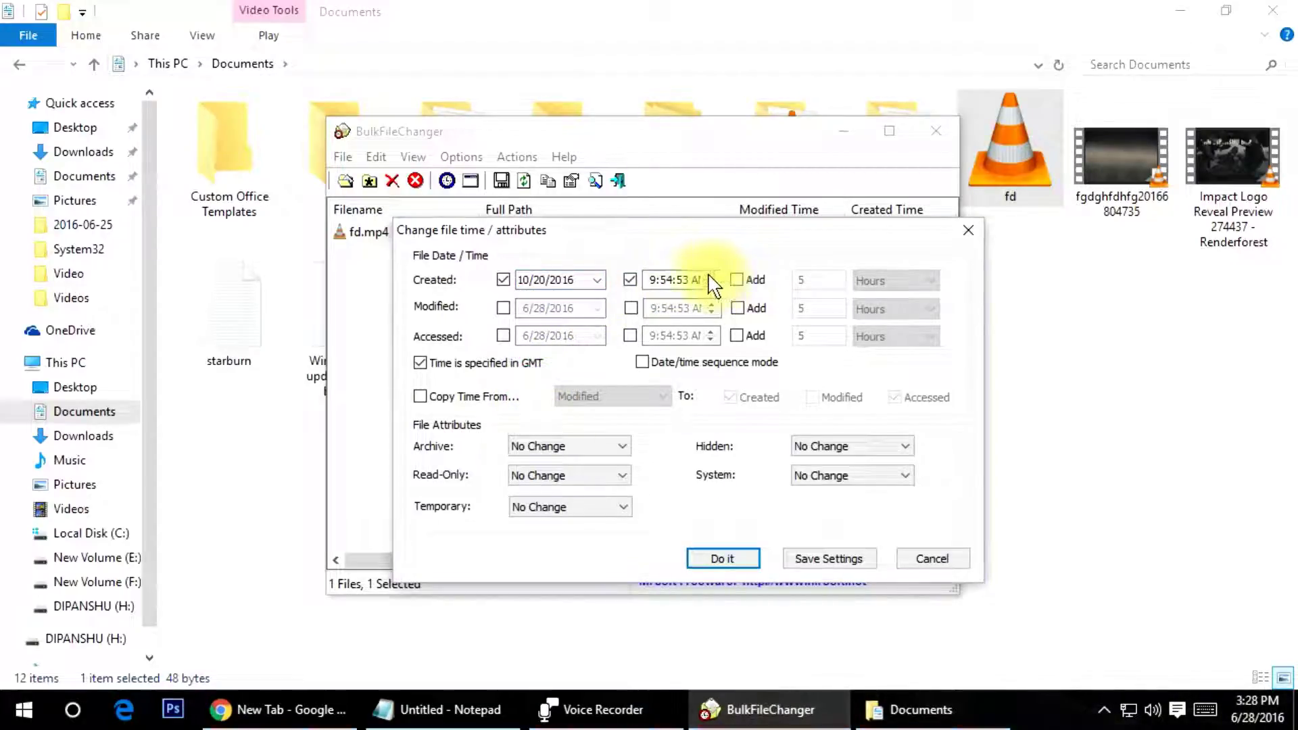
click(653, 279)
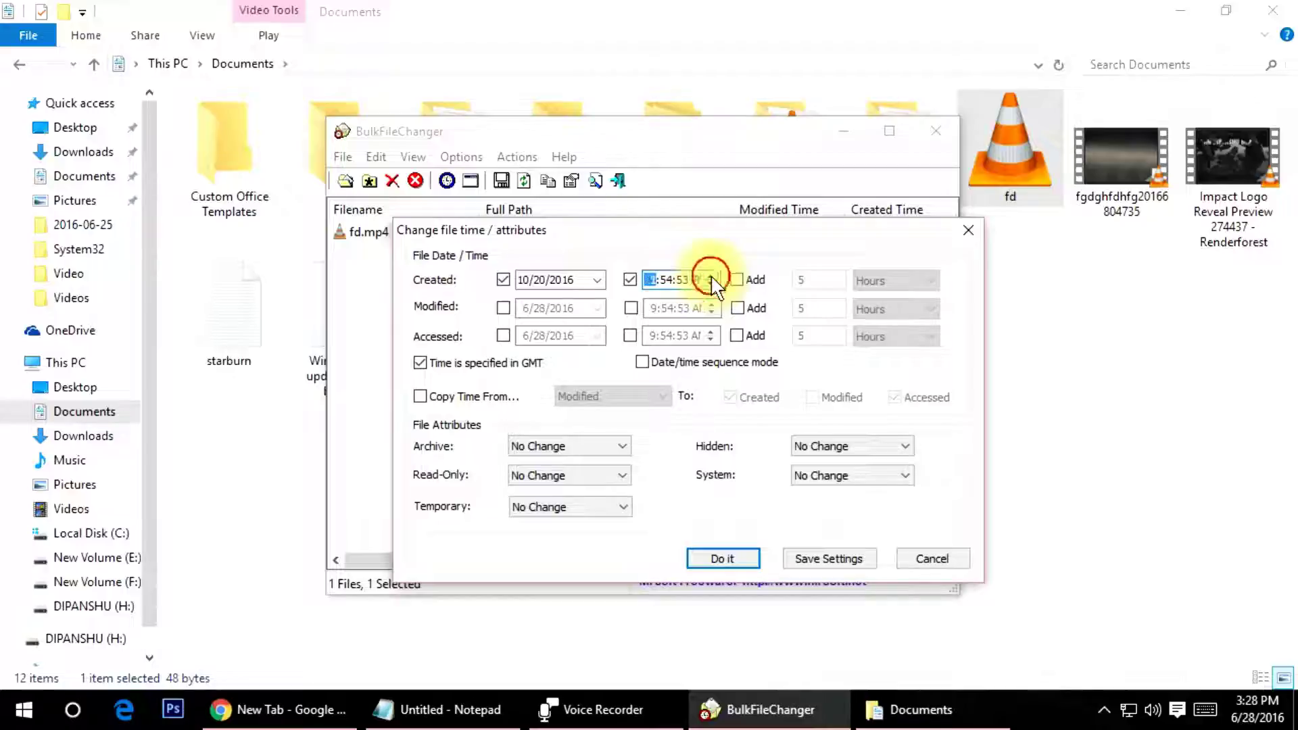
- Enable the modified date and time and set them to 11/16/2016 and 5:54:53 AM
click(503, 308)
click(597, 308)
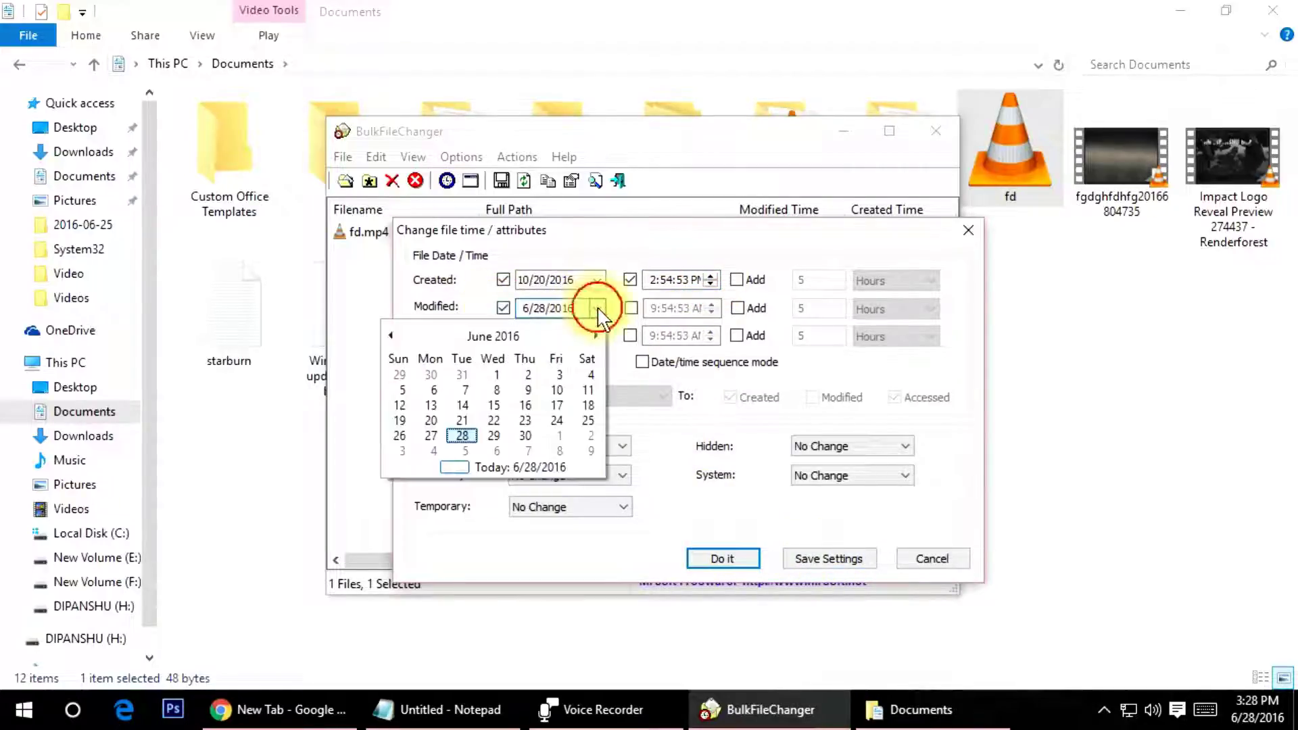
click(596, 336)
click(596, 336)
click(596, 336)
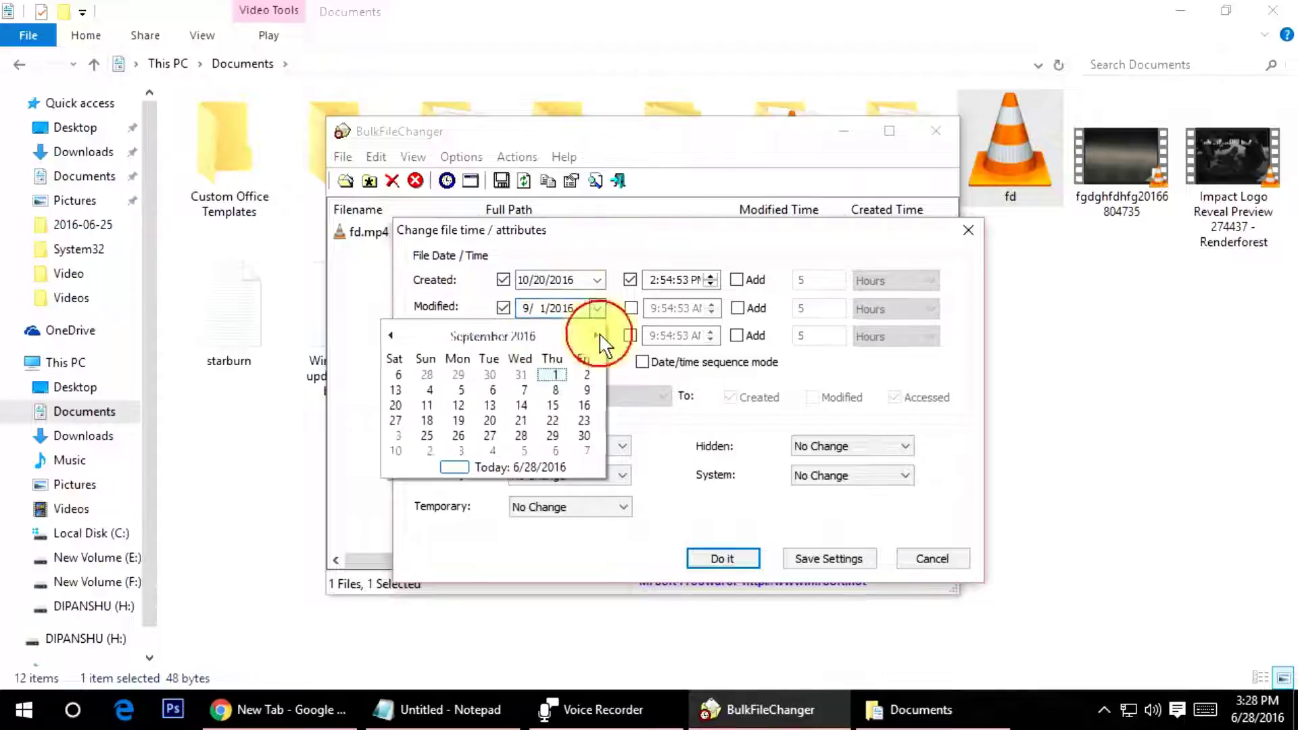
click(596, 336)
click(596, 336)
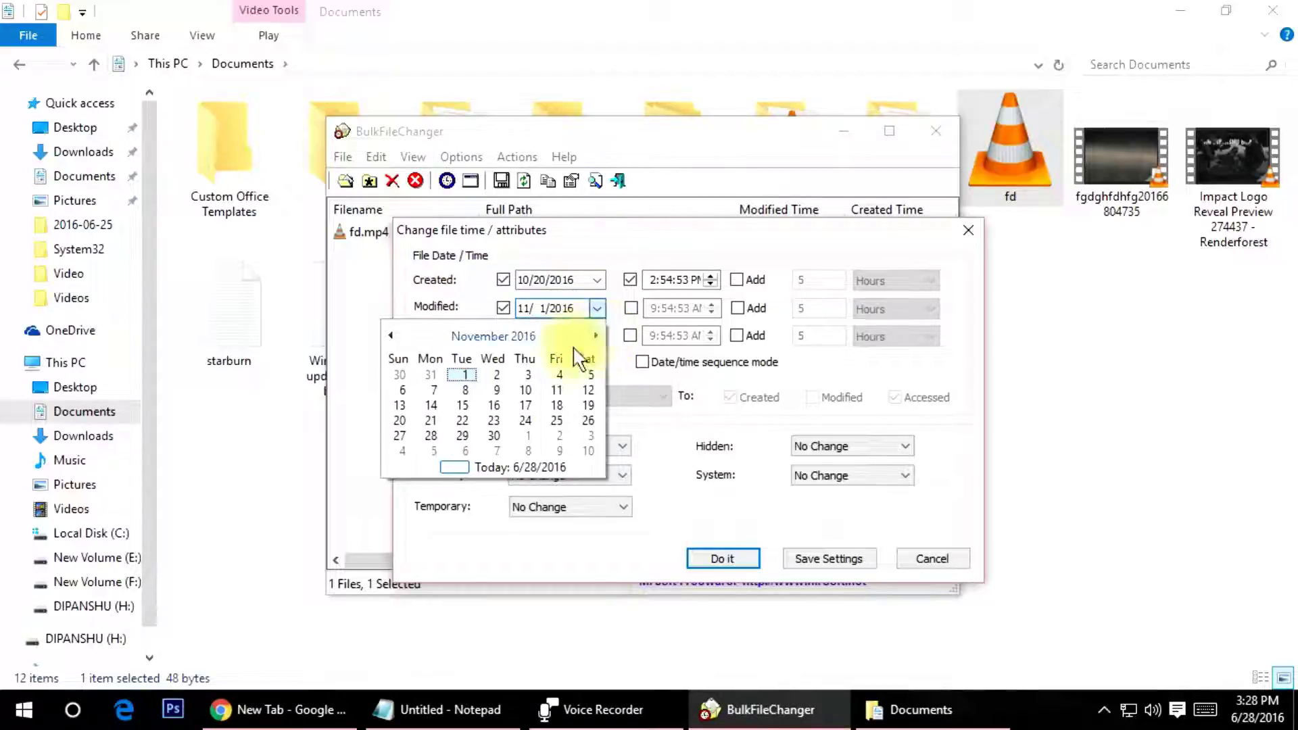
click(494, 405)
click(632, 309)
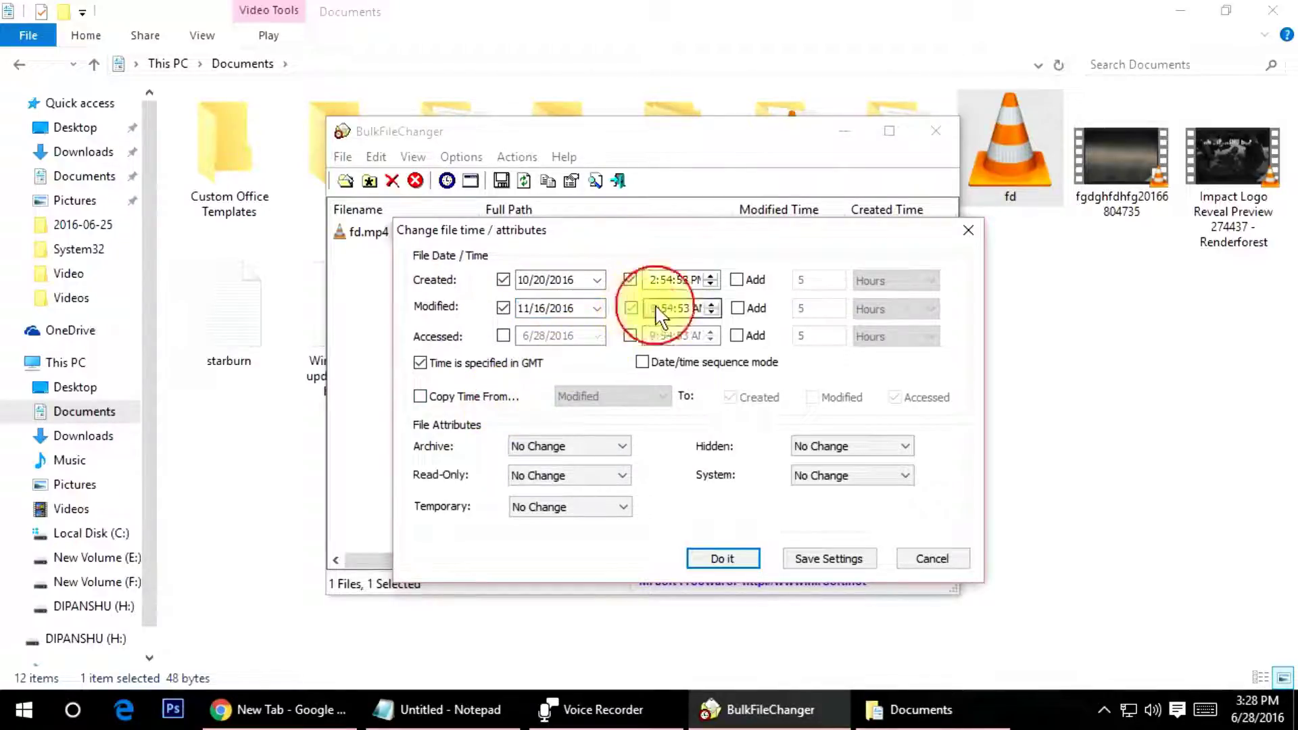
click(651, 309)
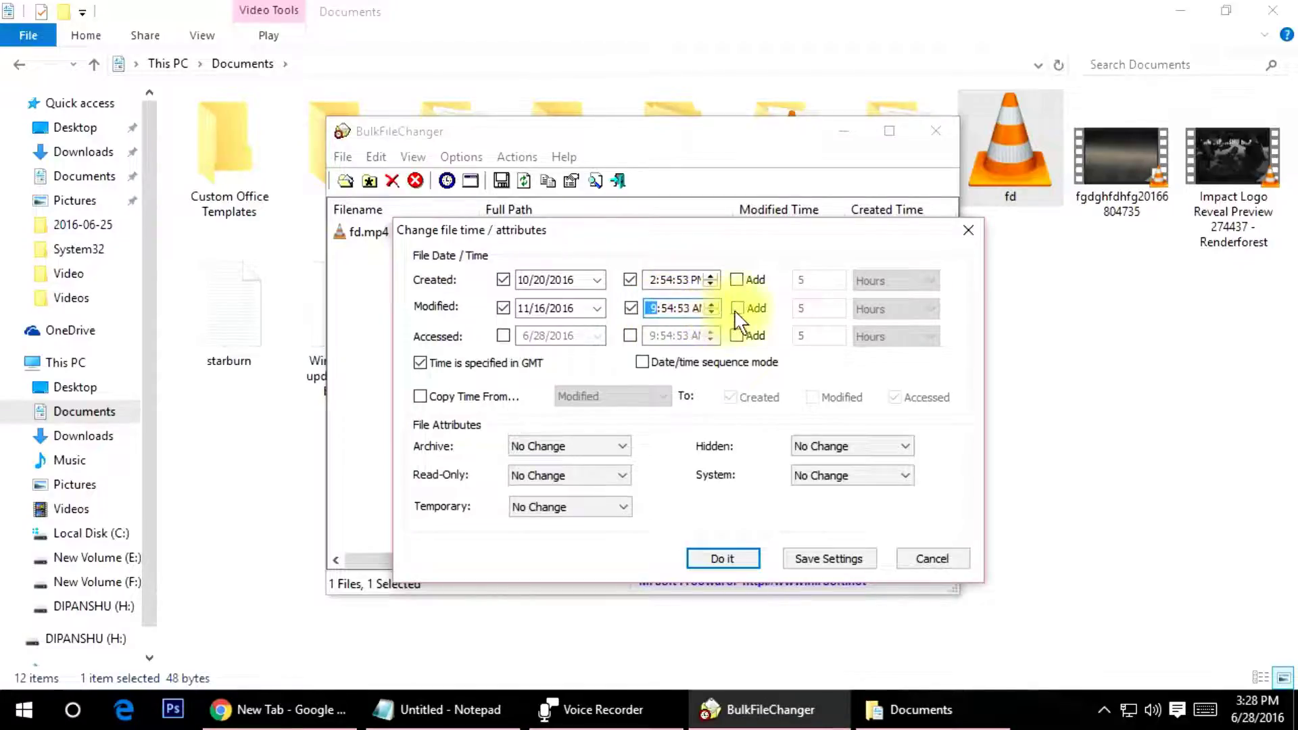
click(711, 311)
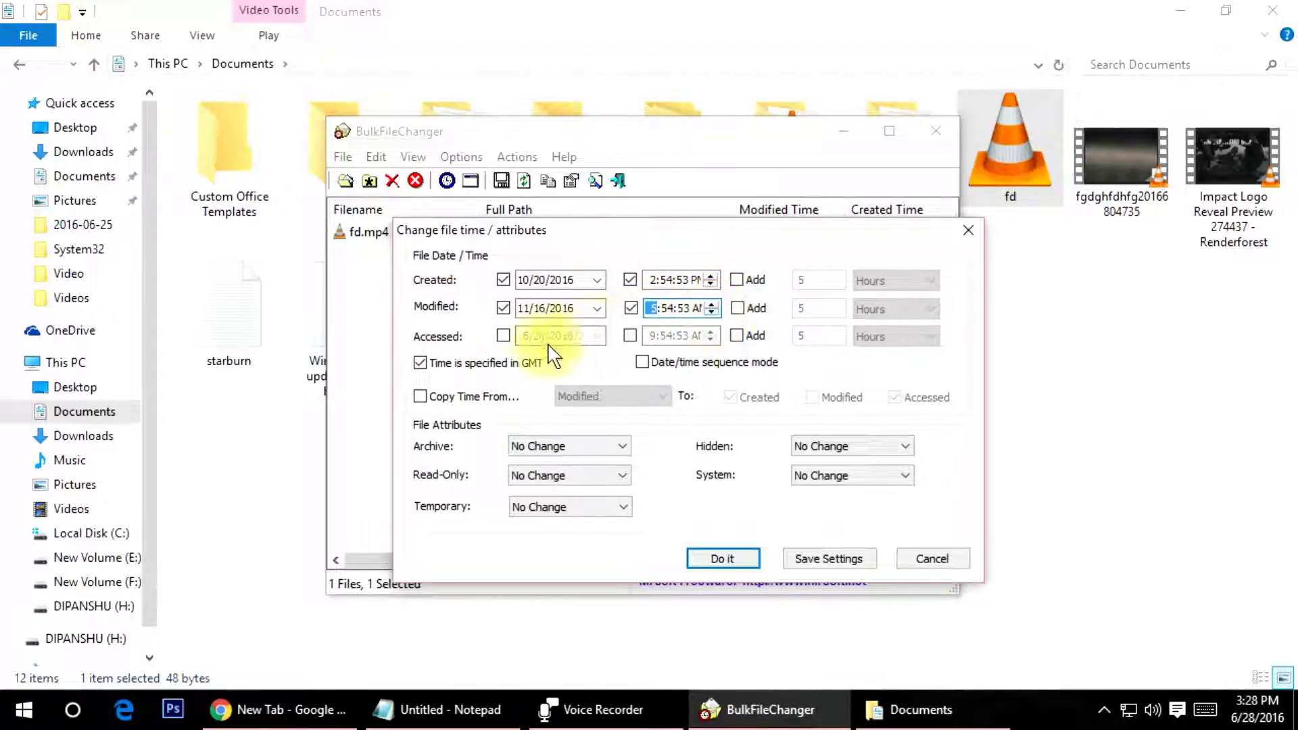
- Enable the accessed date and set it to 6/4/2016
click(503, 336)
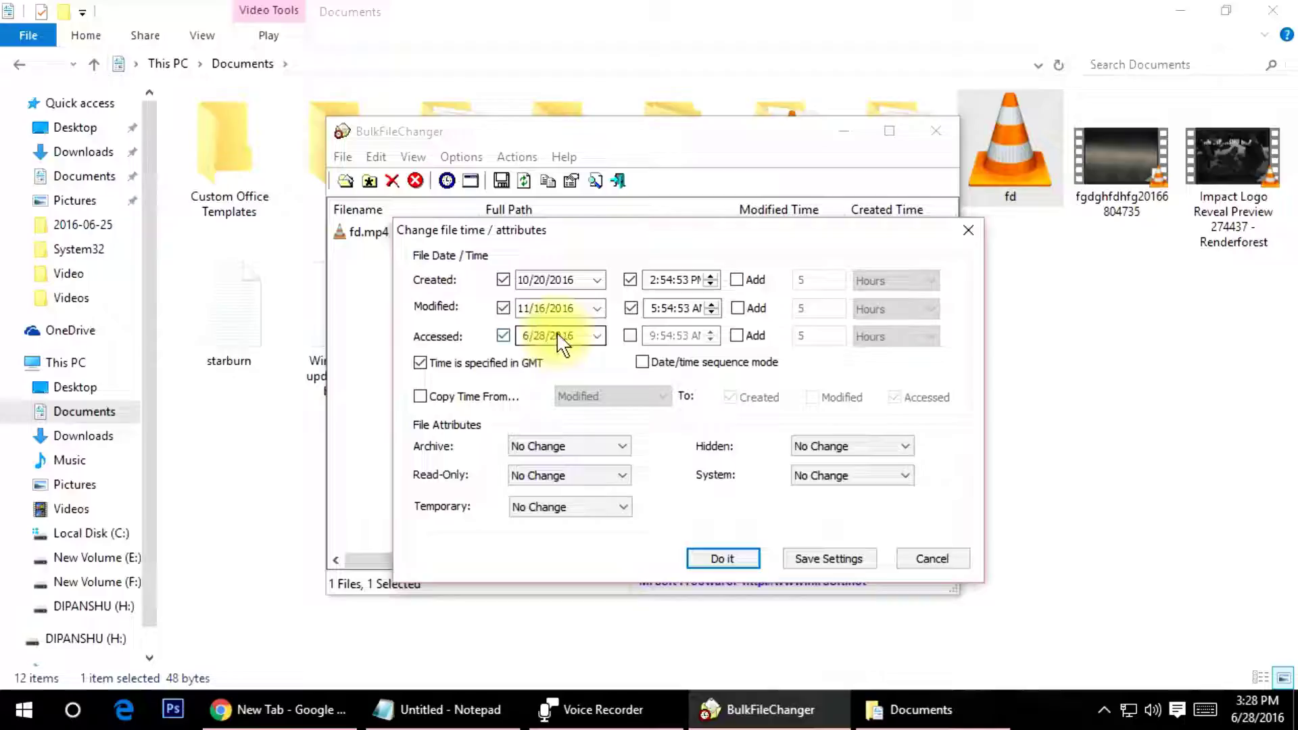
click(597, 336)
click(591, 403)
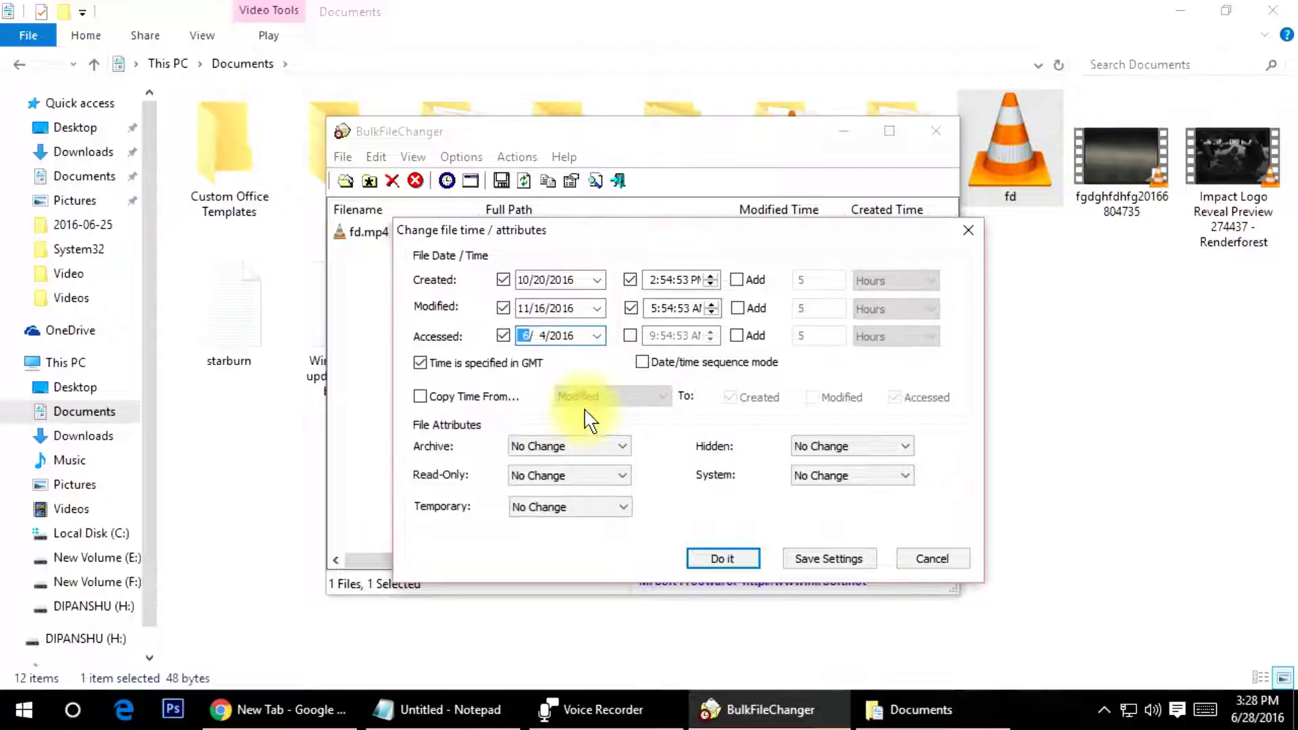
- Enable the accessed time and set it to 9:41:53 AM, apply the date changes to fd.mp4, and close BulkFileChanger
click(523, 338)
click(630, 336)
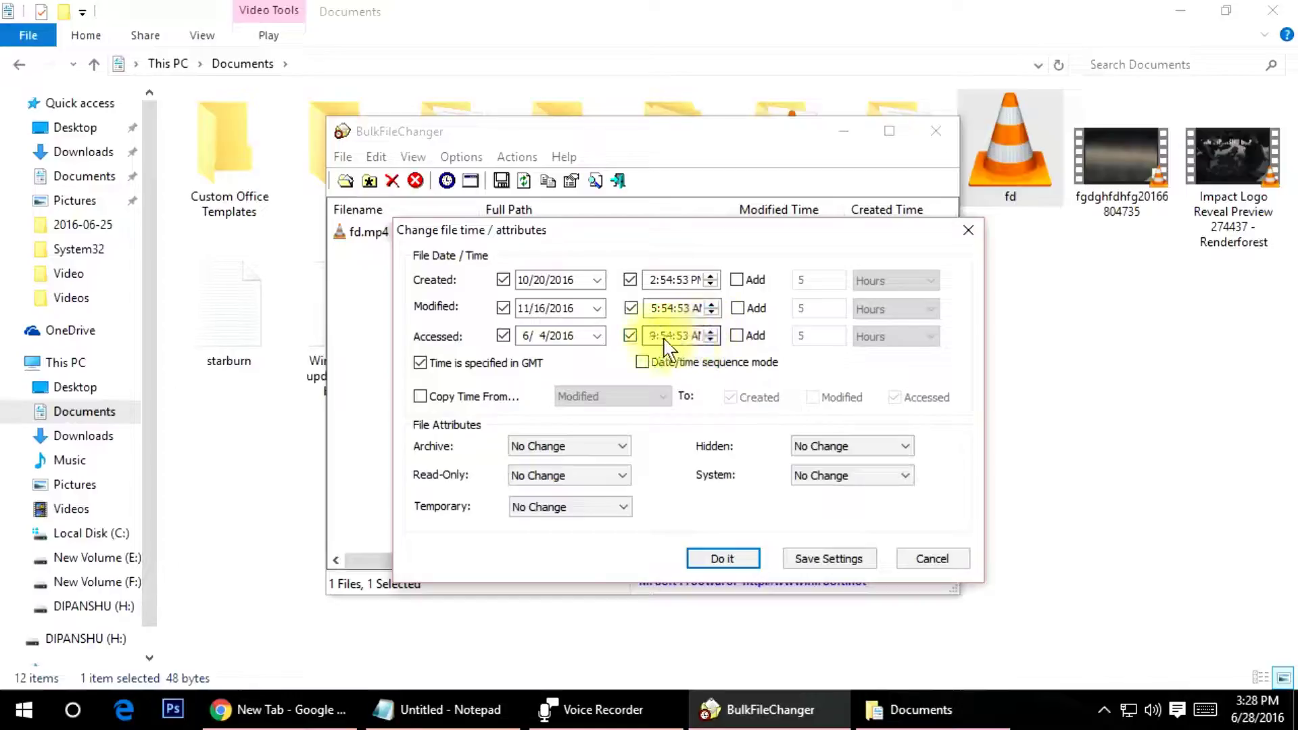
click(665, 336)
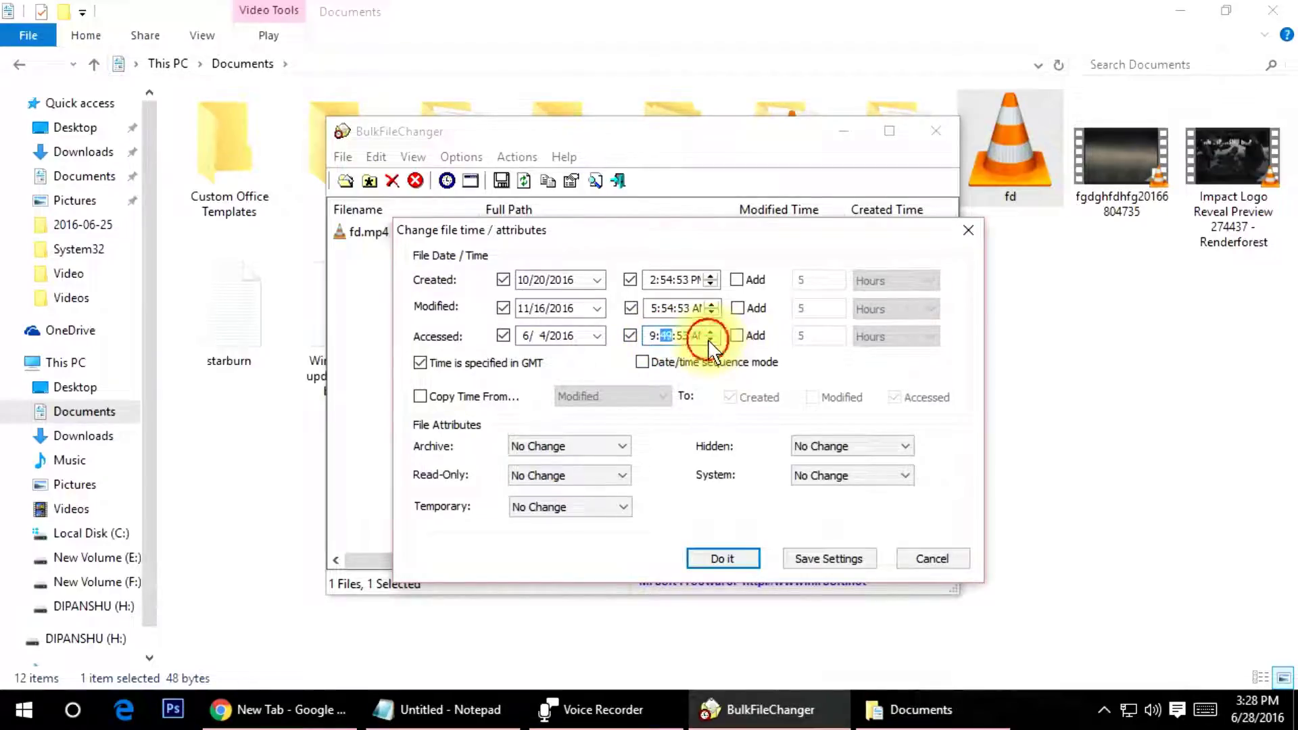
click(710, 340)
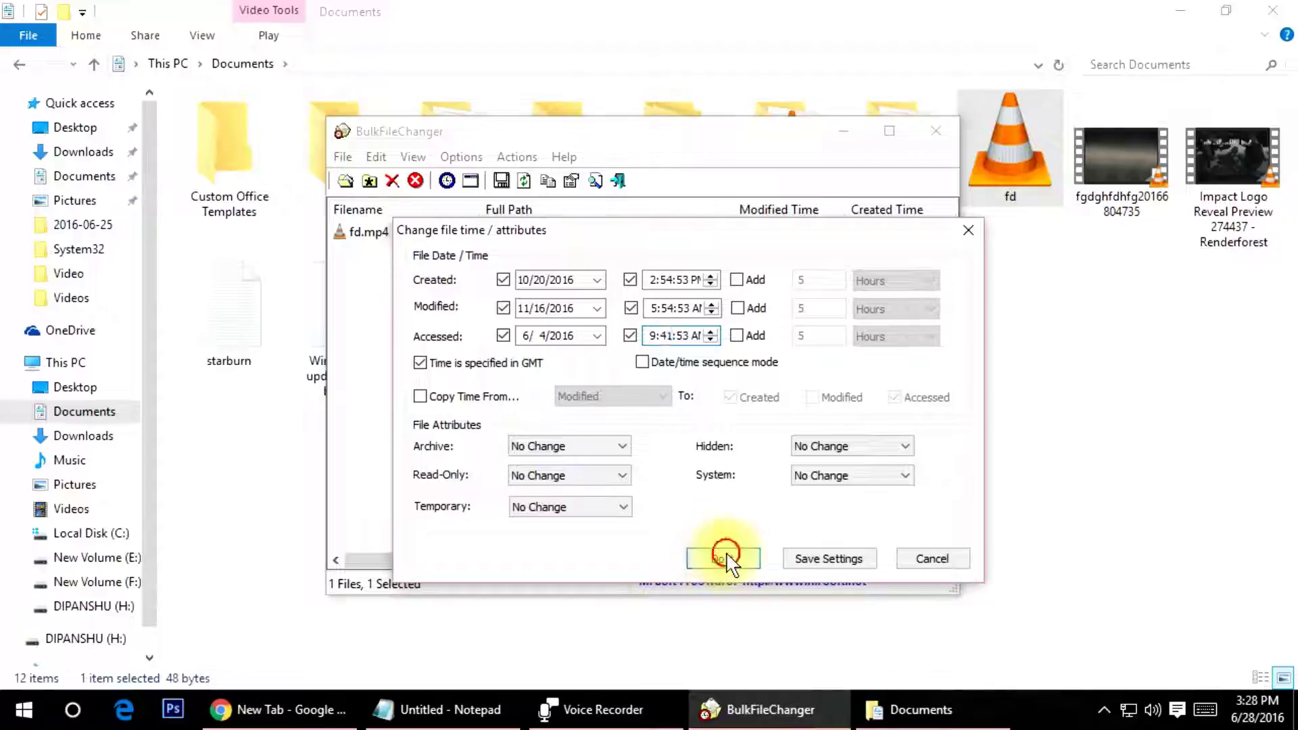
click(723, 558)
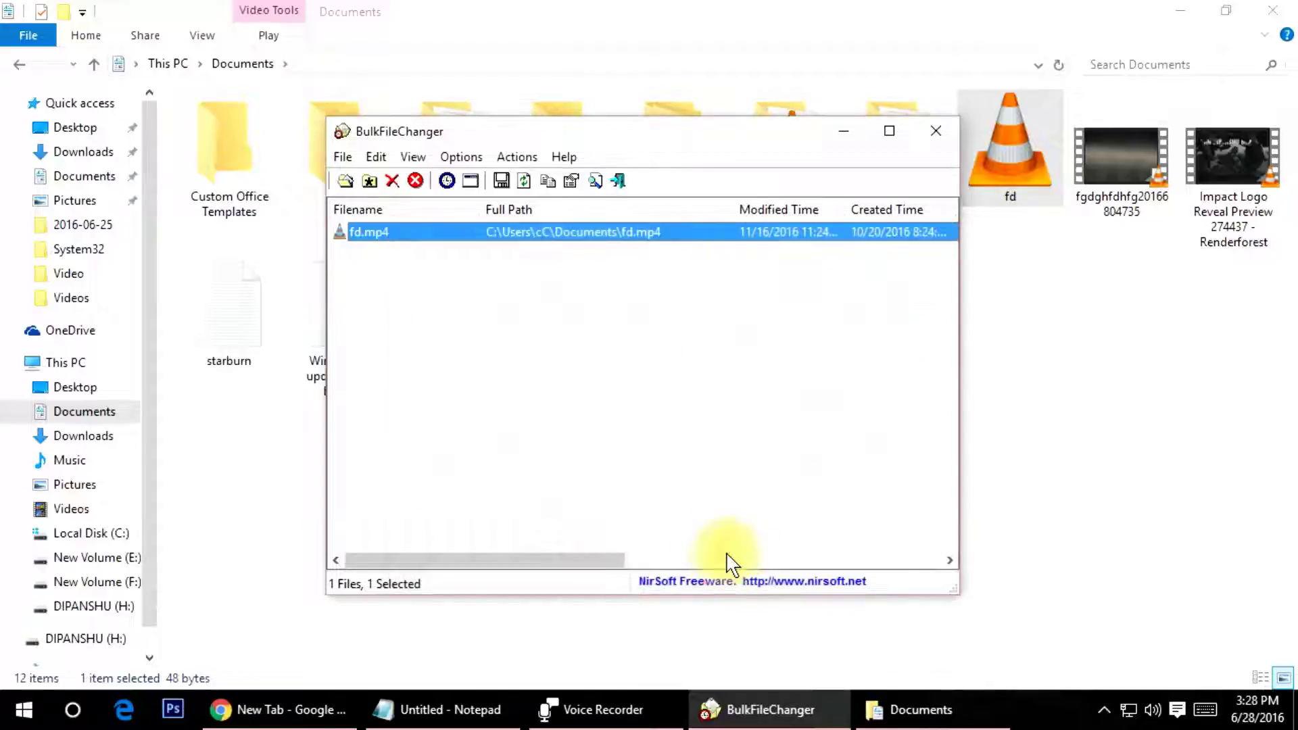
click(925, 136)
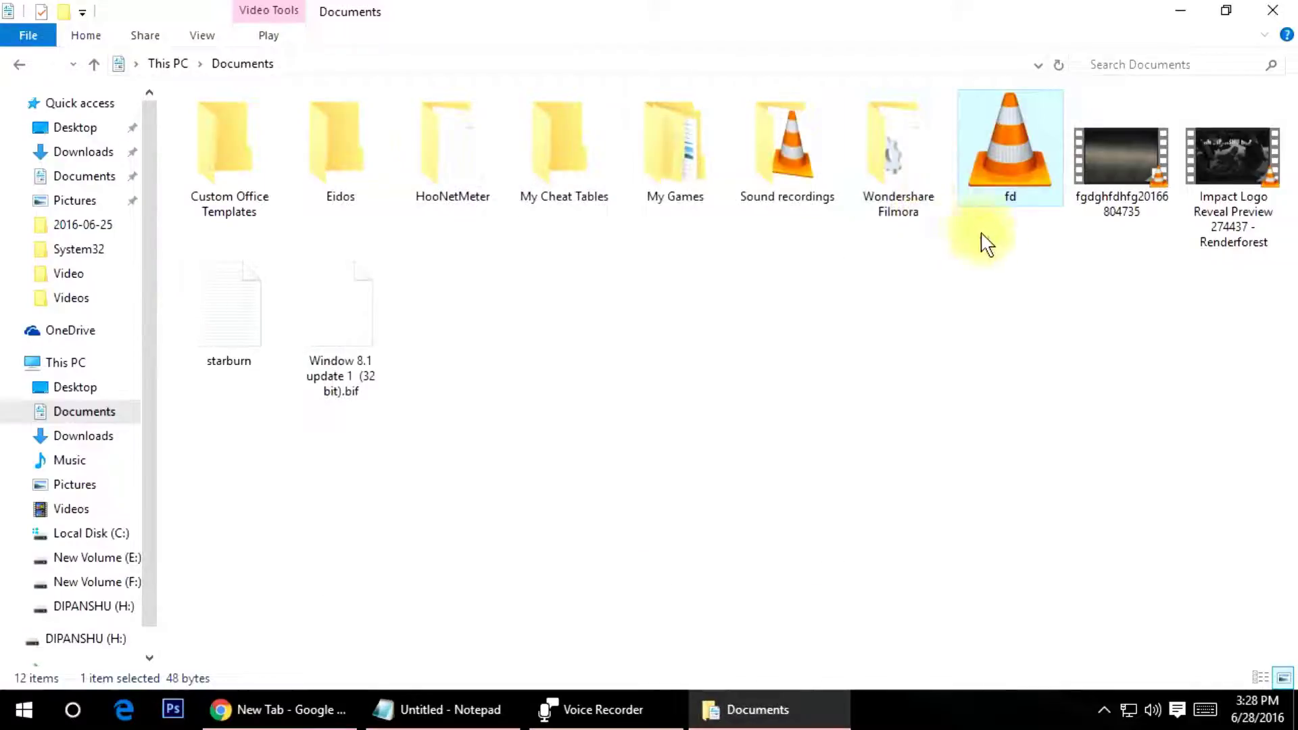
- Check the created, modified and accessed dates in the properties of the fd file, and close the properties
right_click(1016, 192)
click(1058, 631)
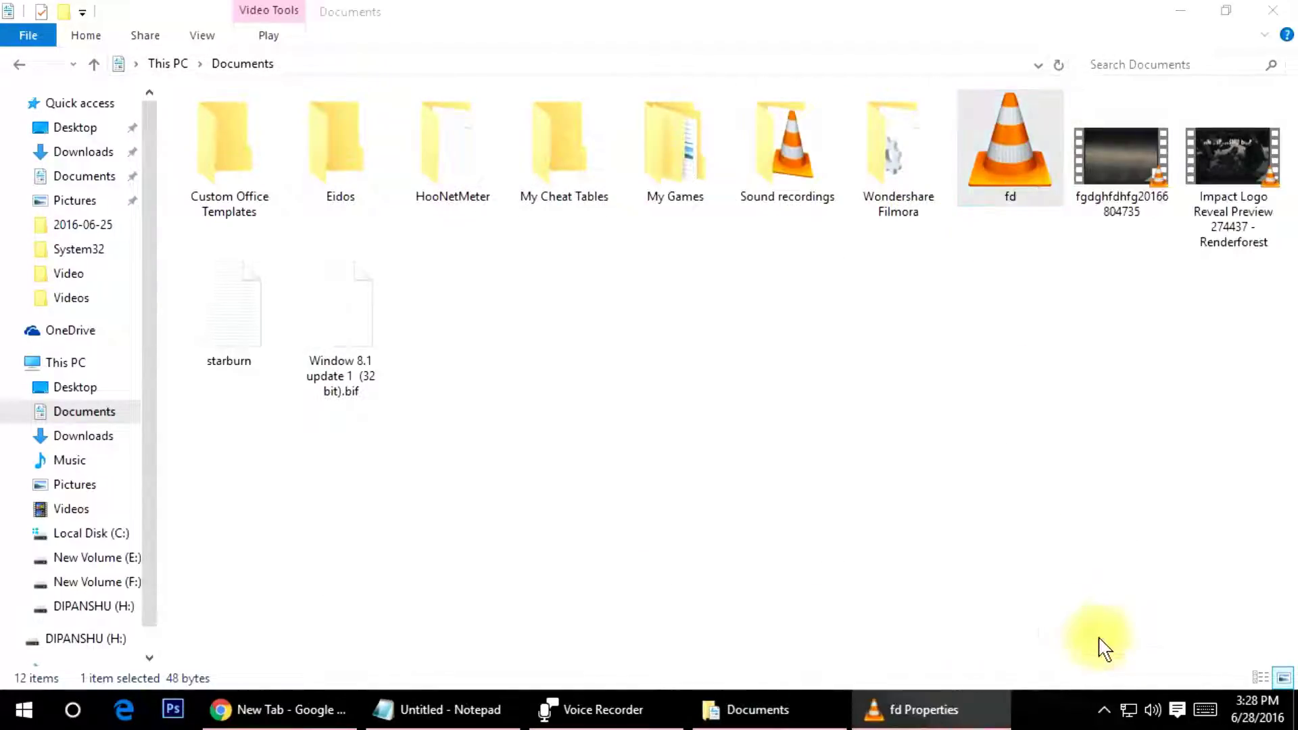
drag(1075, 179, 589, 147)
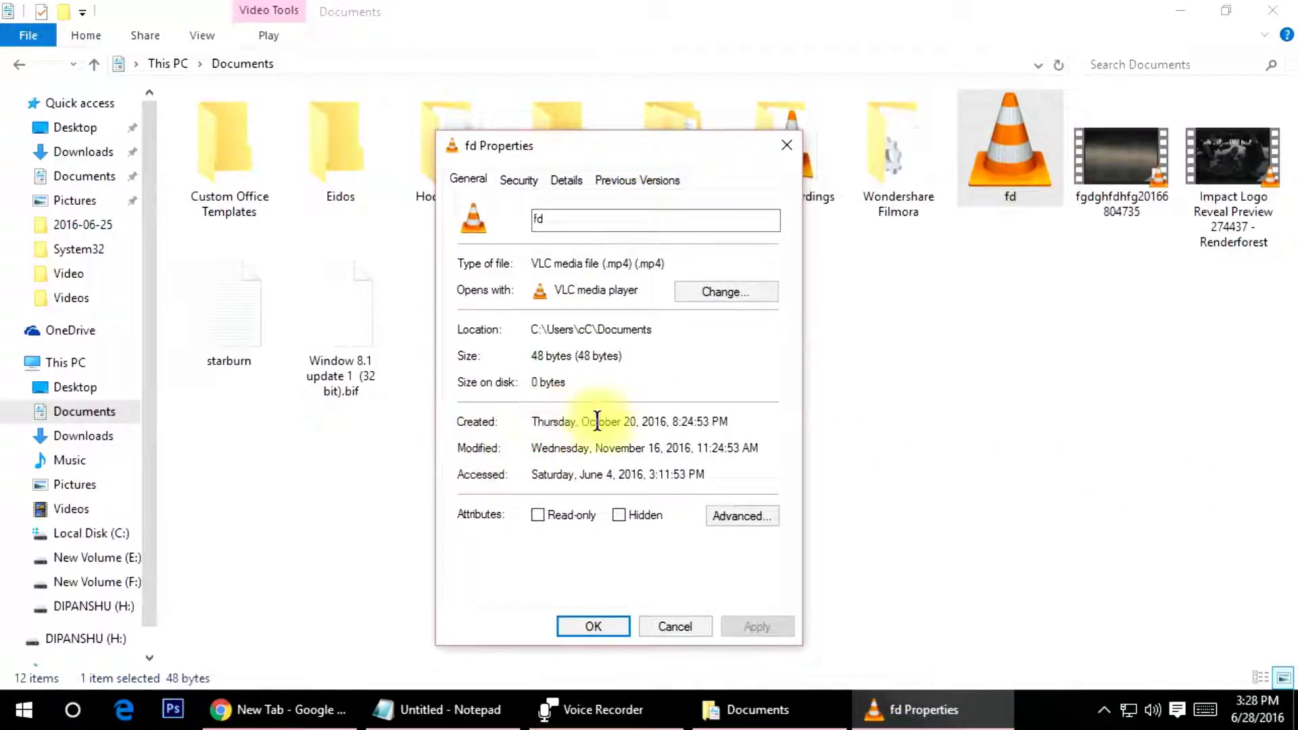
drag(532, 421, 702, 421)
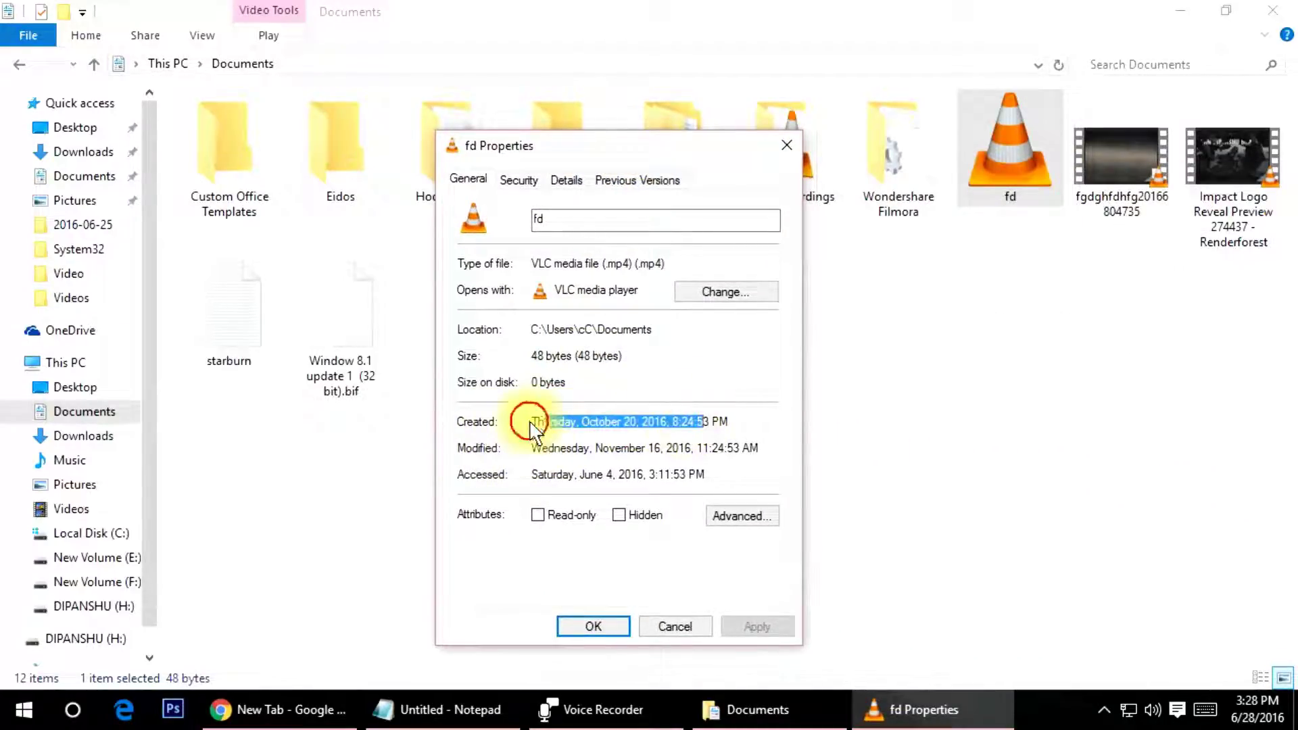
drag(531, 421, 756, 447)
click(740, 446)
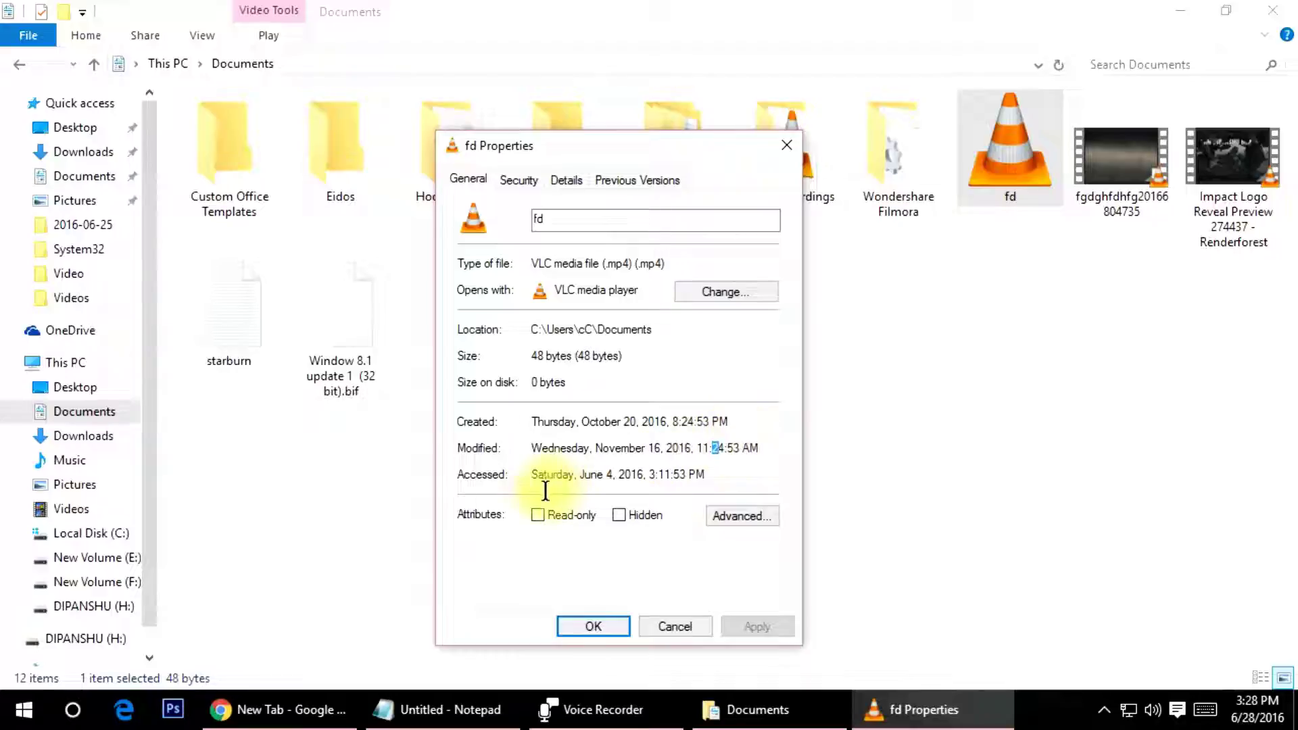
drag(532, 475, 679, 475)
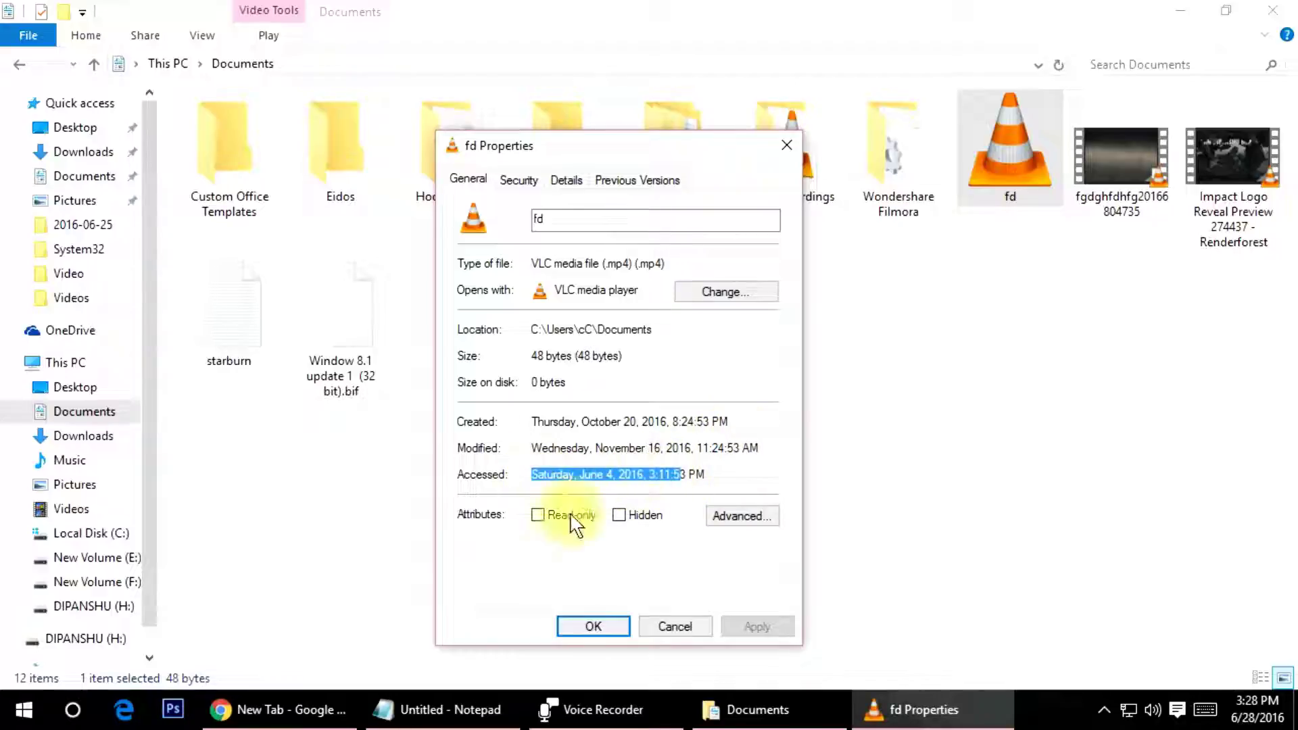
click(593, 626)
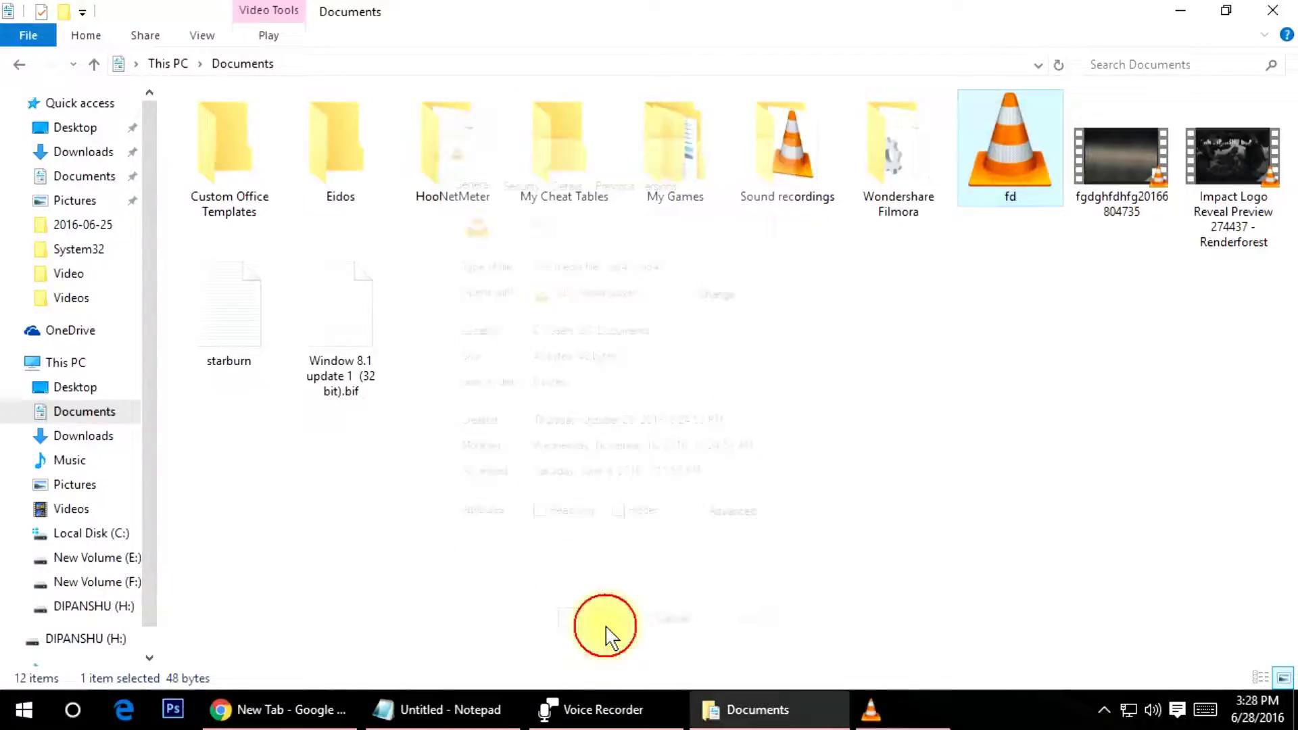
- Refresh the Documents folder and close its File Explorer window
right_click(816, 322)
right_click(779, 287)
right_click(823, 310)
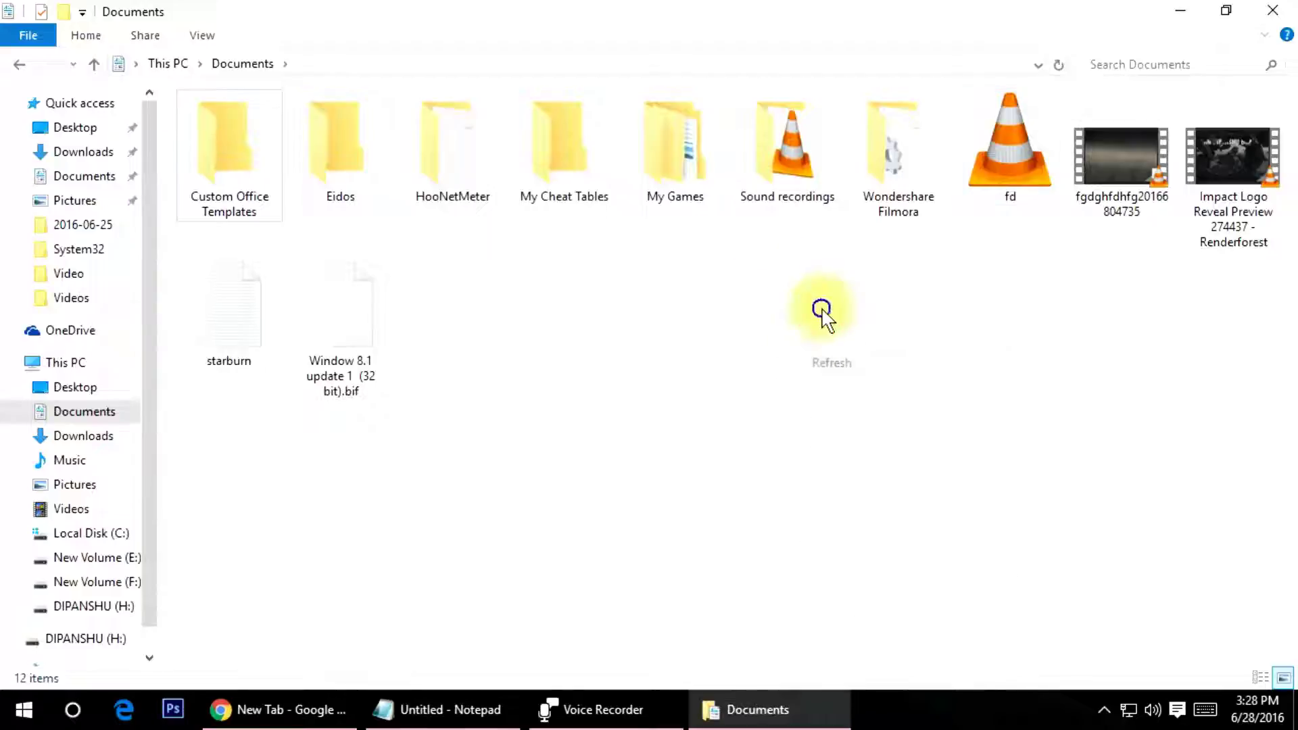
click(872, 390)
right_click(776, 302)
click(828, 383)
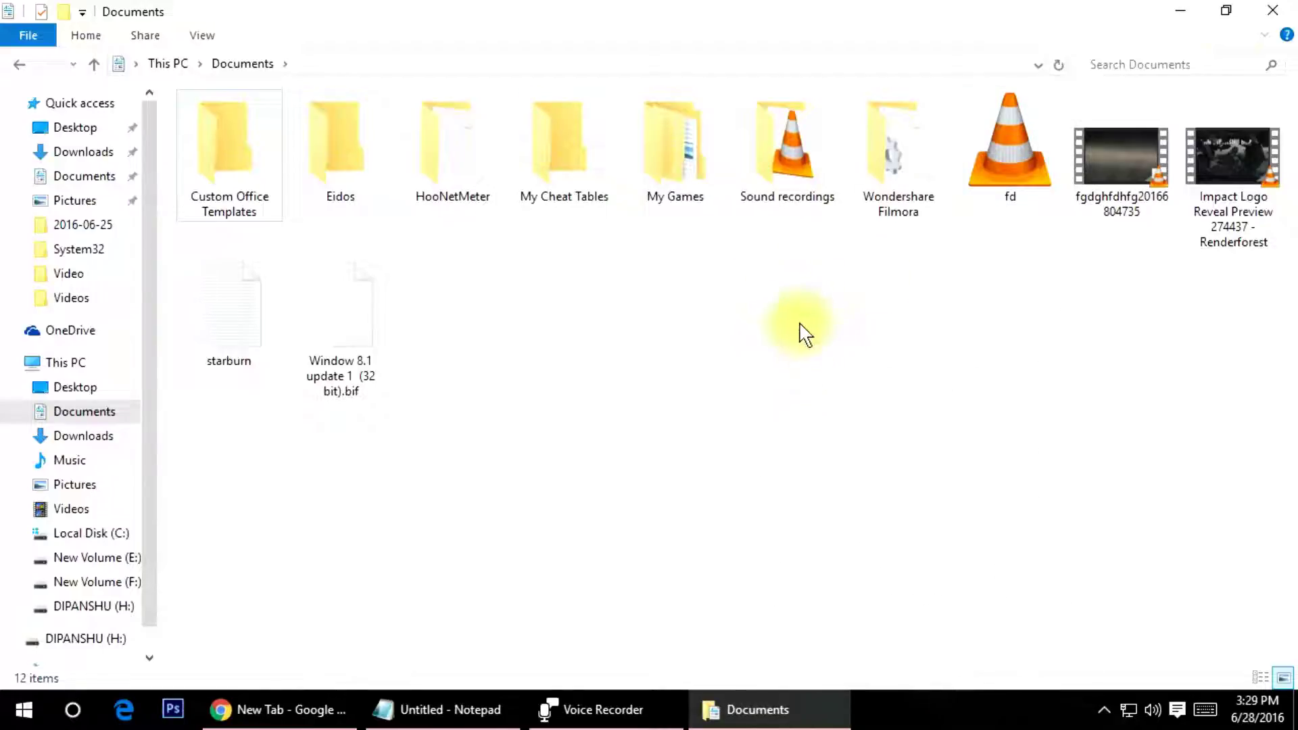
click(1272, 10)
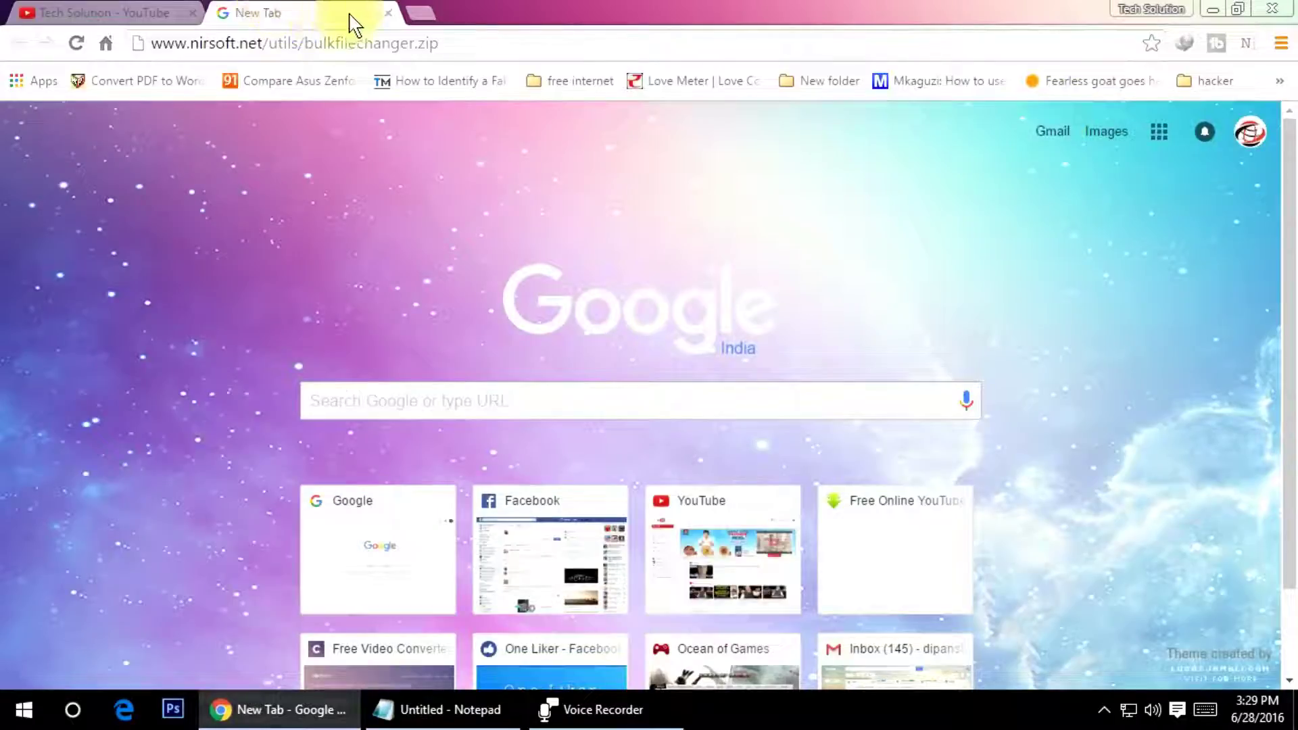
- Close the browser's New Tab page, minimize Chrome, and shift the Notepad window clear of the desktop icons
click(389, 13)
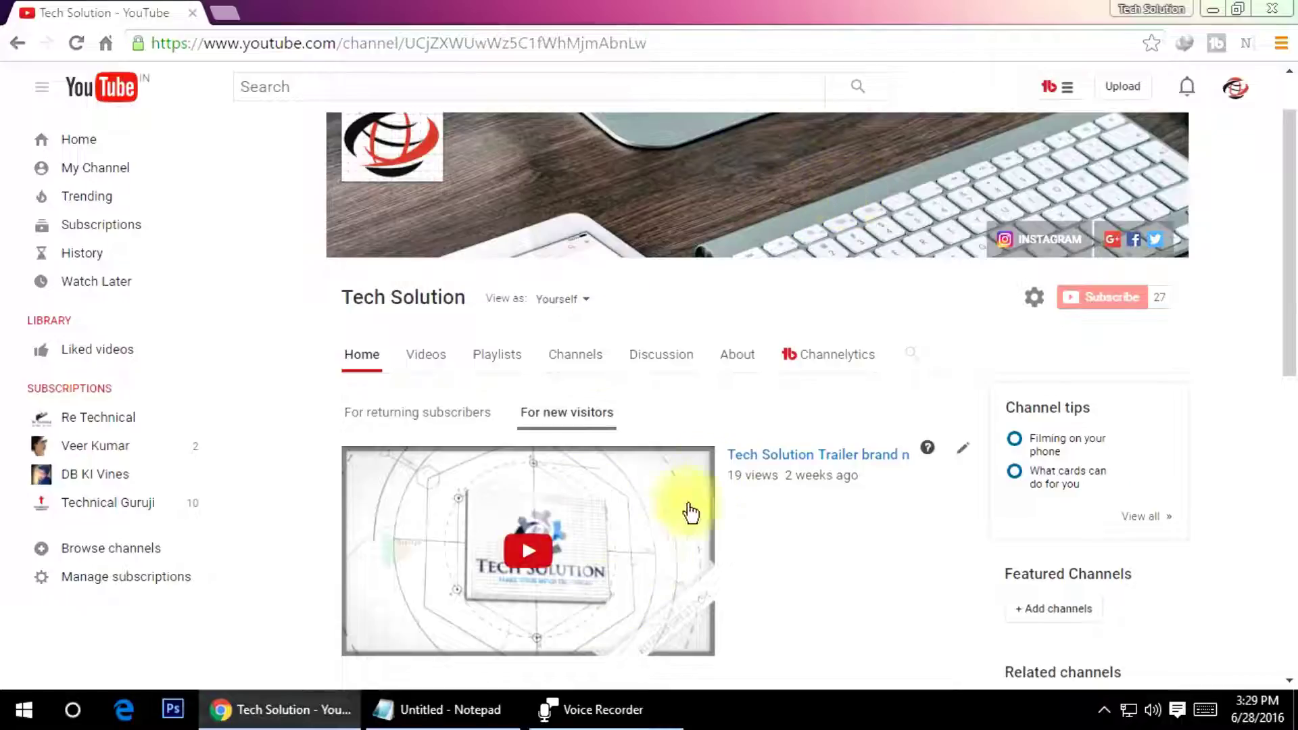
click(1207, 8)
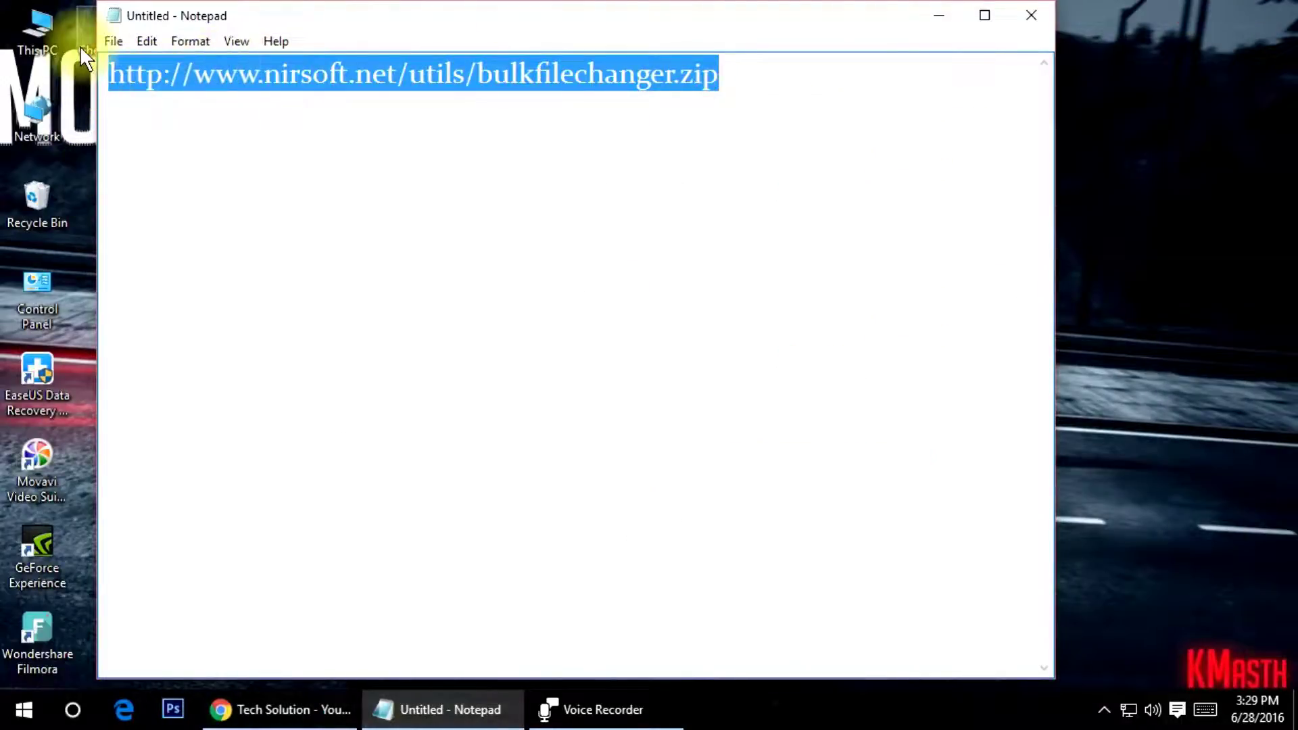
drag(183, 26, 298, 30)
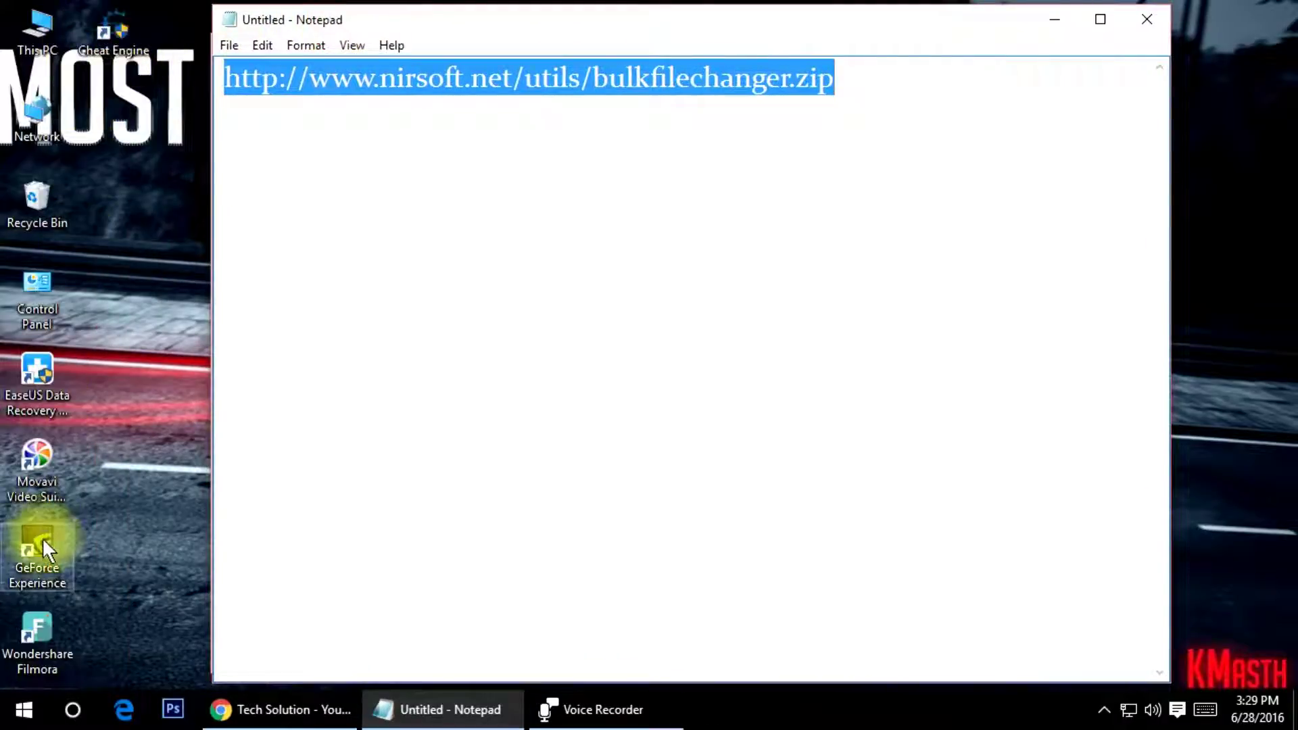
- Search Windows for "bul", open the bulkfilechanger.zip archive, and launch the BulkFileChanger application from it
click(23, 710)
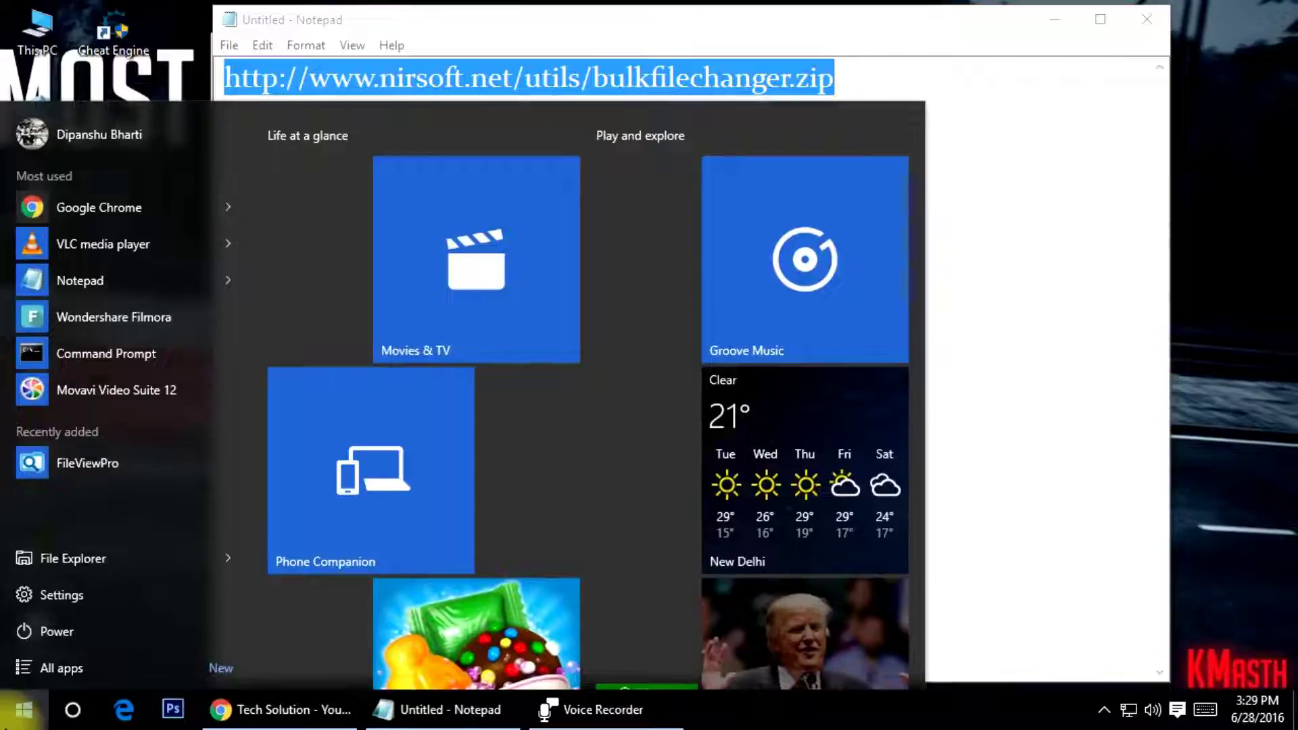
text(bul)
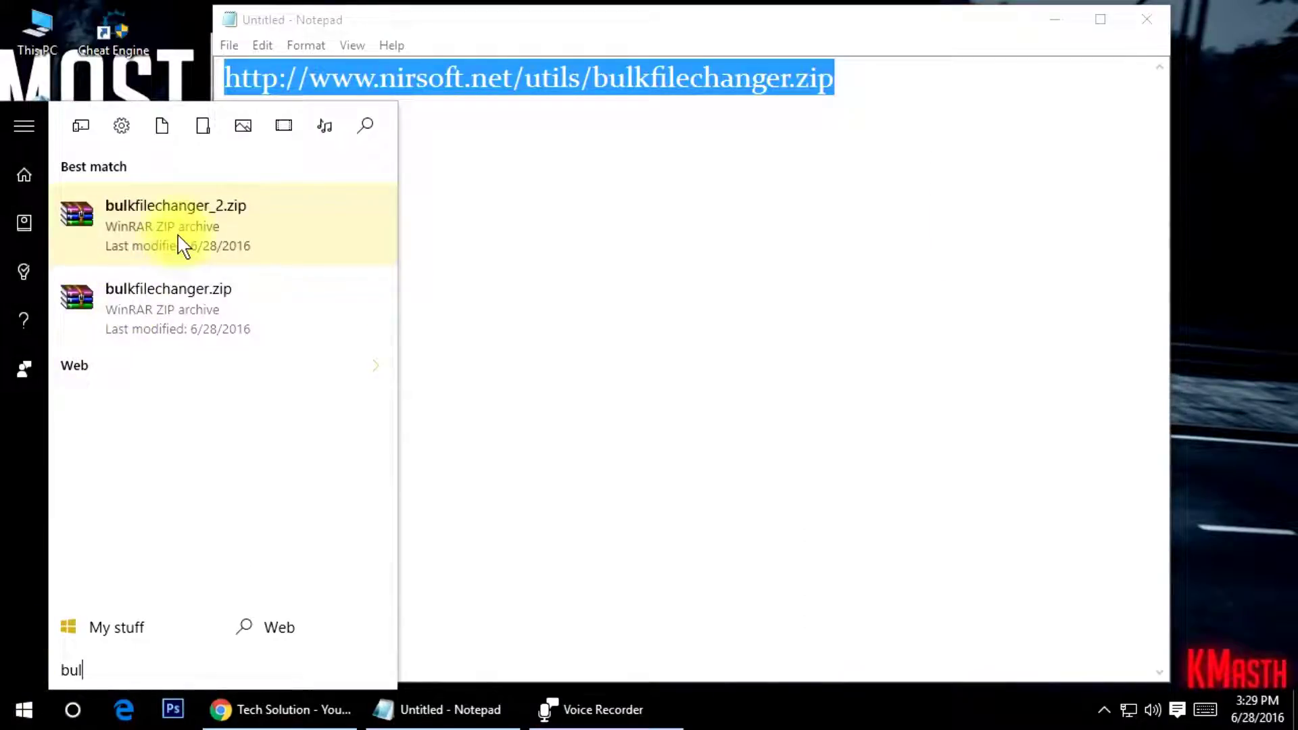
click(217, 311)
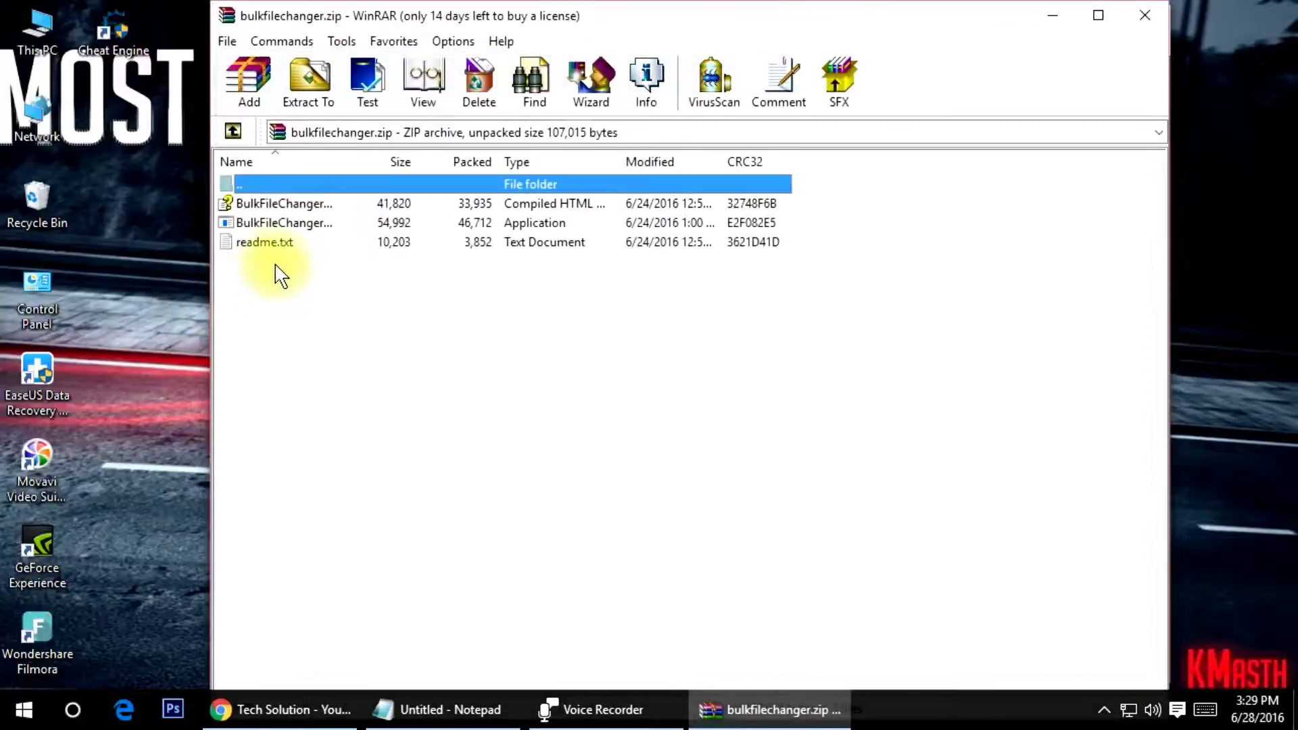
double_click(284, 222)
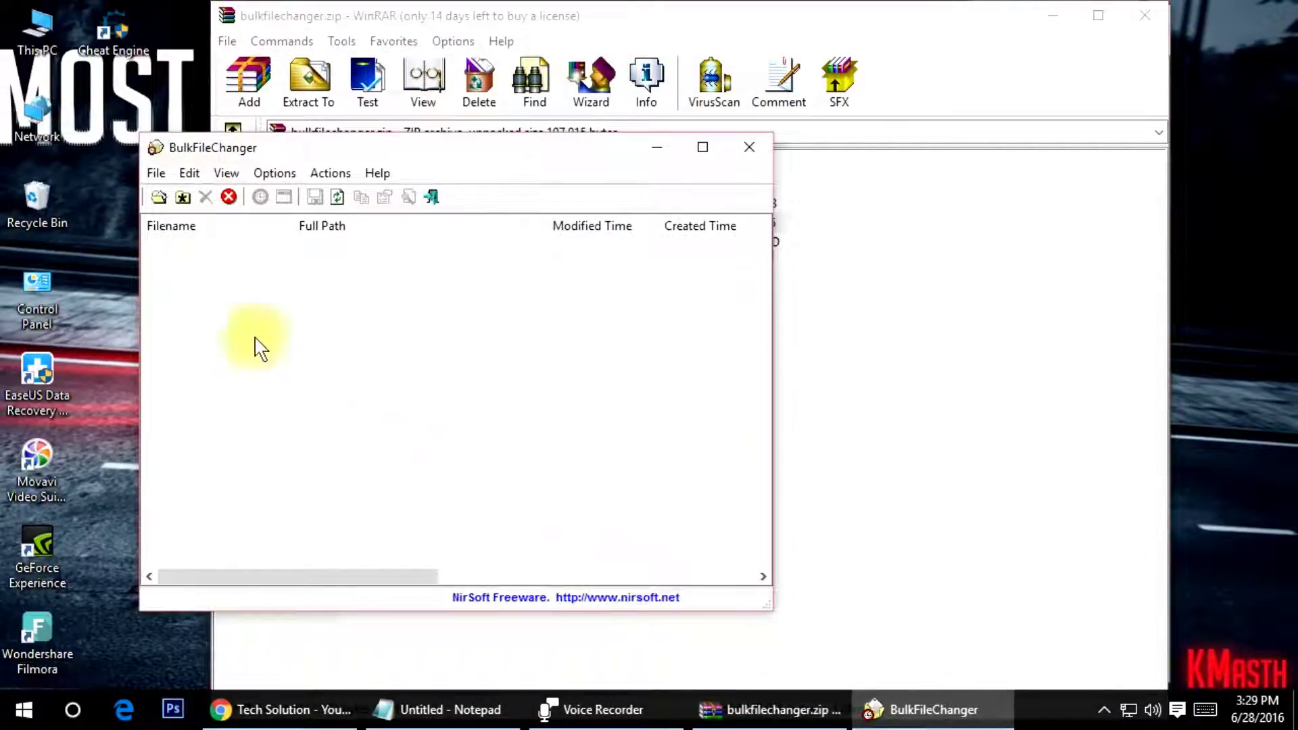
- Browse the Custom Office Templates folder for files to add, cancel, and view the Add by Wildcard options without adding anything
click(152, 174)
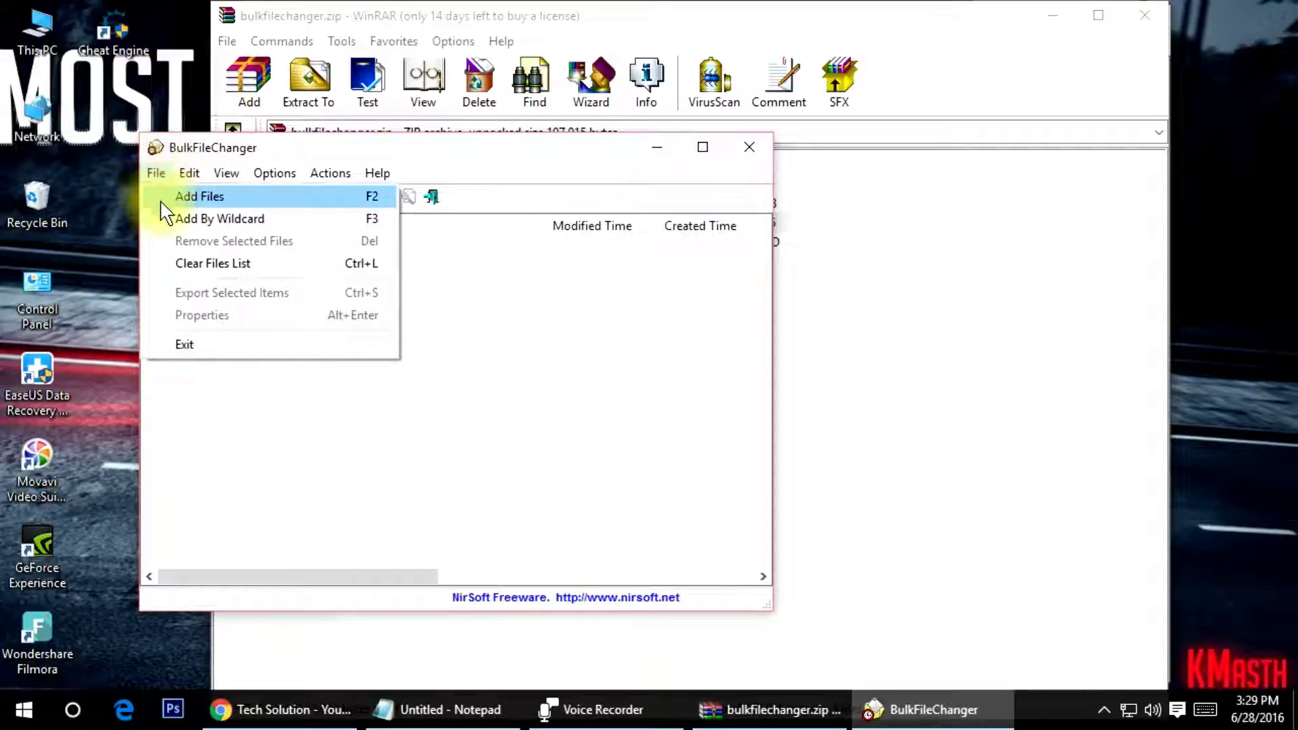
mouse_move(187, 177)
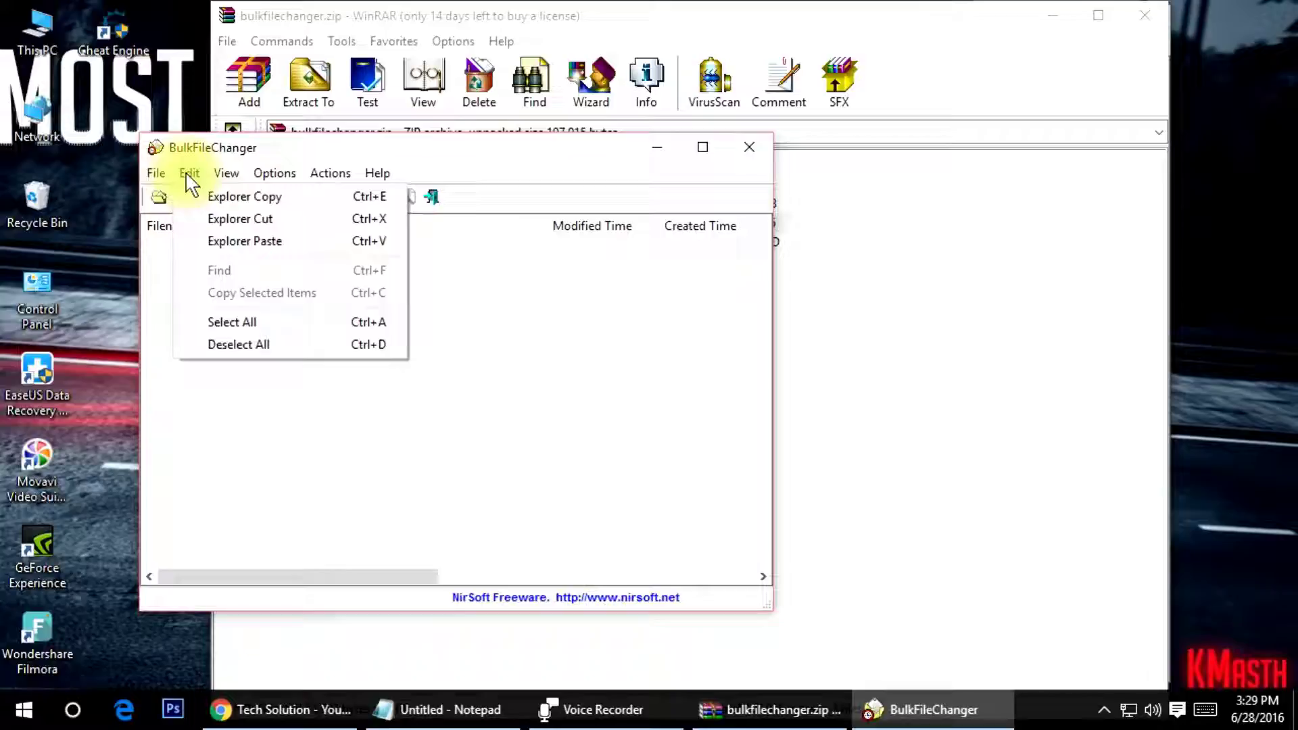
click(167, 197)
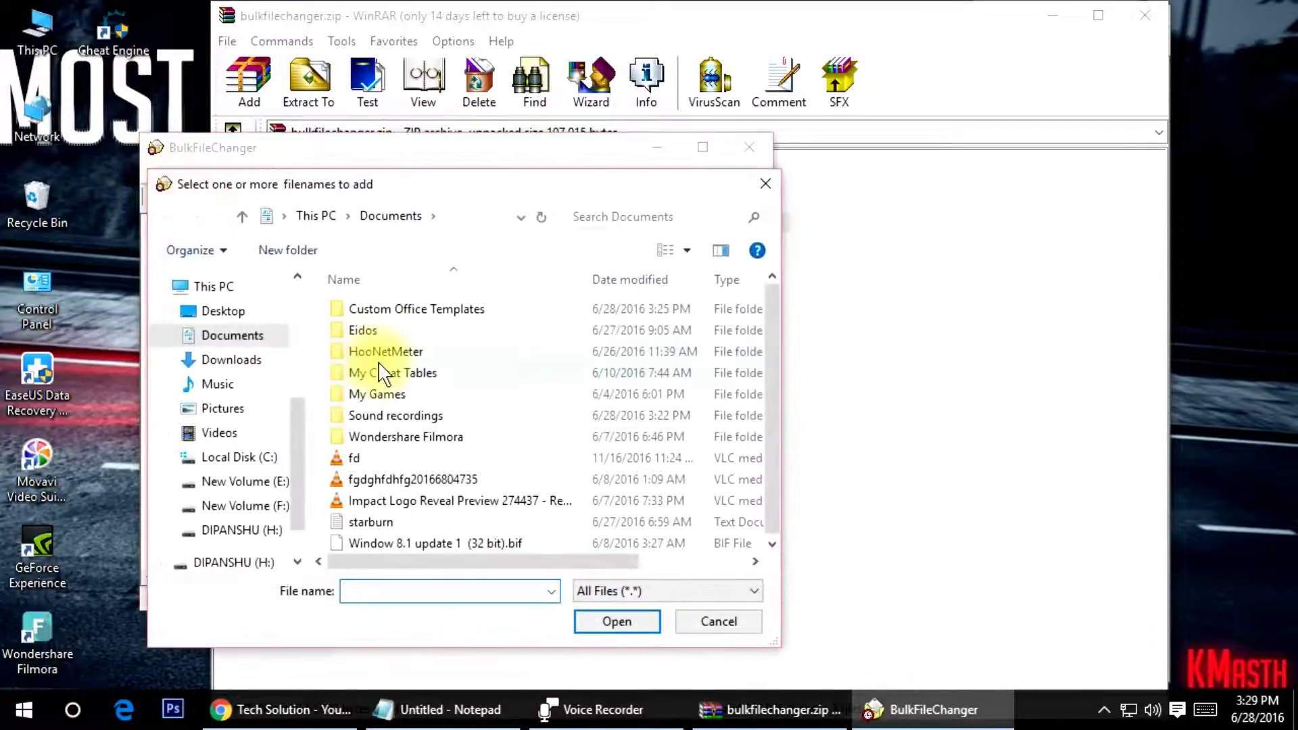
right_click(384, 309)
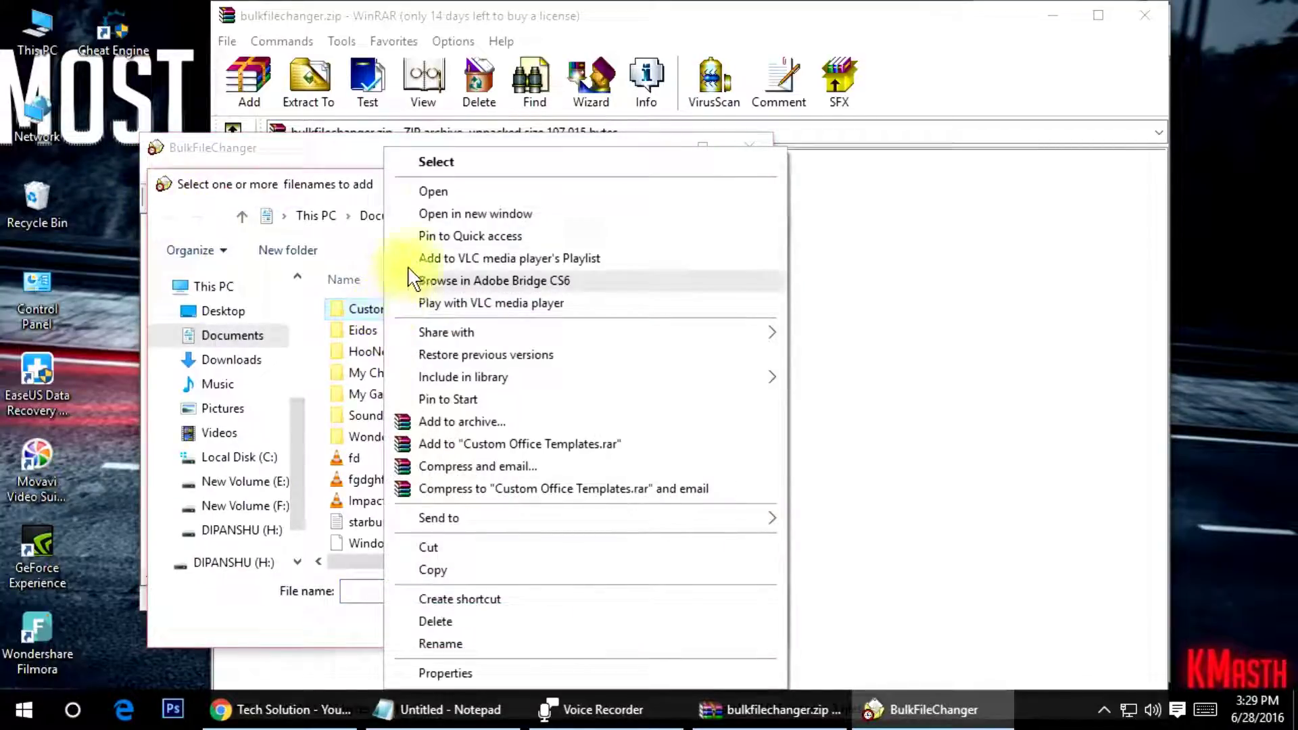
click(432, 191)
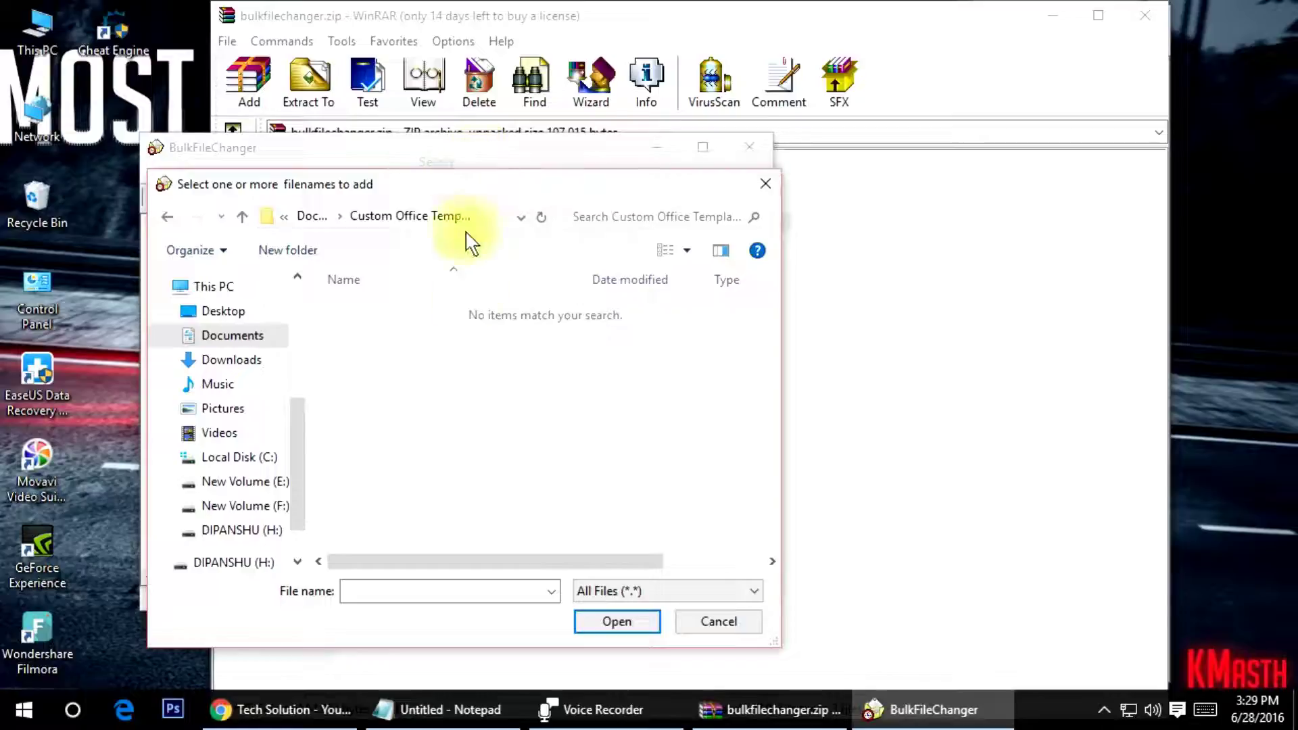
click(715, 619)
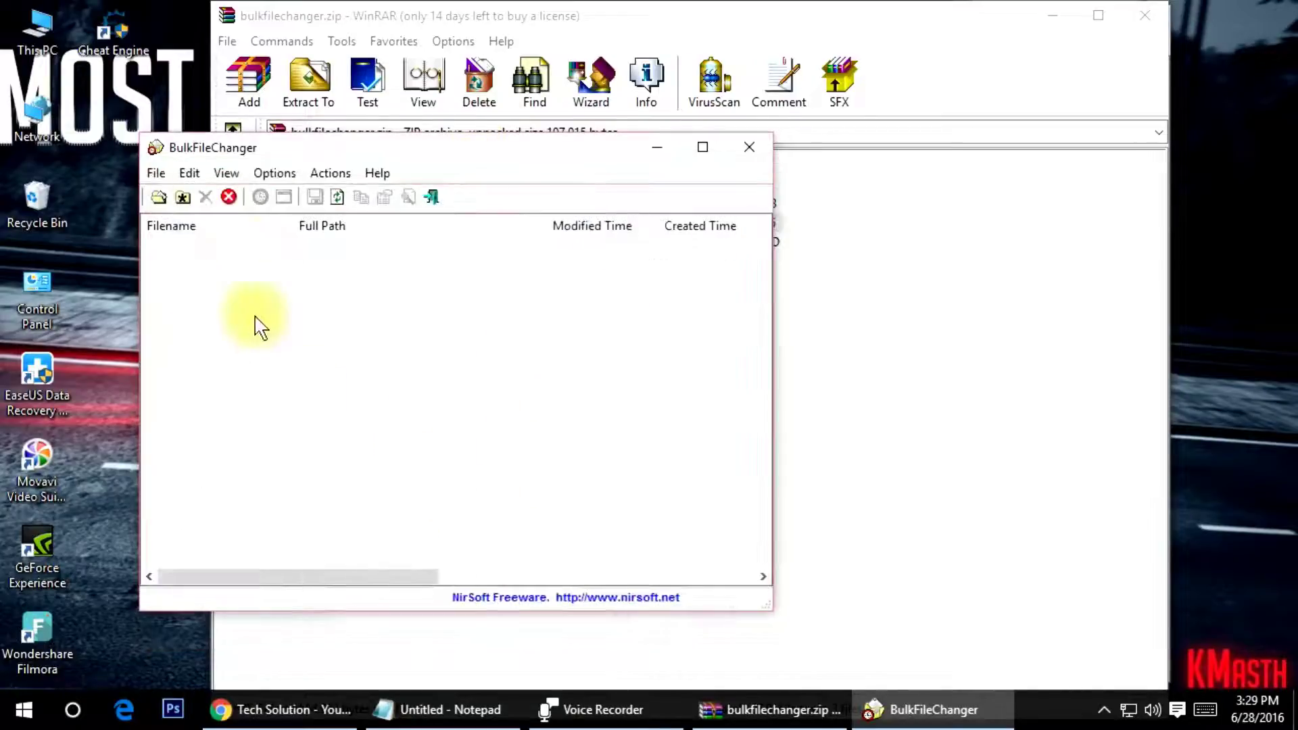
click(182, 197)
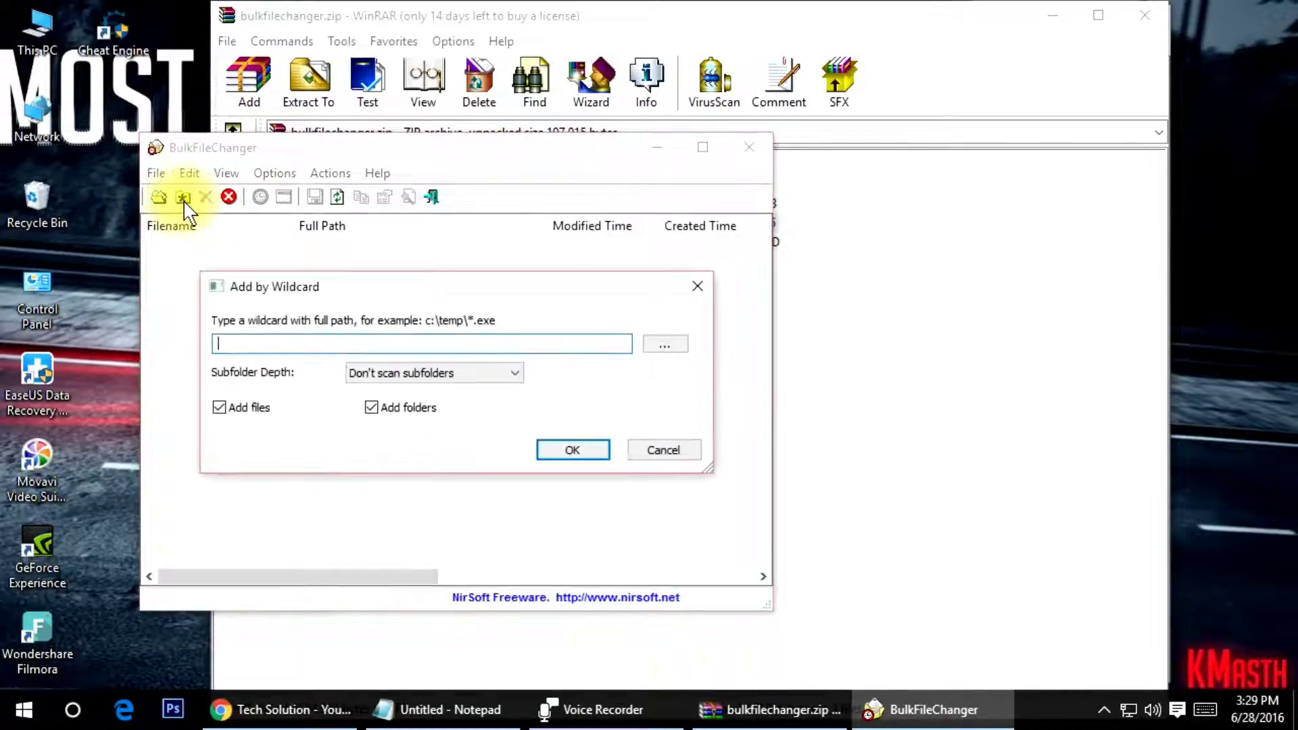
click(662, 450)
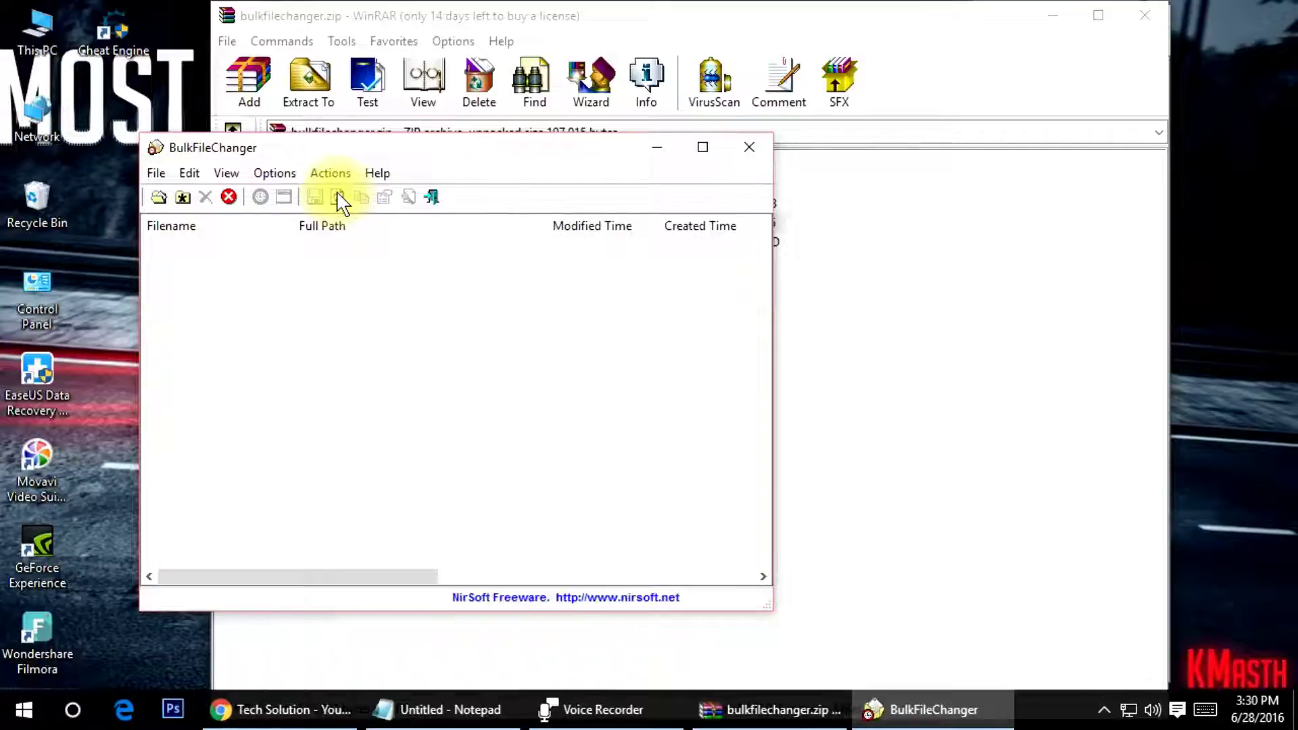
- Close the WinRAR archive window and BulkFileChanger
click(1144, 16)
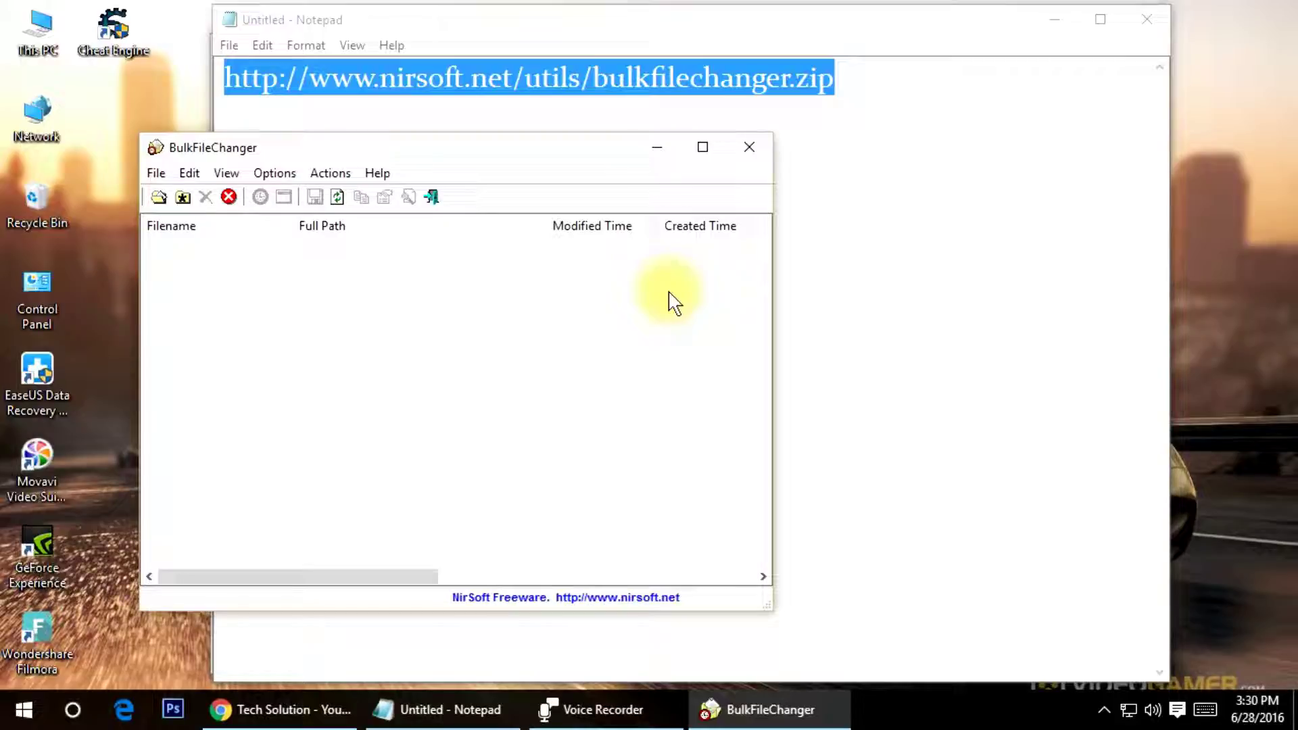
click(759, 150)
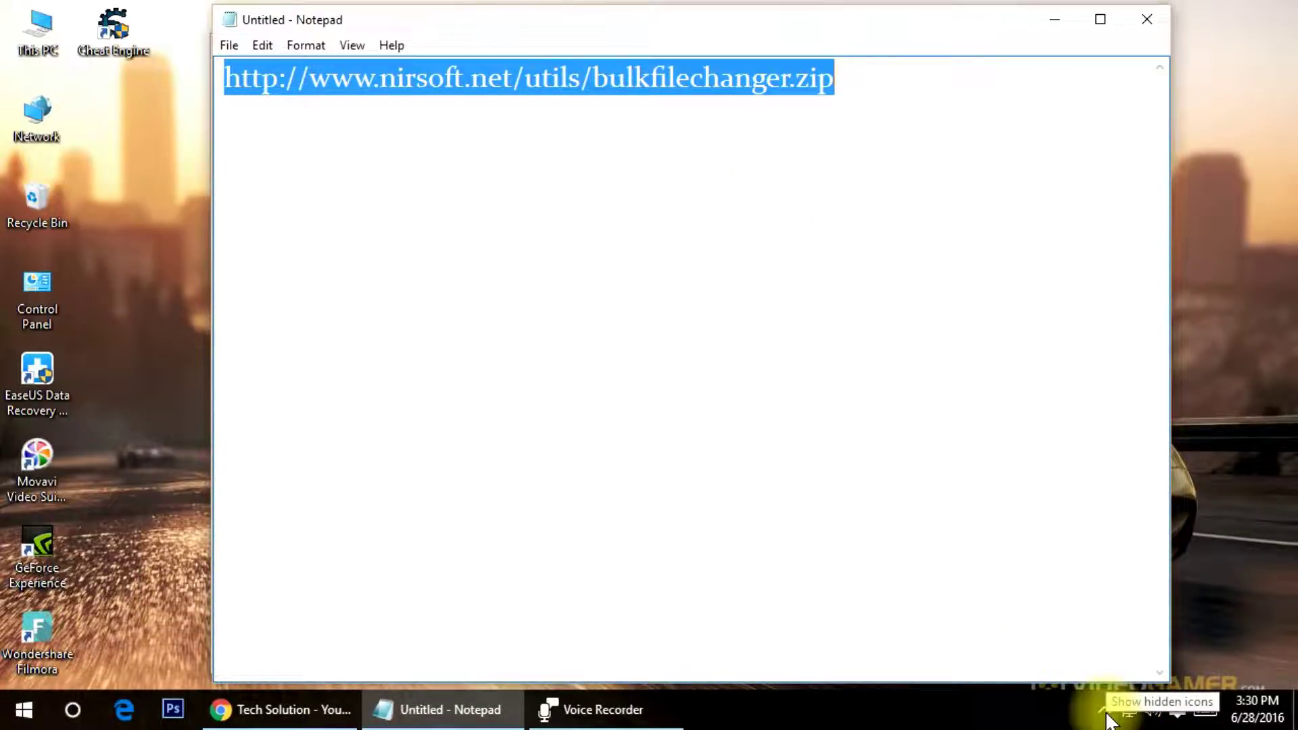
click(1102, 712)
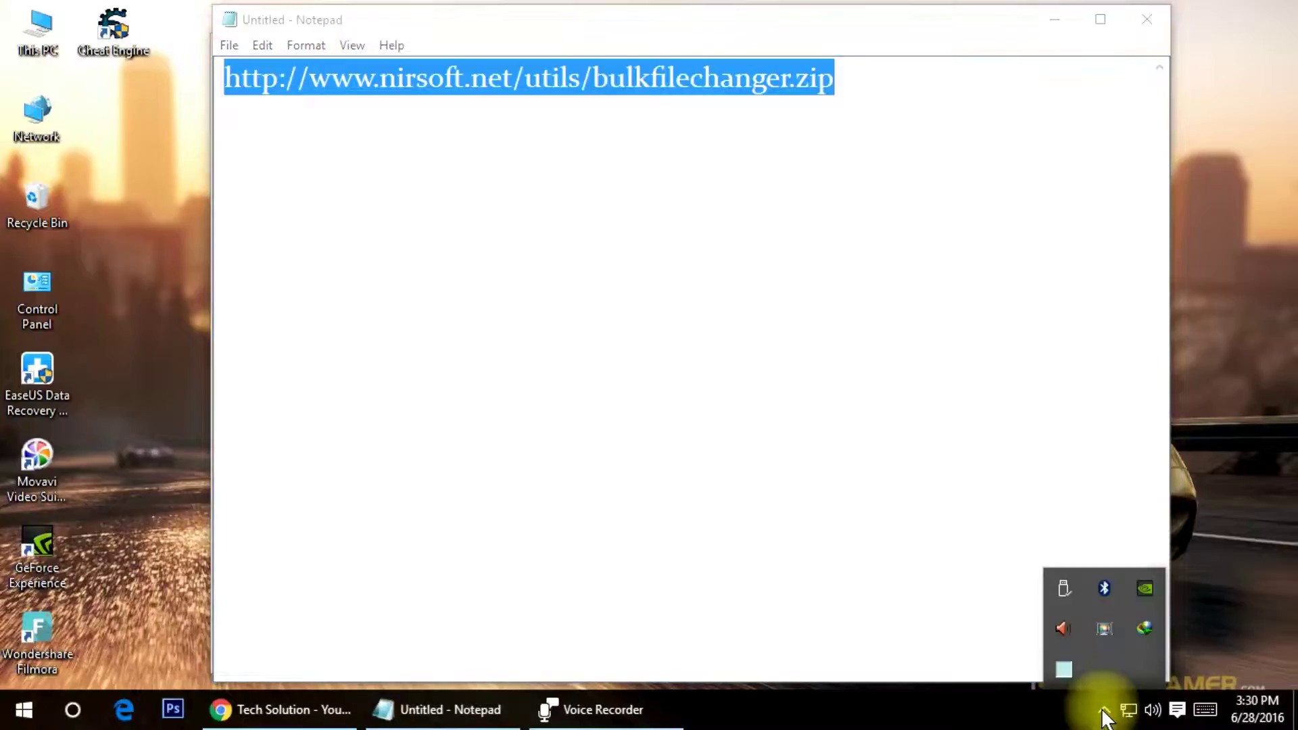
click(939, 571)
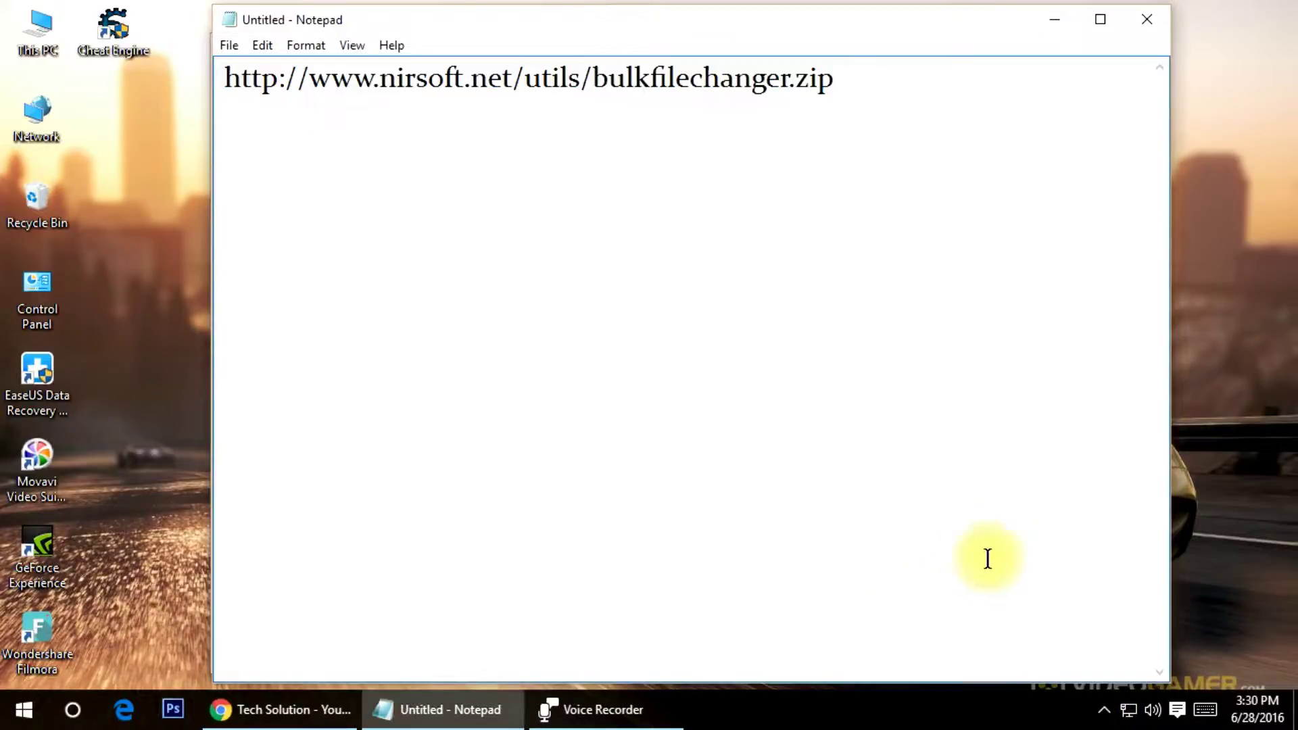
click(1104, 710)
click(1107, 621)
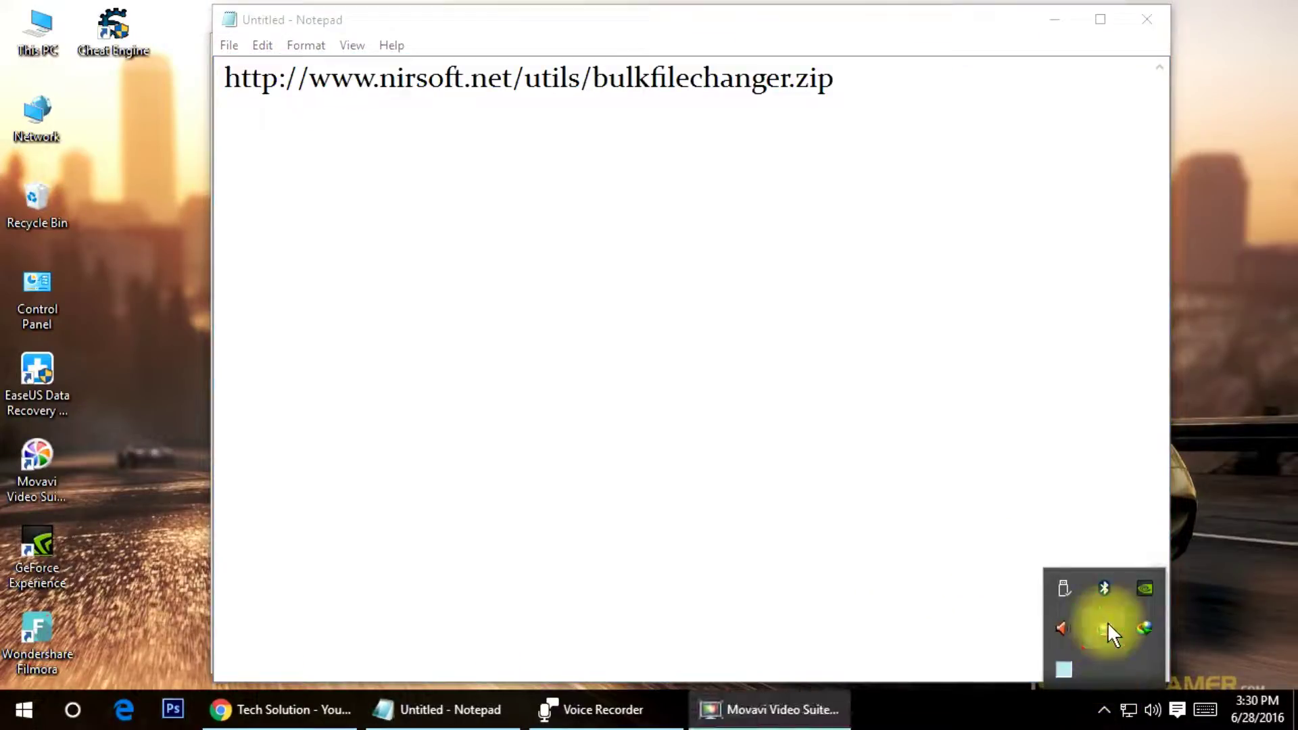